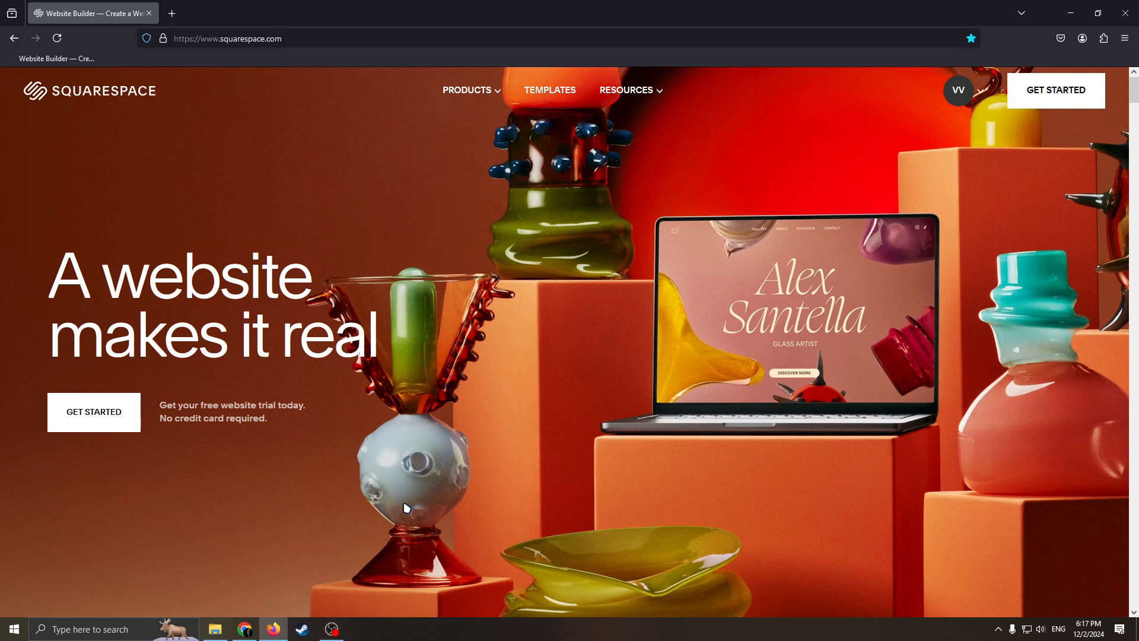
Step: Start setting up a new website from the Squarespace home page
left_click(979, 91)
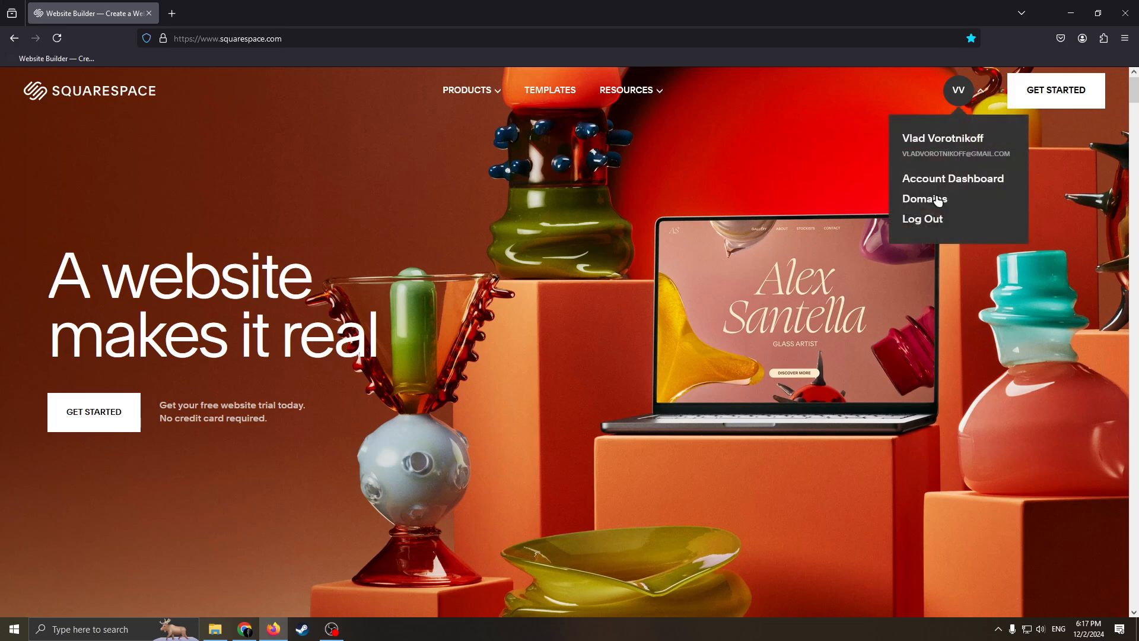
left_click(906, 326)
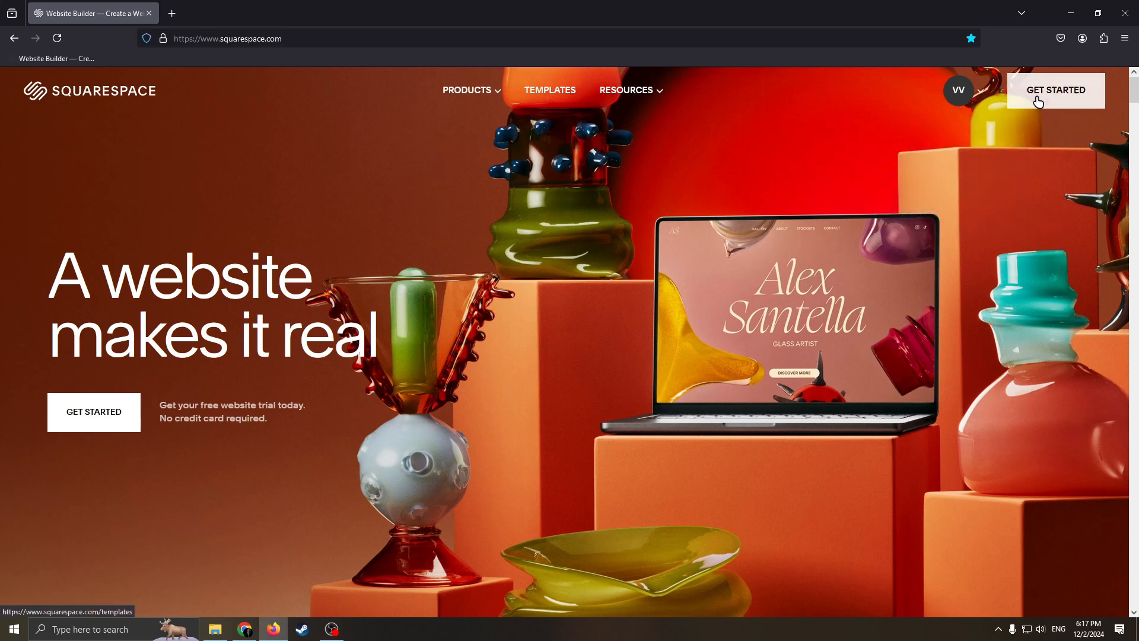
left_click(1059, 98)
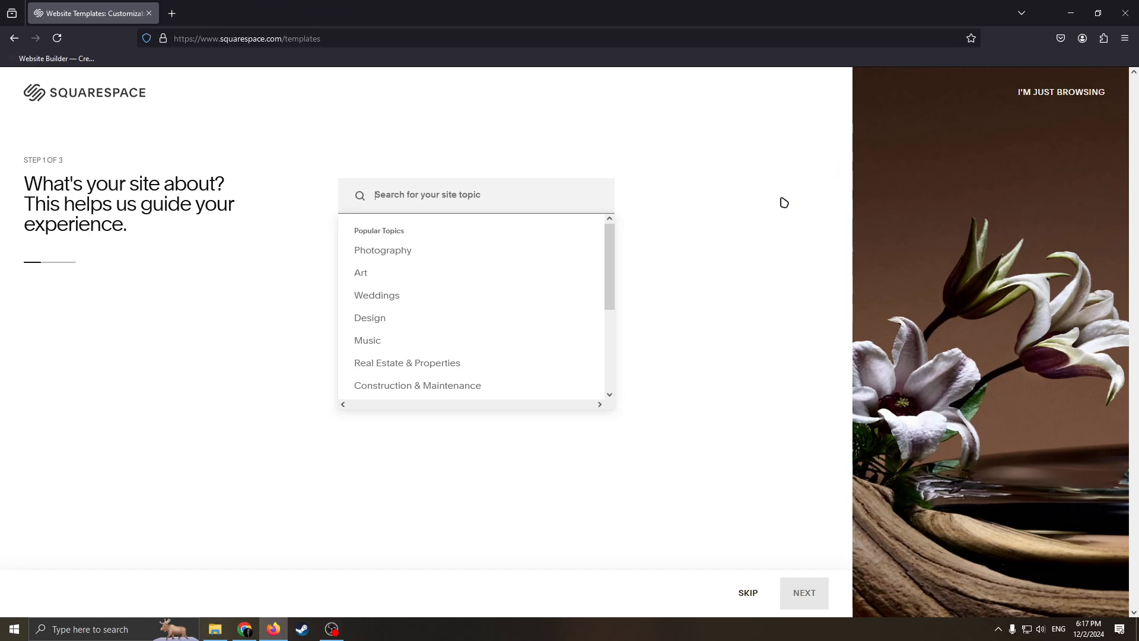
Step: Enter MAGAZINE in capital letters as the site topic
type("ma")
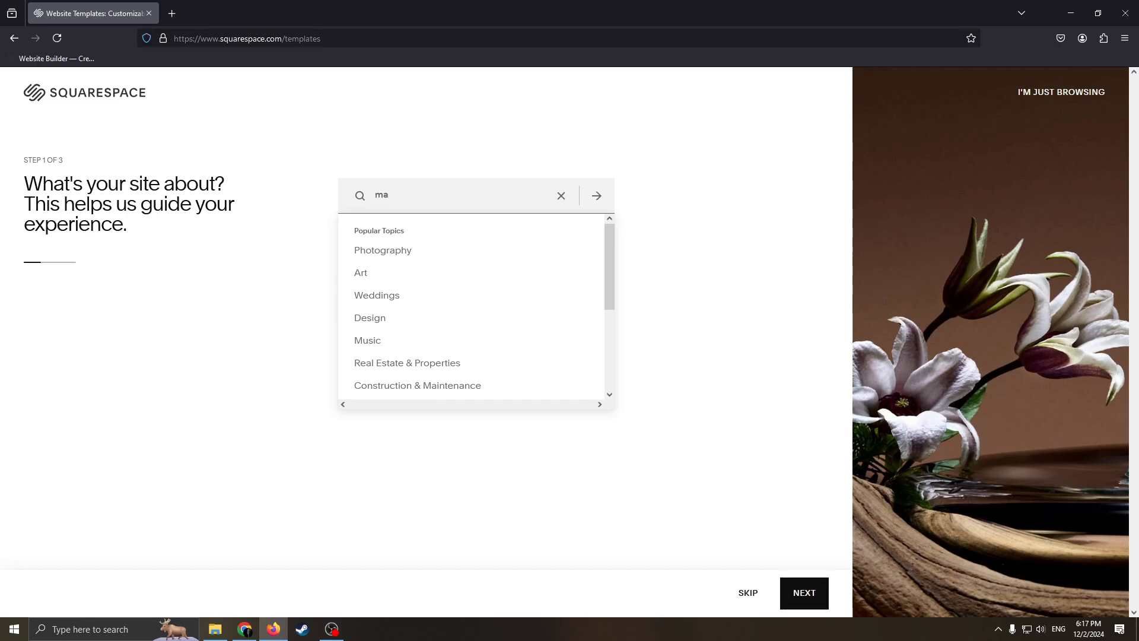
type("GAZINE")
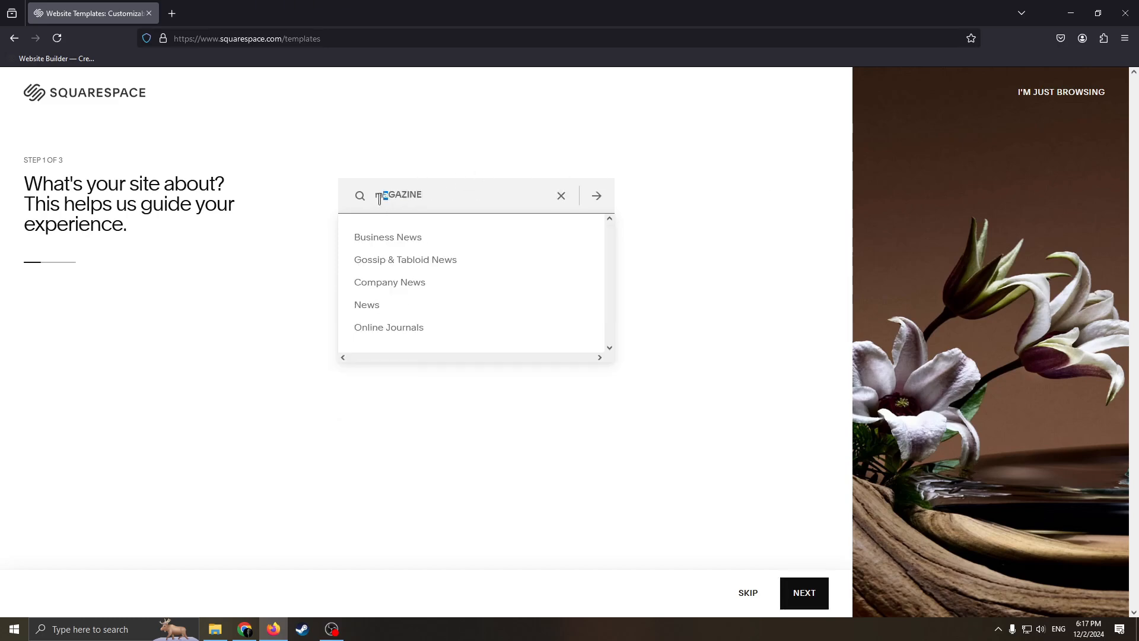
key("BackSpace")
type("MA")
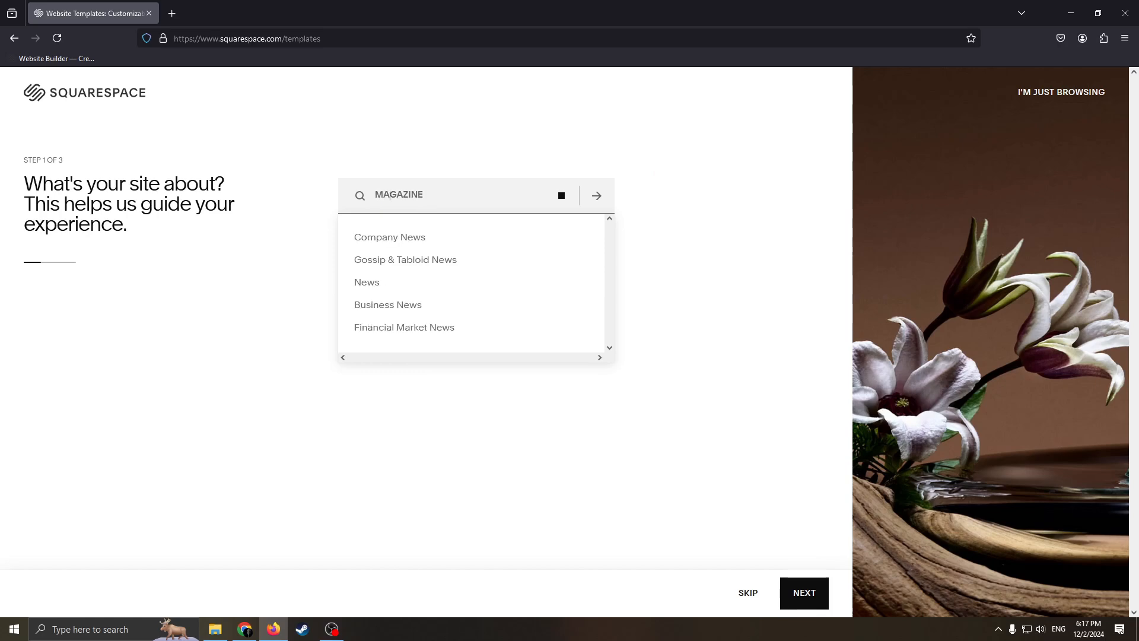
left_click(496, 197)
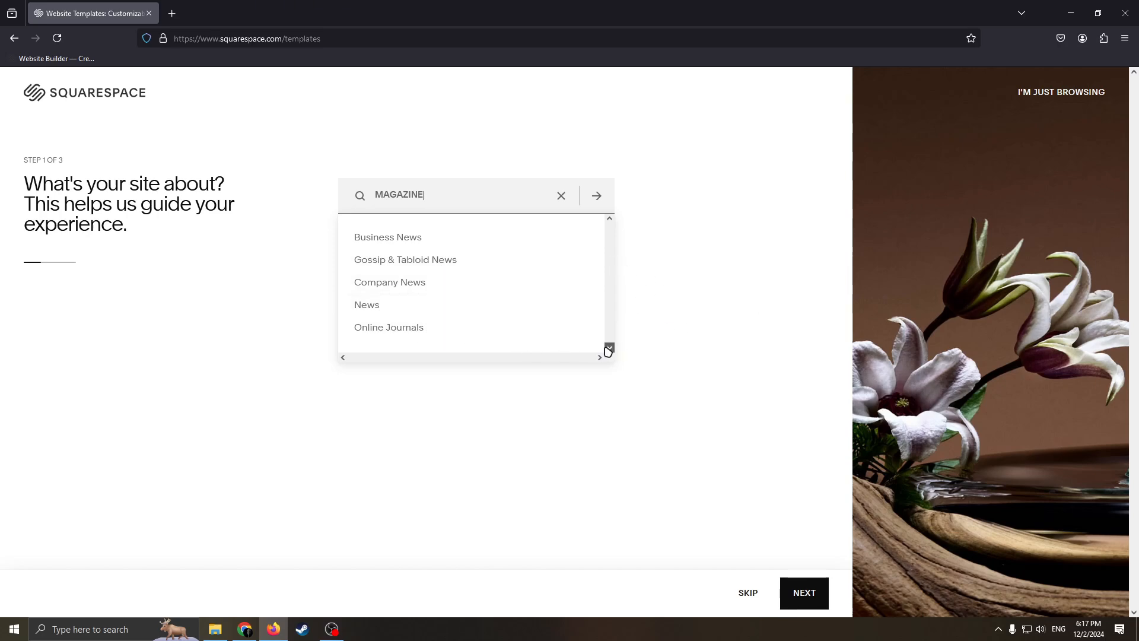
Step: Choose the suggested topic Online Journals as the site topic
left_click(394, 328)
left_click_drag(460, 209, 331, 194)
left_click(467, 194)
left_click_drag(466, 193, 326, 198)
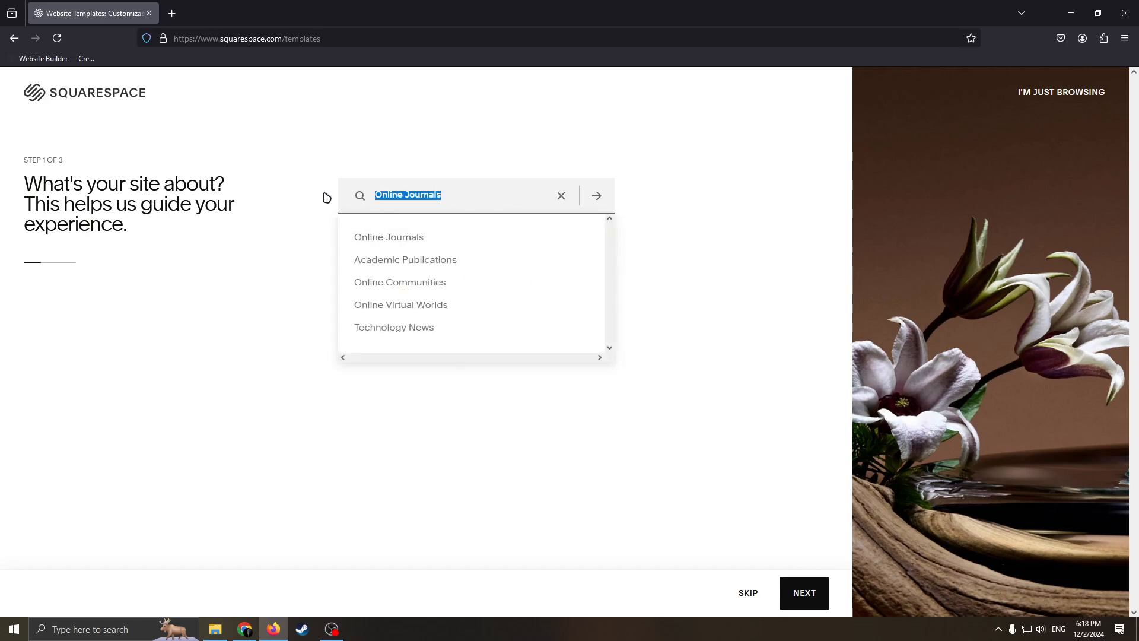
left_click(497, 200)
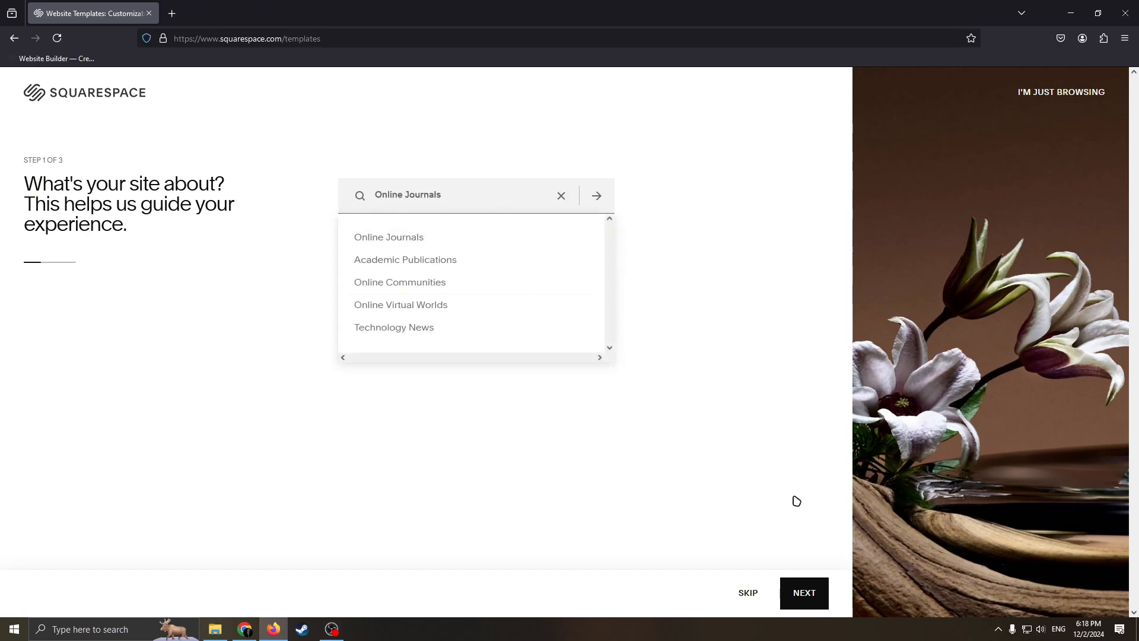
Step: Replace the site topic with magazine in lowercase and continue to the website goals
left_click_drag(443, 196, 363, 232)
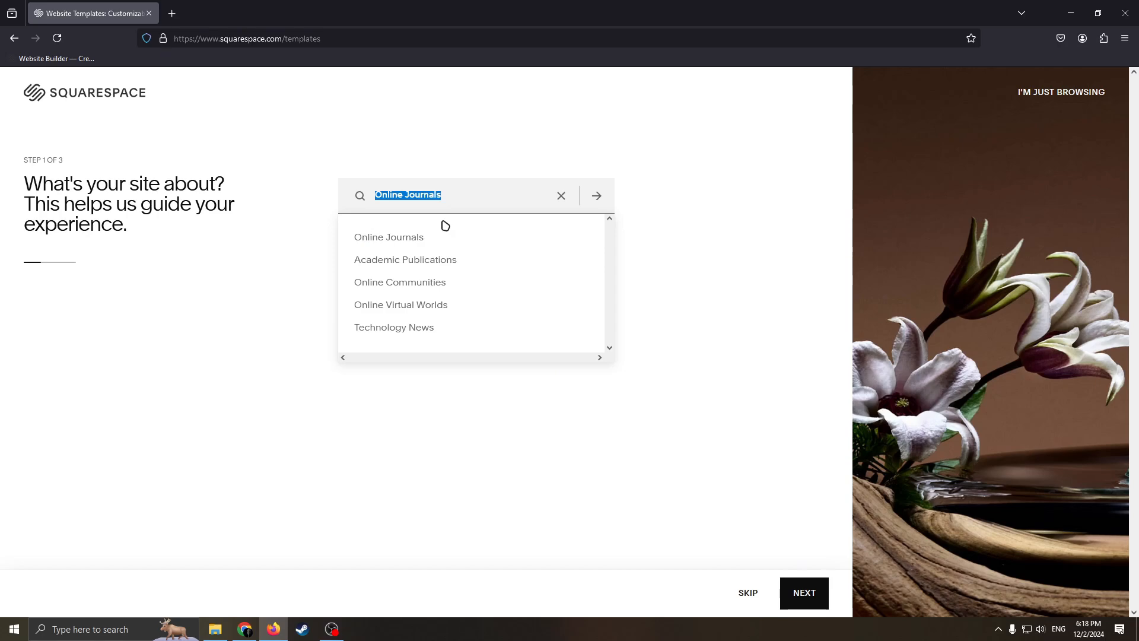
key("BackSpace")
type("magazine")
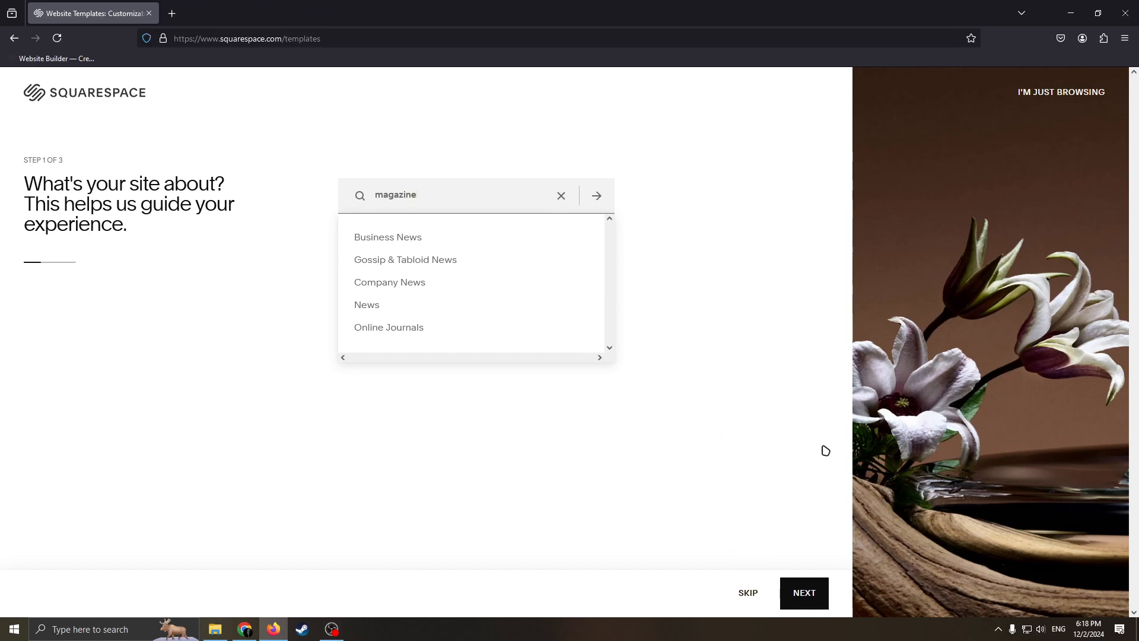
key("ctrl+a")
left_click(433, 189)
key("shift+Left")
key("shift+Left")
key("shift+Left")
key("shift+Left")
key("shift+Left")
key("ctrl+a")
left_click(803, 593)
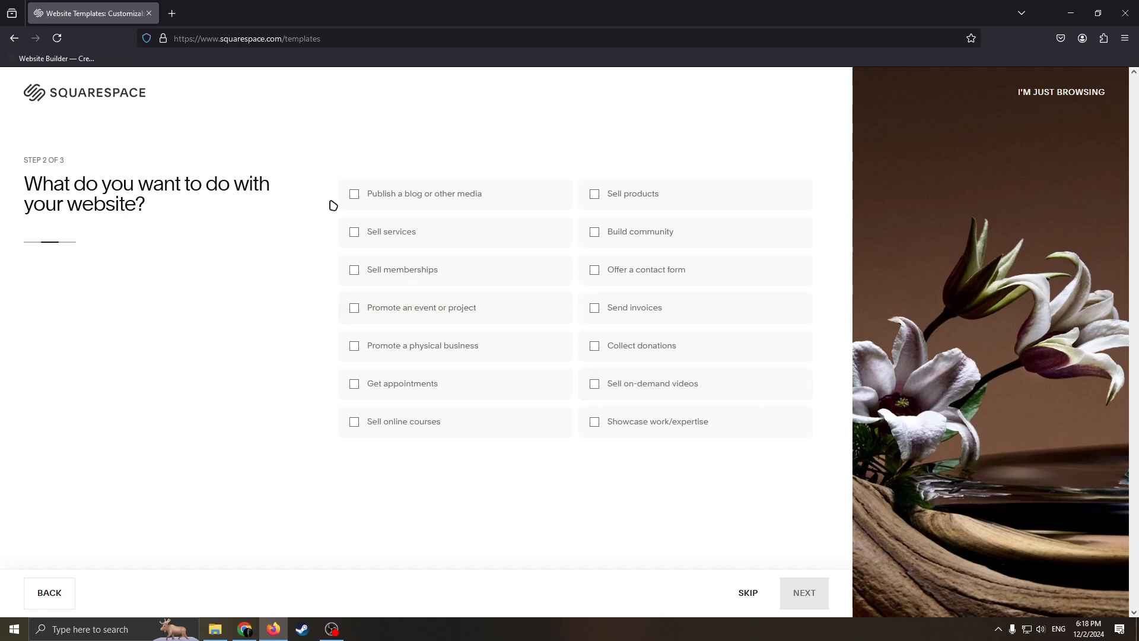
left_click_drag(78, 190, 95, 151)
left_click(191, 211)
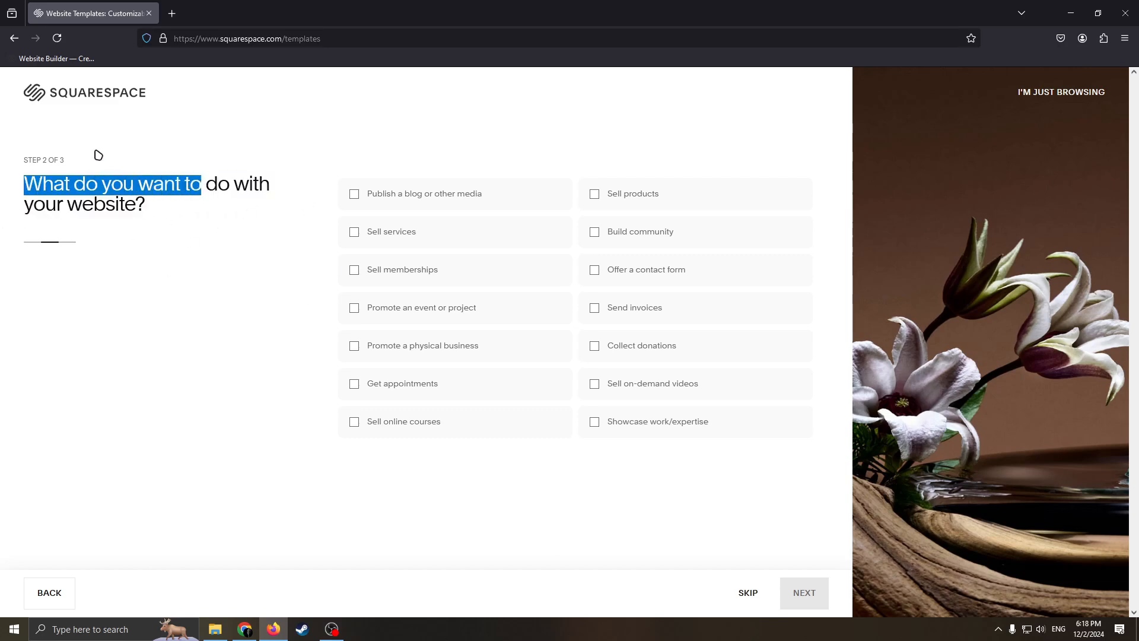
left_click(188, 176)
left_click_drag(213, 184, 204, 201)
left_click_drag(124, 155, 156, 180)
left_click(254, 235)
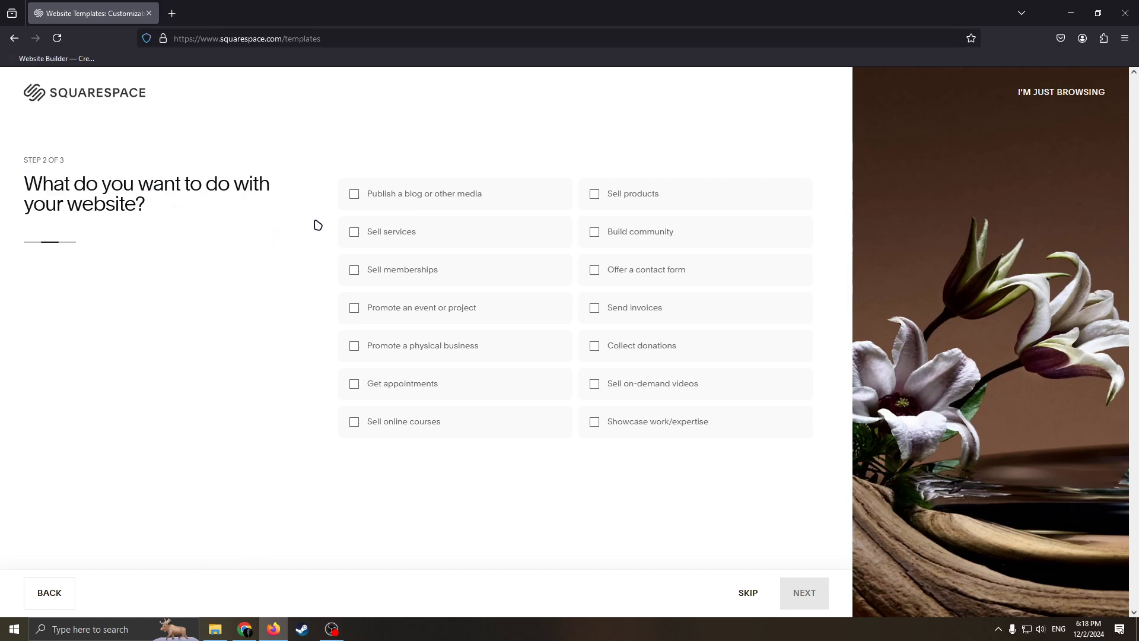
Step: Choose publishing a blog or other media, selling services, memberships and products, and building community as website goals, and opt to browse designer templates
left_click(350, 196)
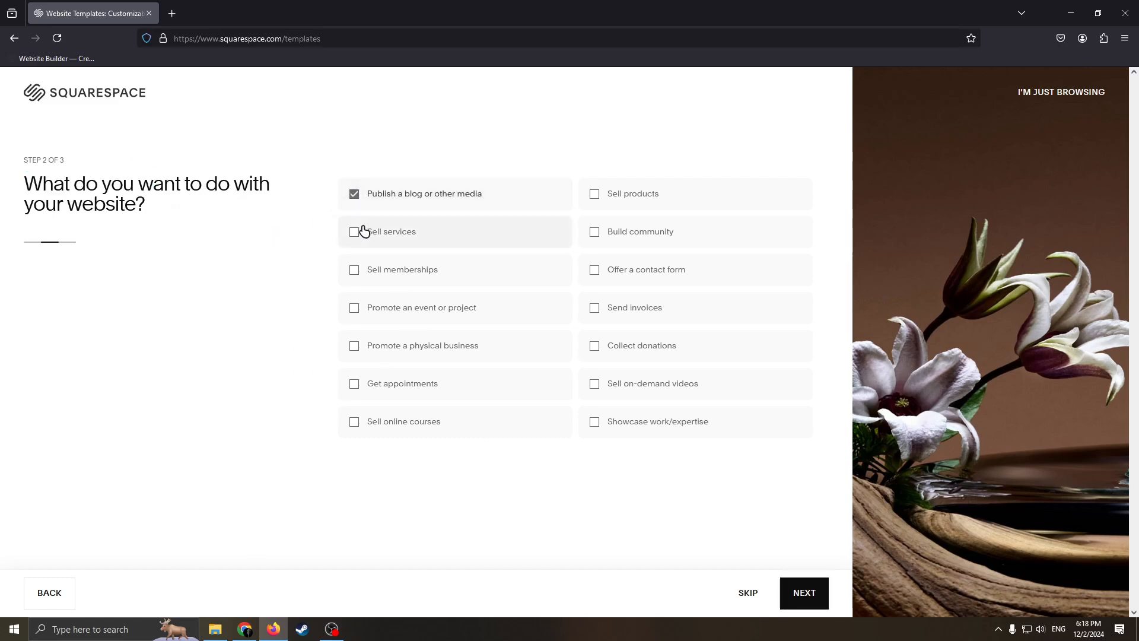
left_click(357, 243)
left_click(354, 272)
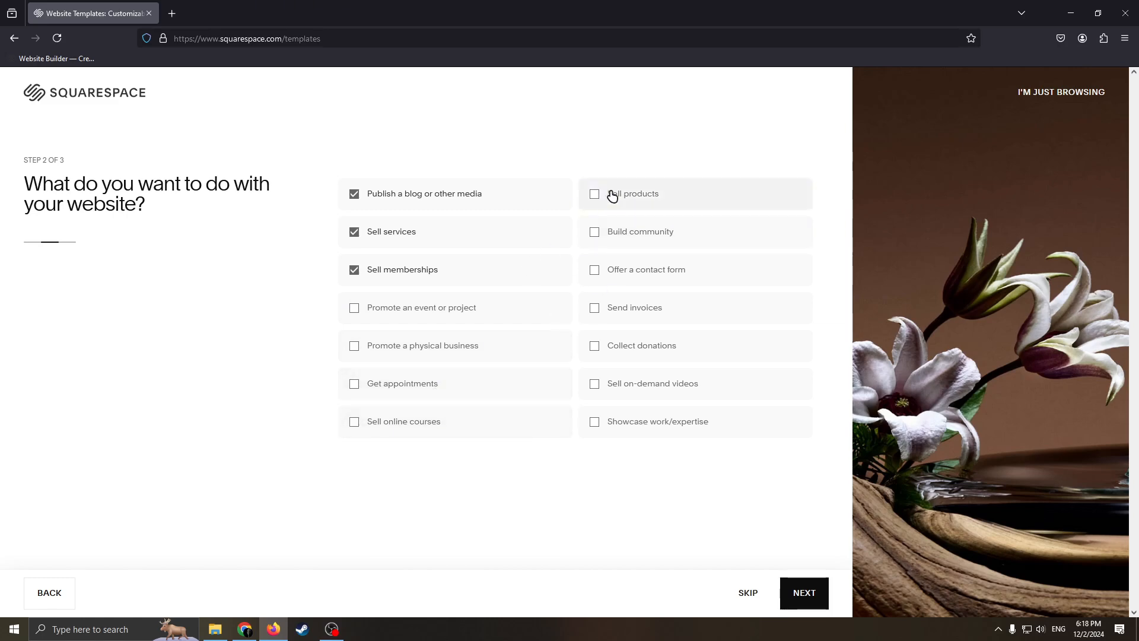
left_click(593, 193)
left_click(632, 231)
left_click(594, 346)
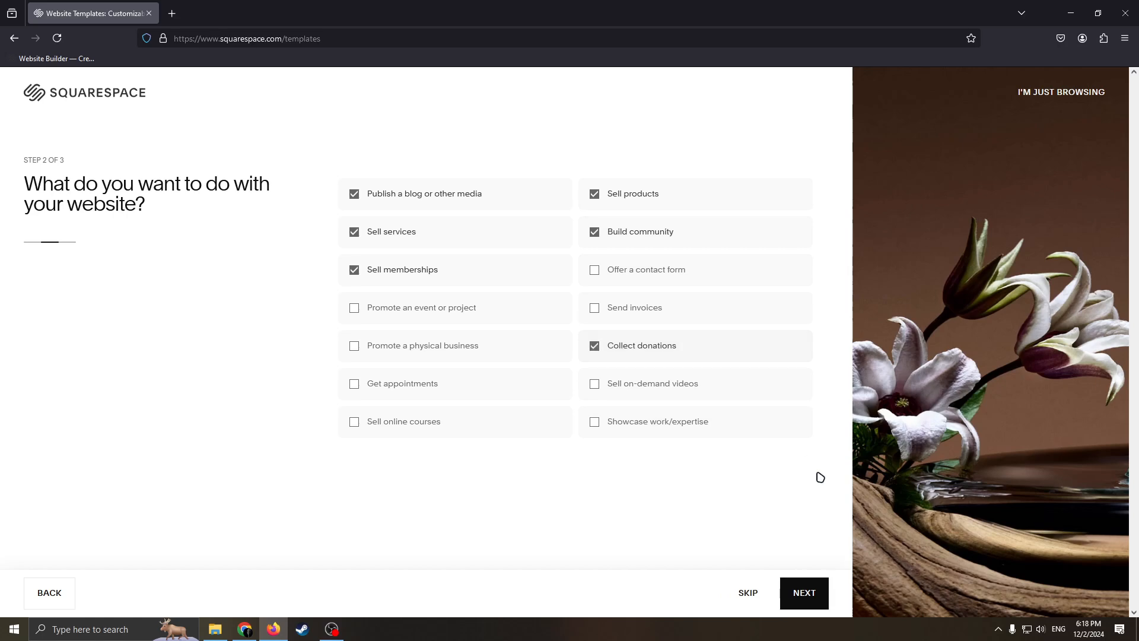
left_click(596, 354)
left_click(803, 589)
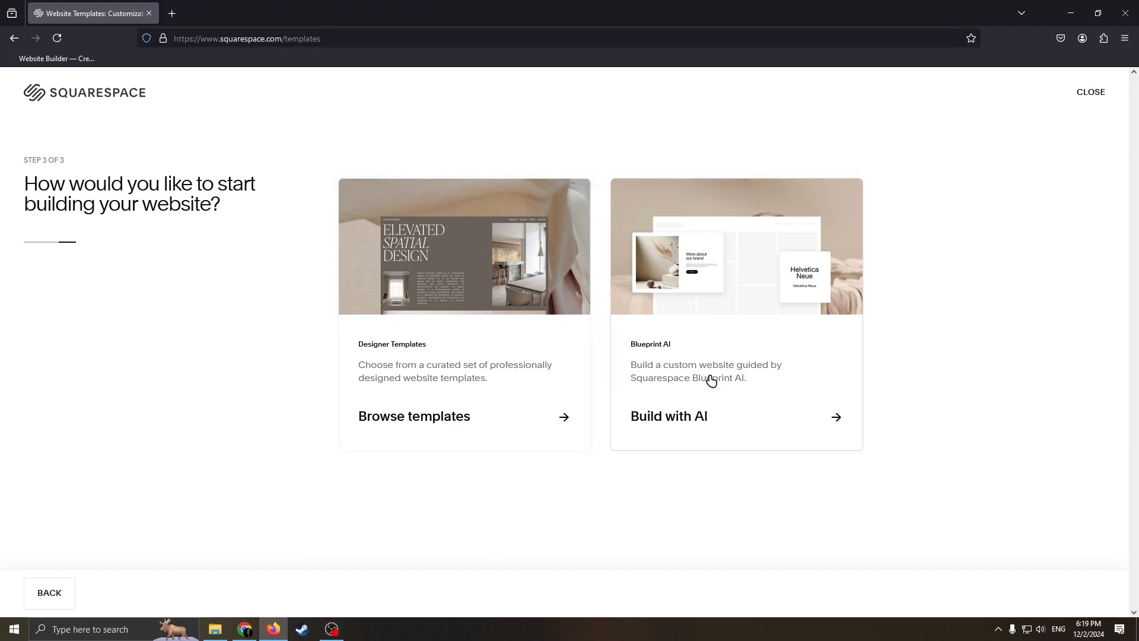
left_click(435, 394)
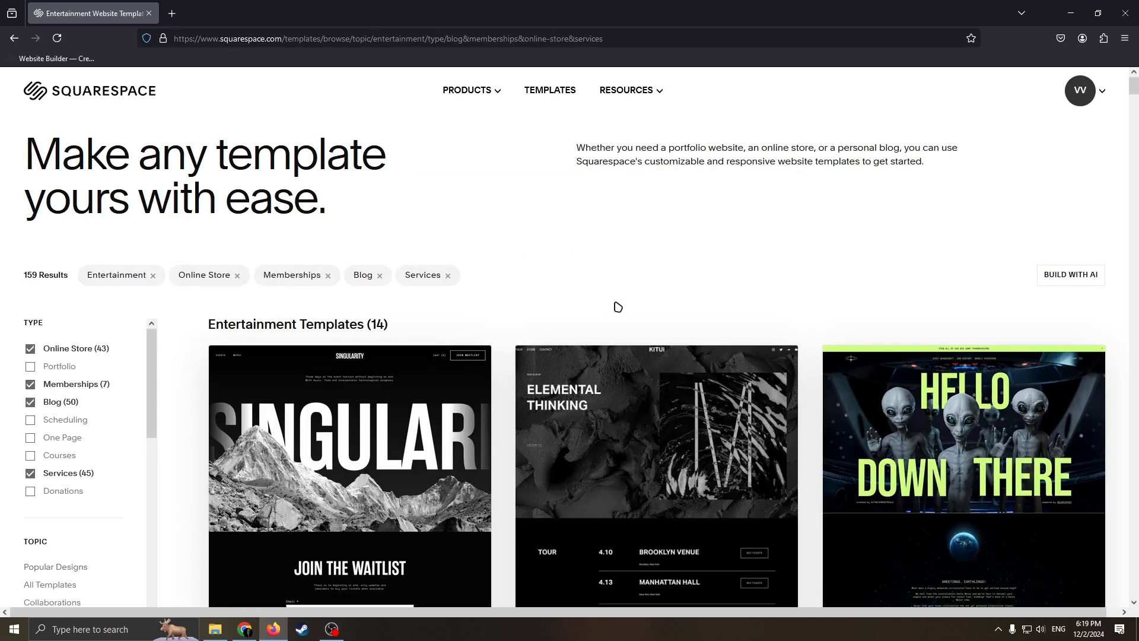
Step: Examine the suggested Entertainment templates and the list of template topics in the gallery
scroll(618, 303, "down", 1)
scroll(645, 322, "down", 2)
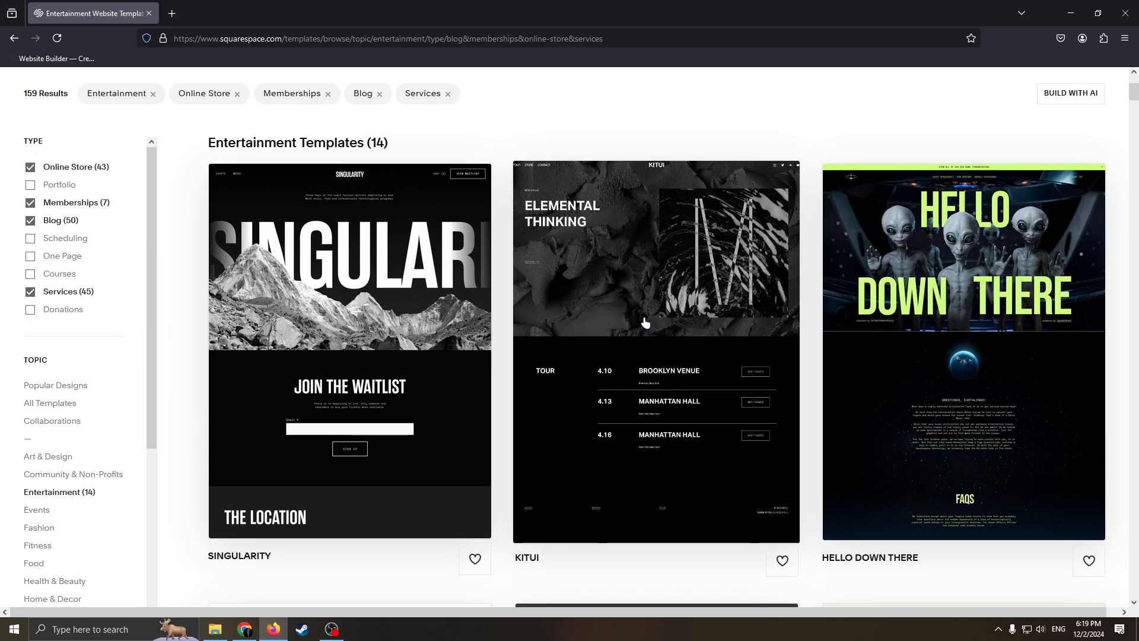
scroll(646, 322, "down", 2)
scroll(742, 416, "up", 5)
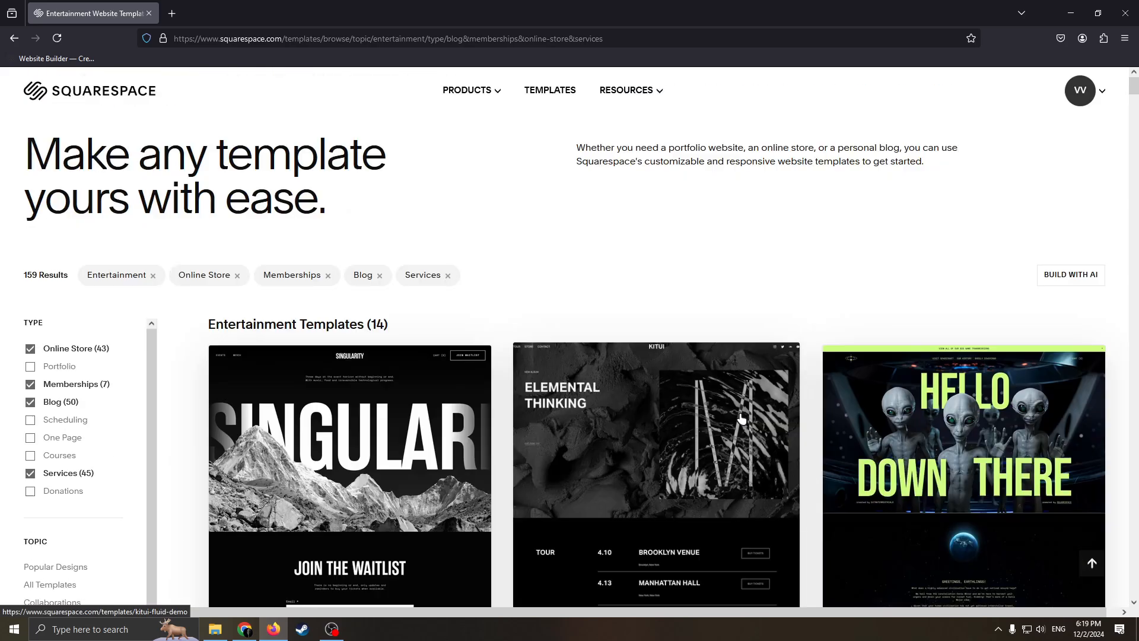
scroll(742, 418, "down", 10)
scroll(593, 409, "up", 5)
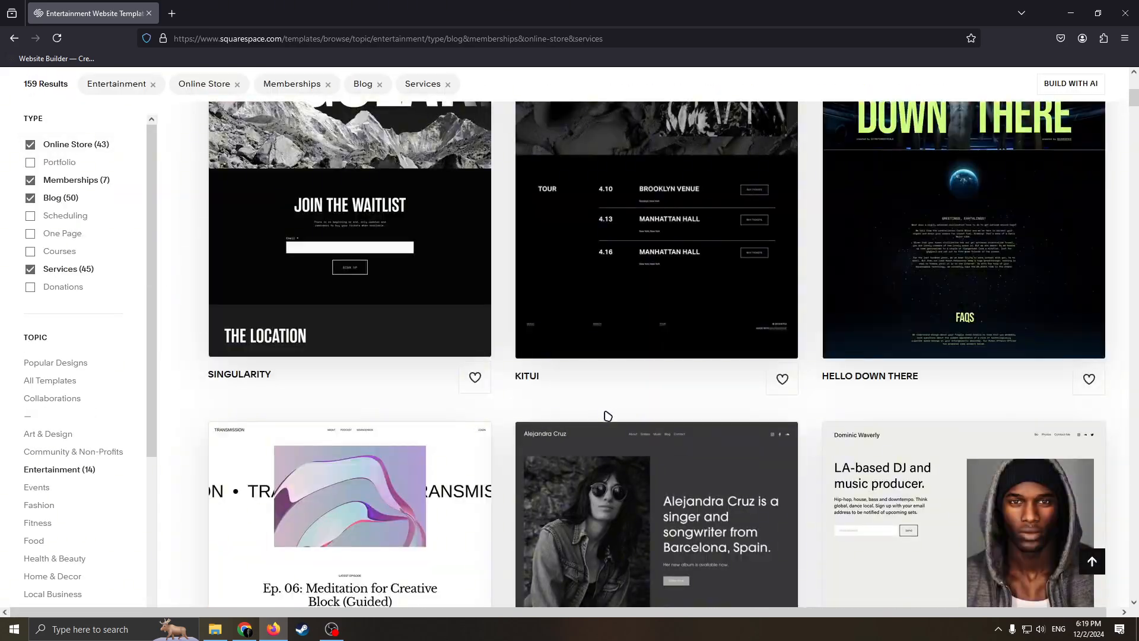
scroll(607, 415, "up", 5)
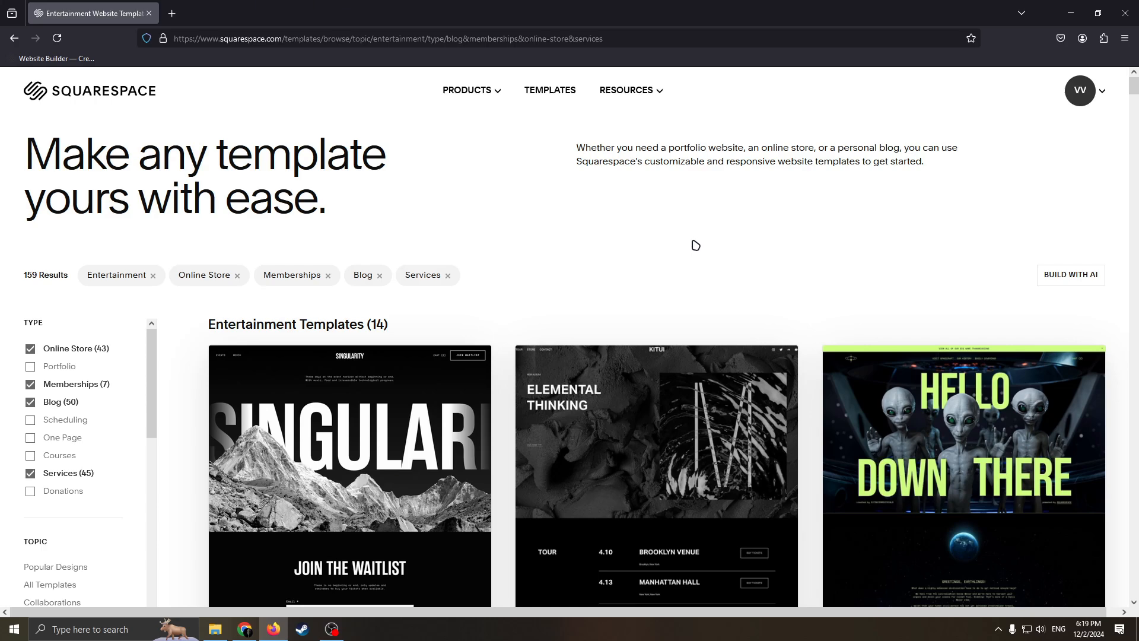
scroll(623, 332, "down", 5)
scroll(629, 297, "up", 1)
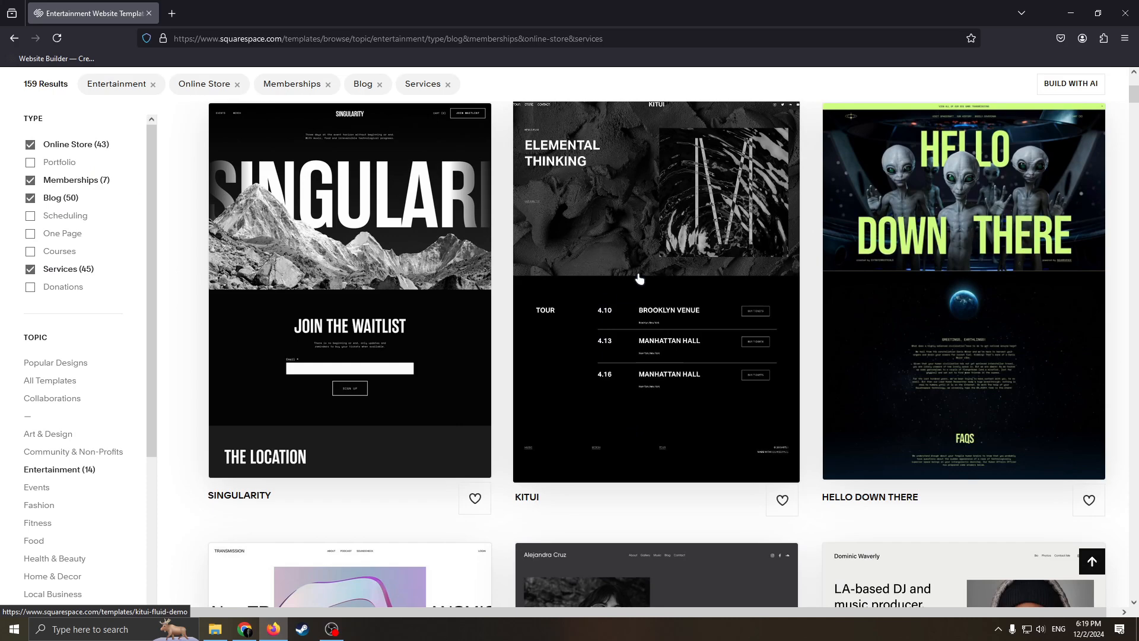
scroll(646, 288, "up", 4)
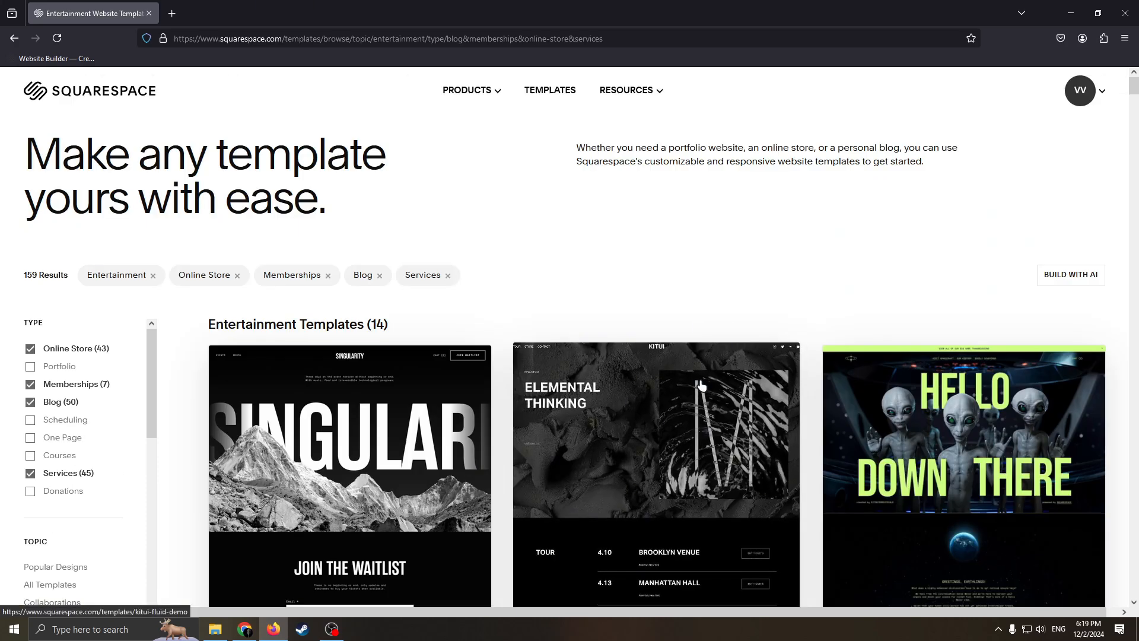
scroll(664, 428, "down", 4)
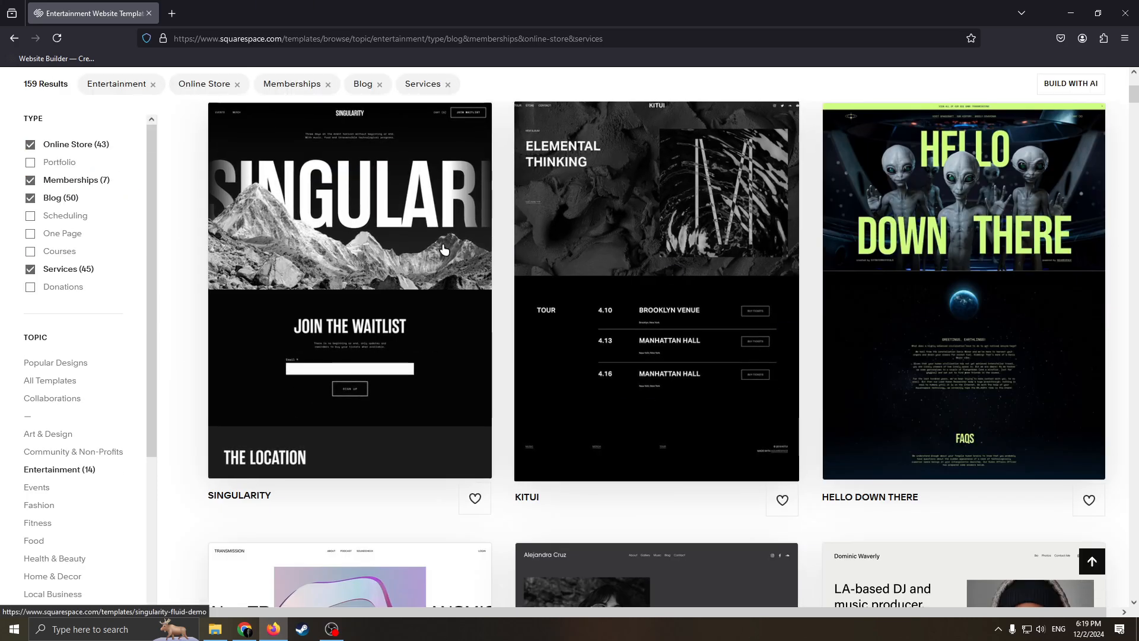
scroll(505, 347, "up", 3)
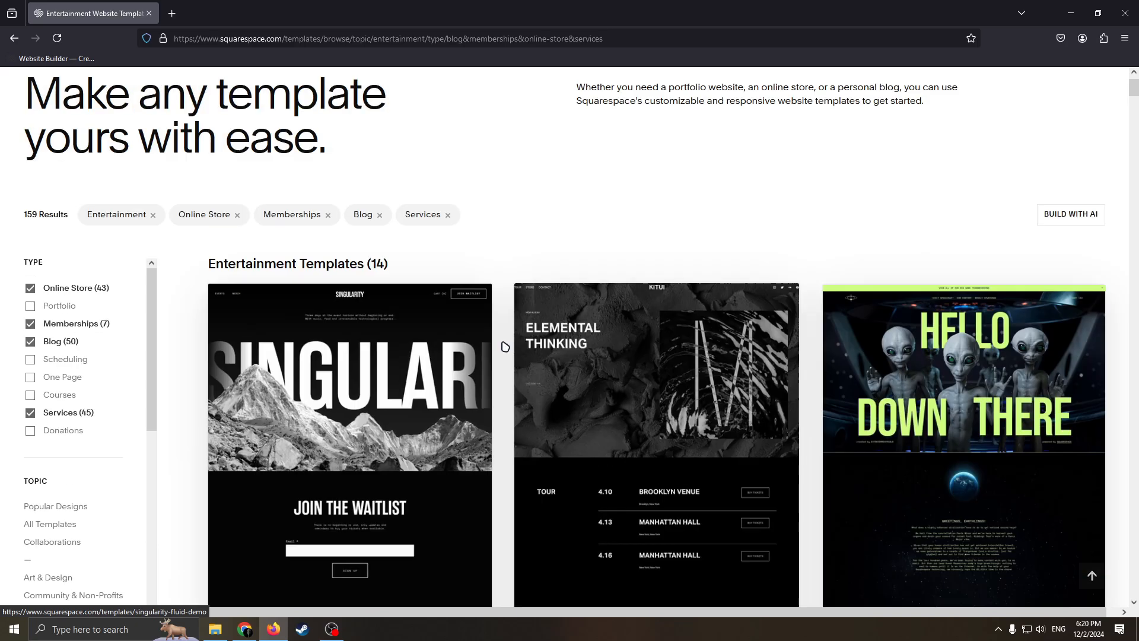
scroll(505, 347, "down", 6)
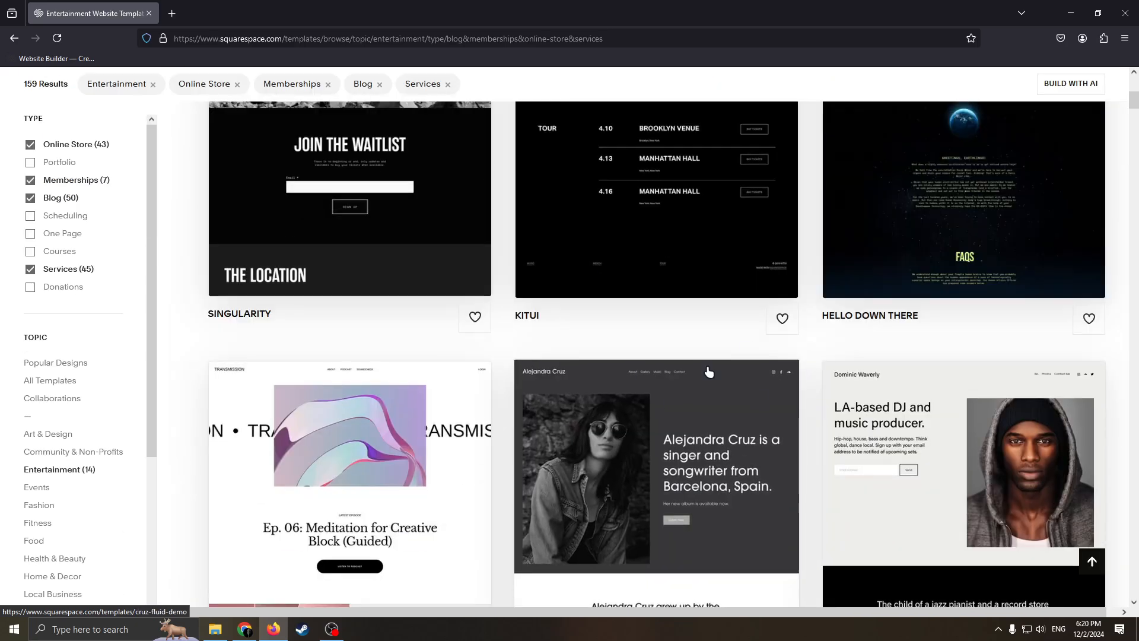
scroll(709, 372, "down", 7)
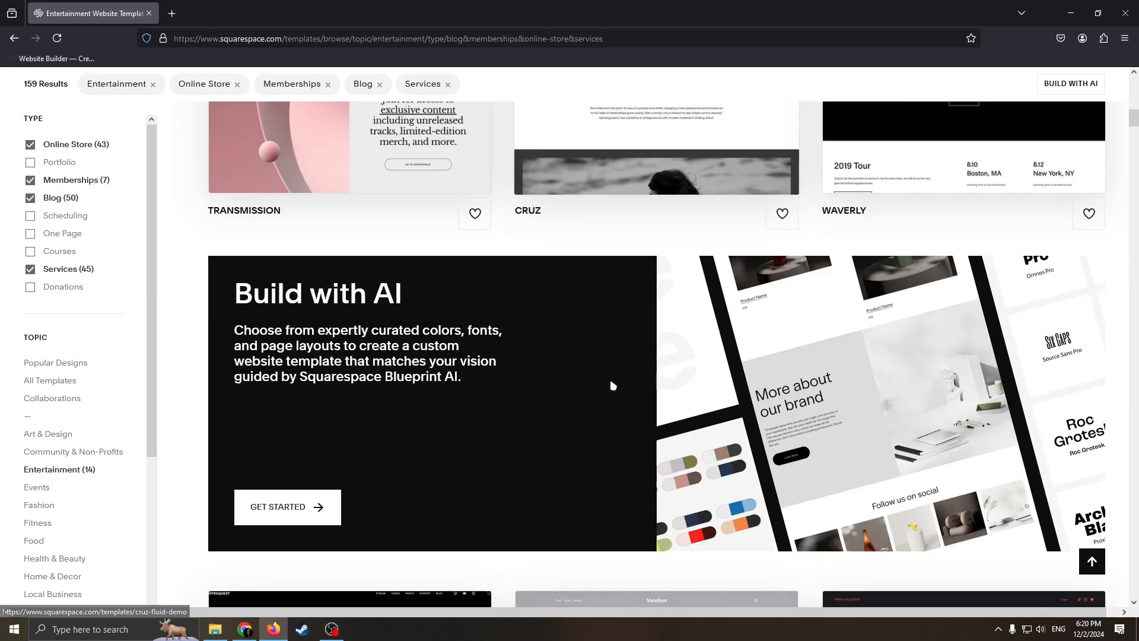
scroll(613, 386, "up", 13)
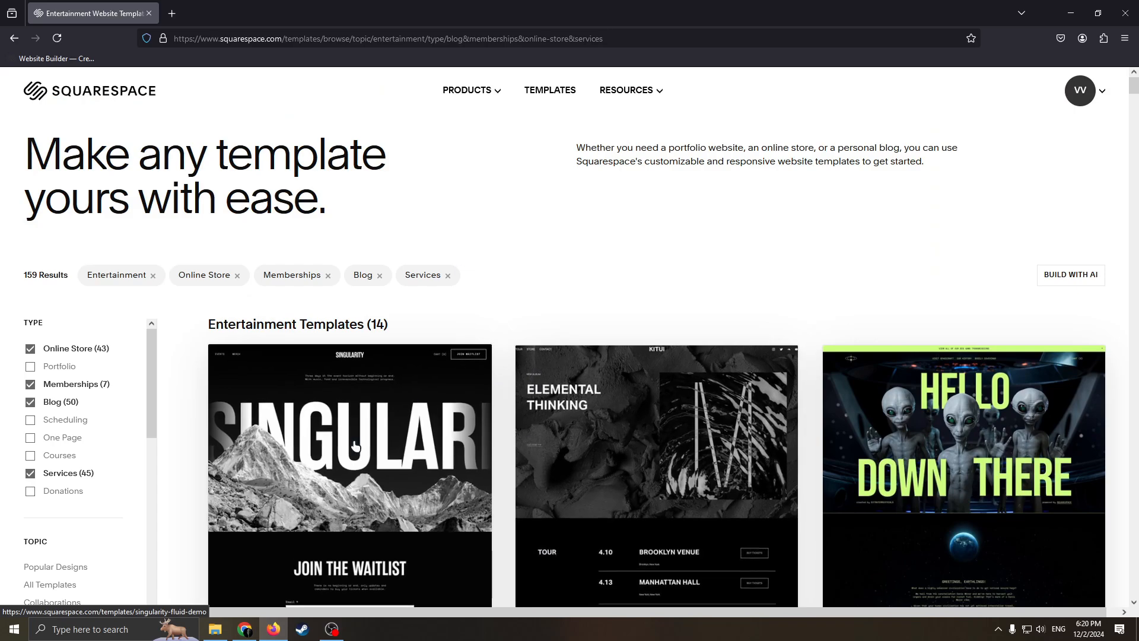
scroll(355, 445, "down", 13)
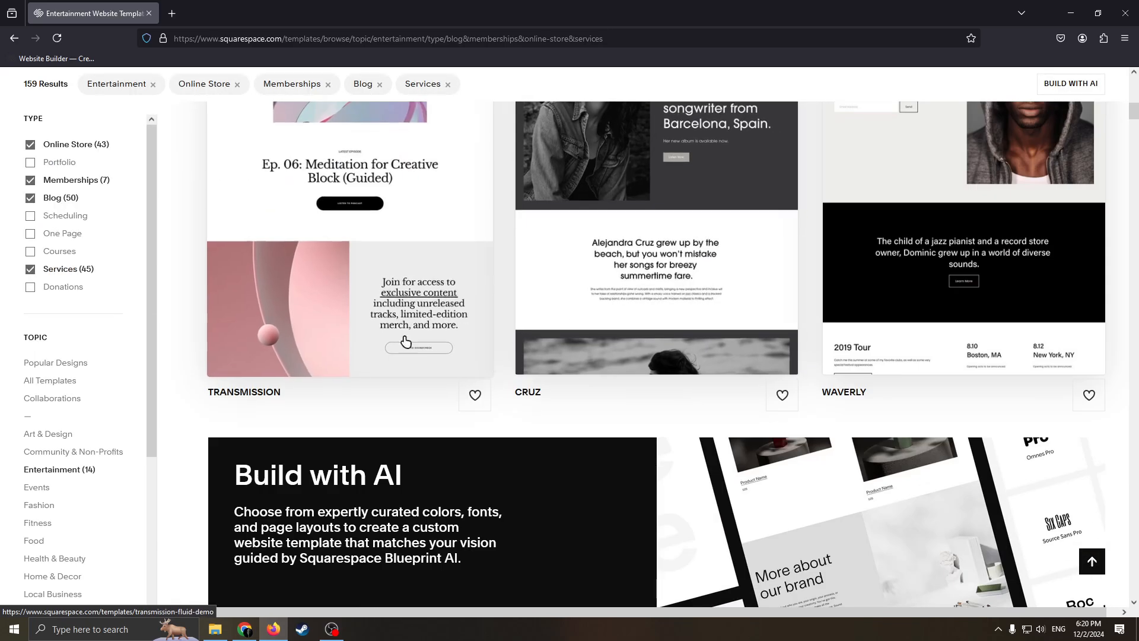
scroll(173, 412, "down", 12)
scroll(63, 458, "down", 3)
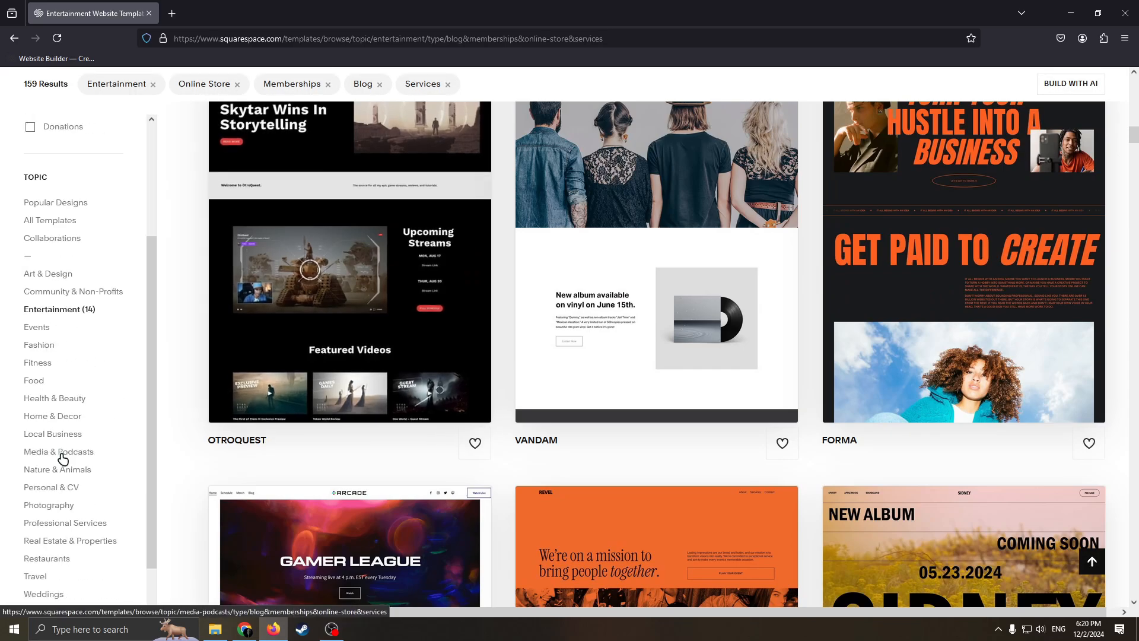
scroll(63, 458, "down", 1)
scroll(730, 289, "up", 16)
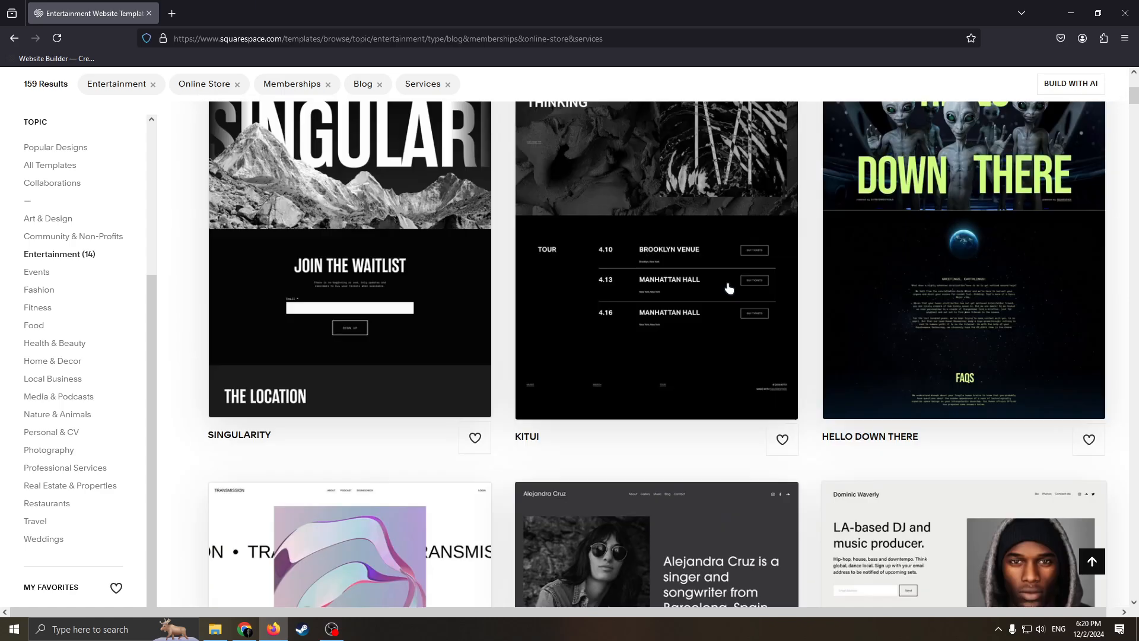
scroll(729, 288, "up", 6)
scroll(803, 214, "down", 9)
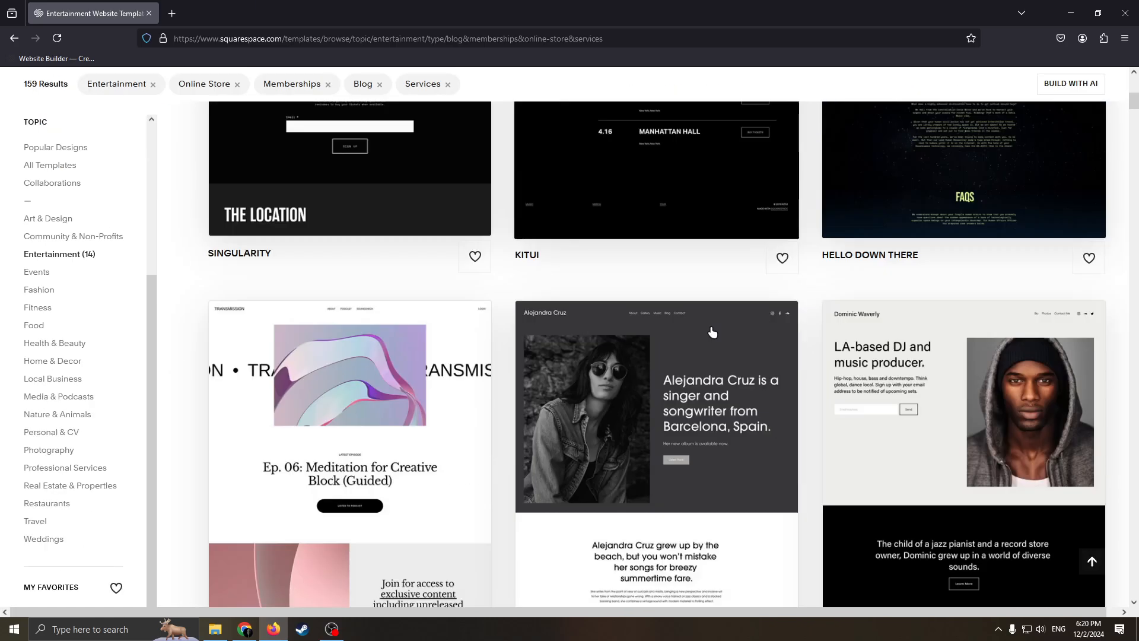
scroll(706, 338, "up", 5)
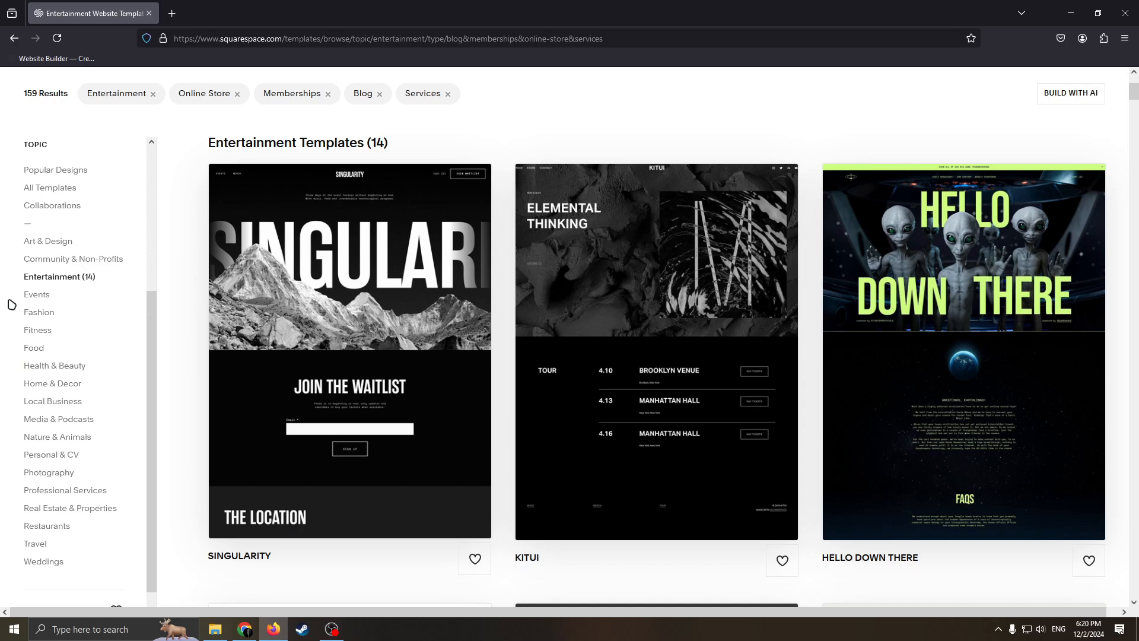
Step: Browse the Entertainment templates and open the Hello Down There template
scroll(145, 323, "up", 3)
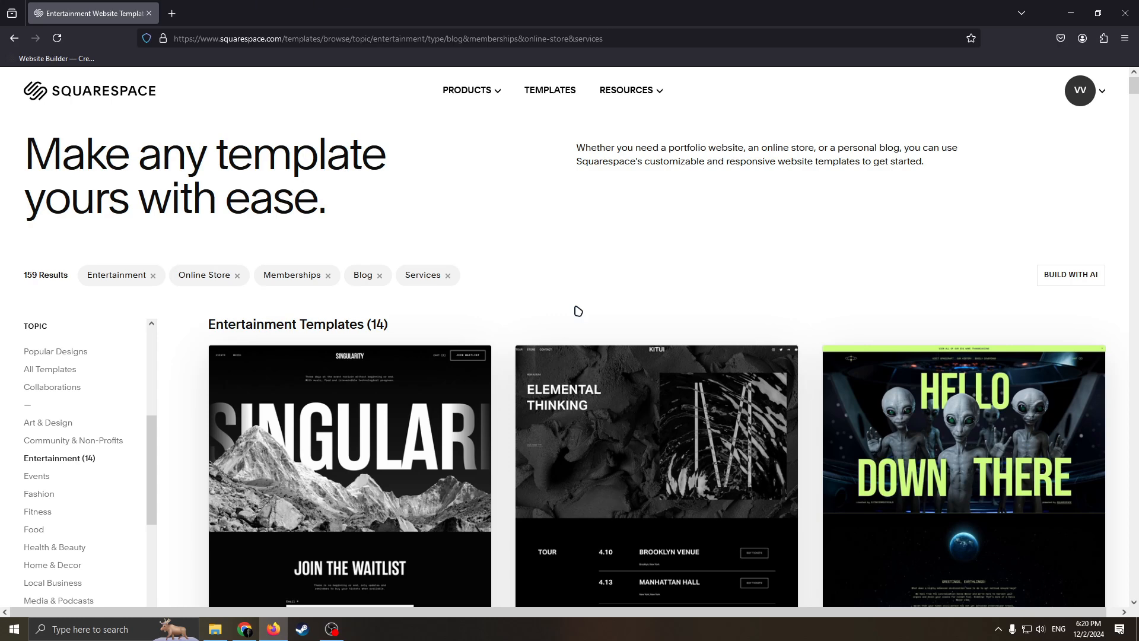
scroll(65, 427, "down", 3)
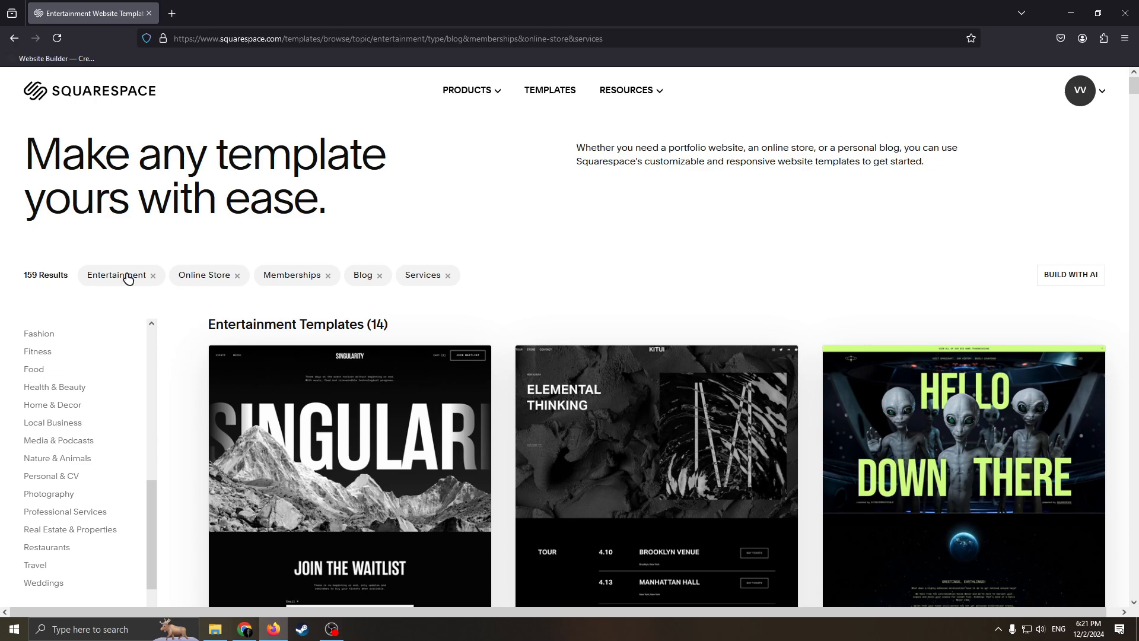
scroll(128, 279, "down", 3)
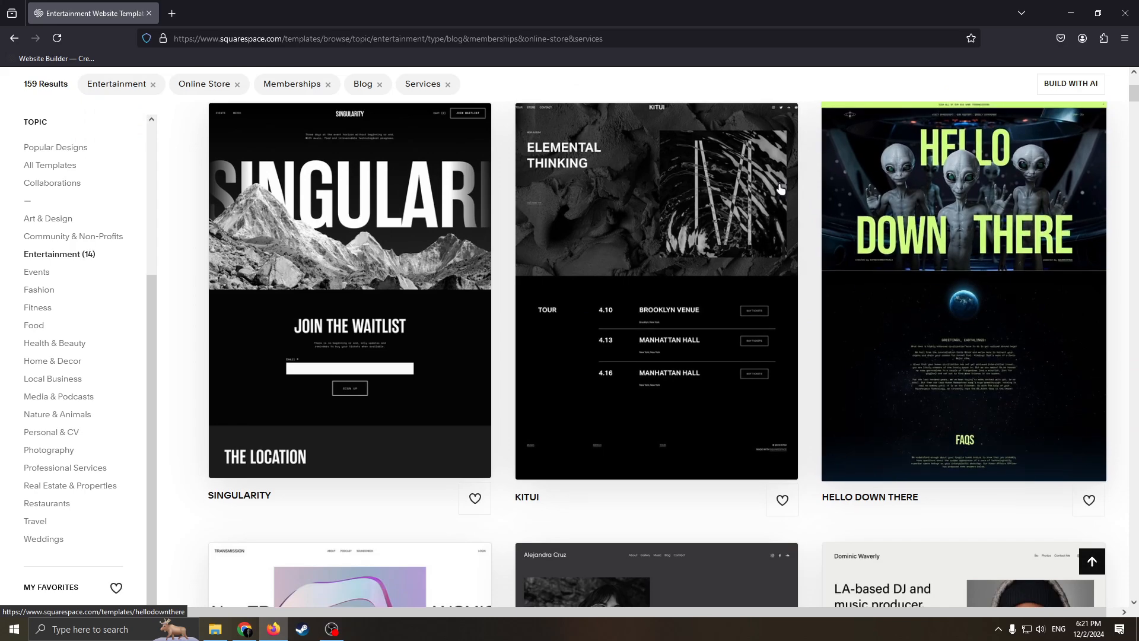
scroll(982, 246, "up", 3)
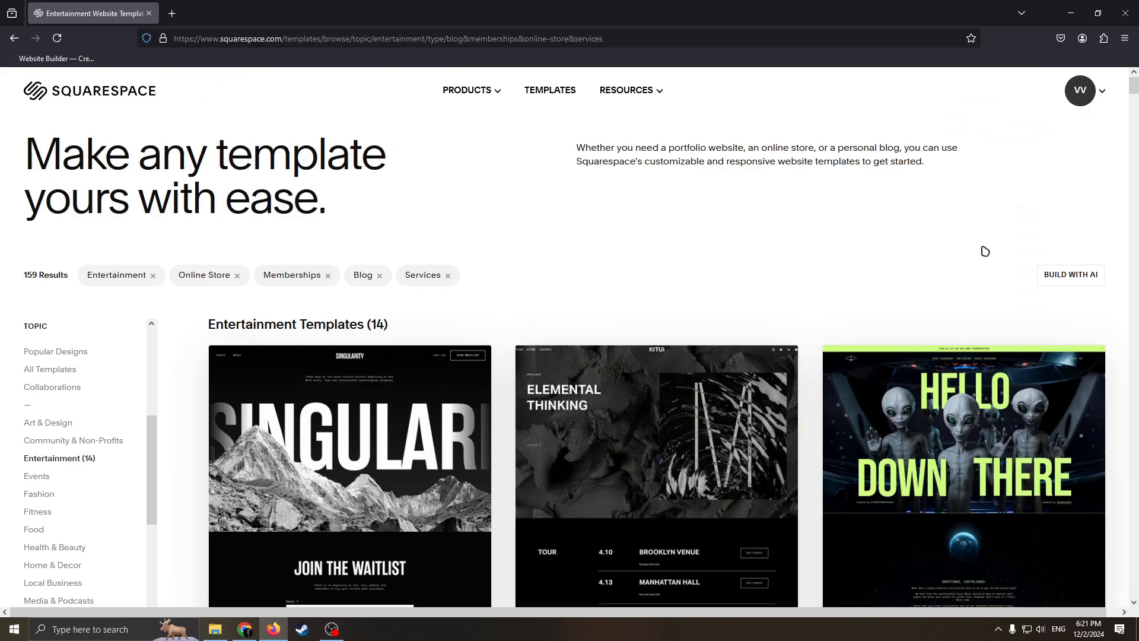
scroll(985, 251, "down", 6)
scroll(926, 199, "up", 4)
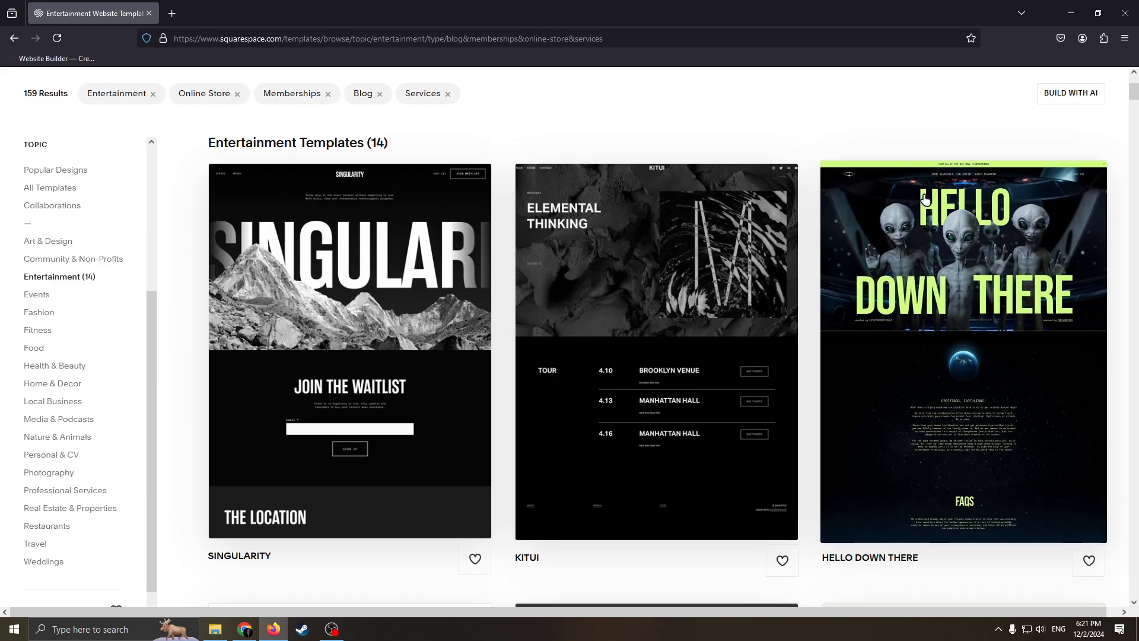
left_click(955, 278)
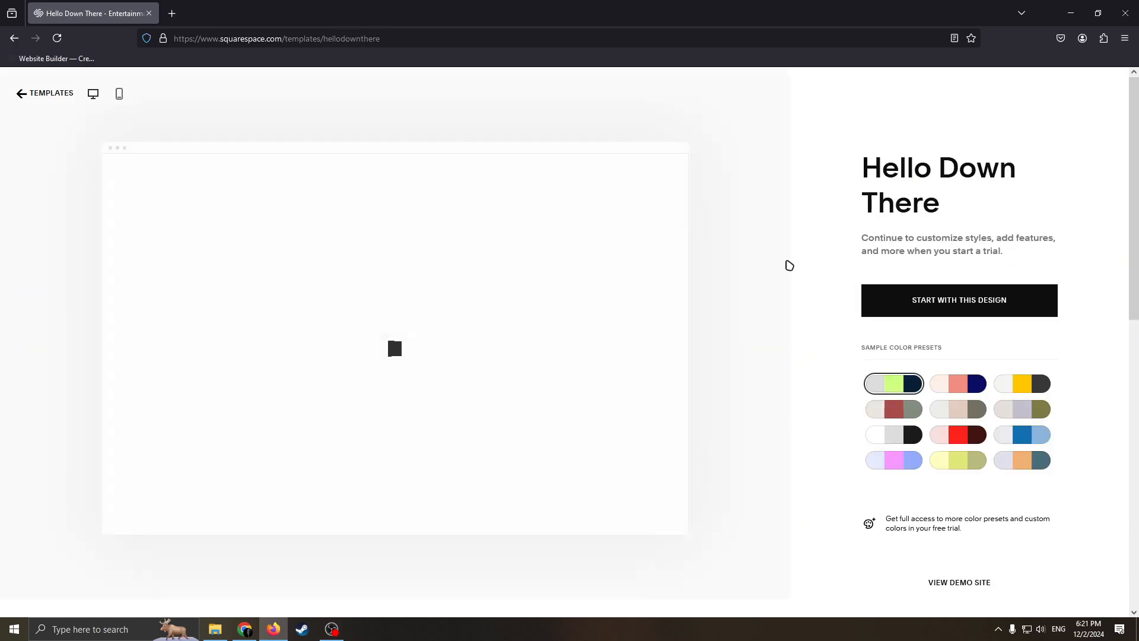
Step: Examine the desktop preview of the Hello Down There template from its hero image through the introduction text
scroll(491, 243, "down", 3)
scroll(720, 315, "up", 3)
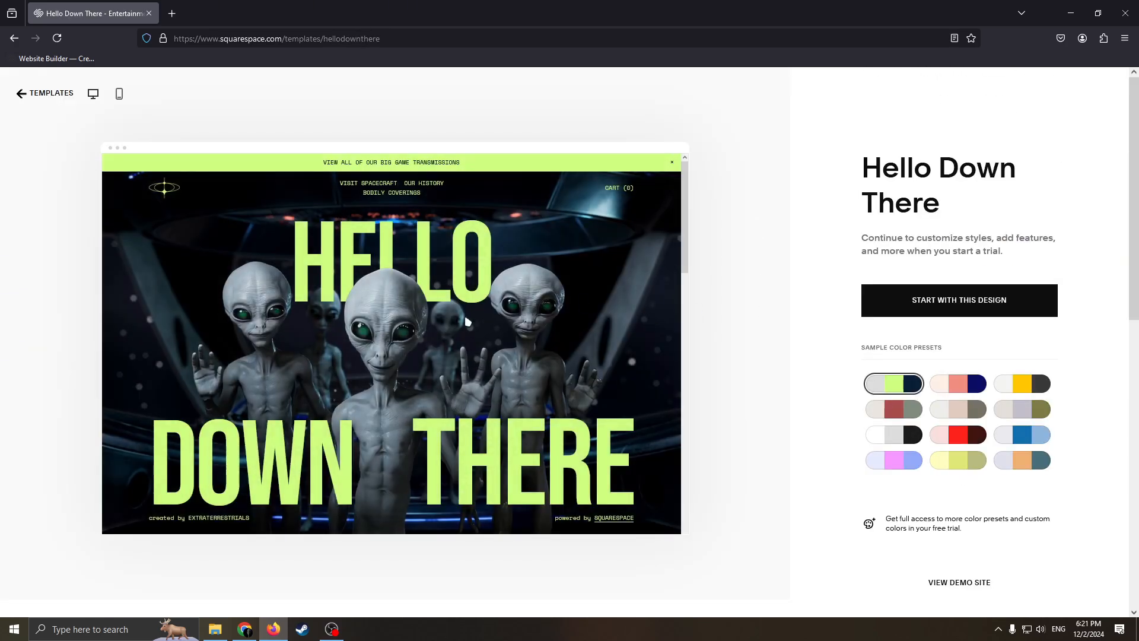
scroll(468, 321, "down", 3)
scroll(451, 324, "up", 3)
scroll(437, 327, "down", 3)
scroll(505, 329, "up", 3)
scroll(596, 394, "down", 3)
scroll(577, 376, "down", 3)
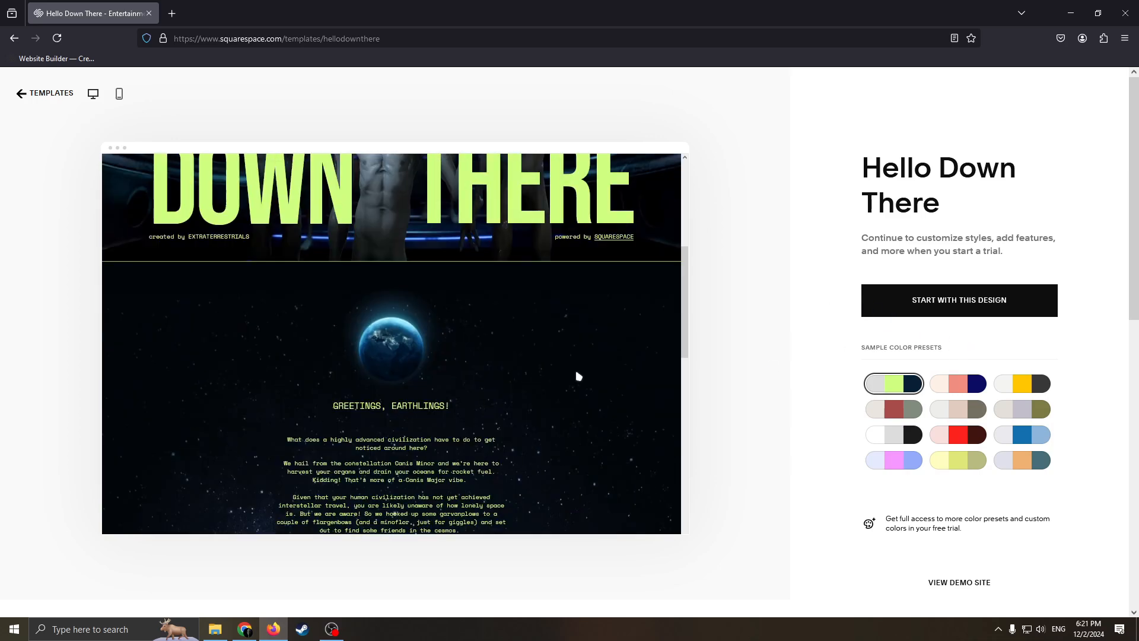
scroll(578, 376, "up", 5)
scroll(593, 367, "down", 10)
scroll(547, 351, "up", 10)
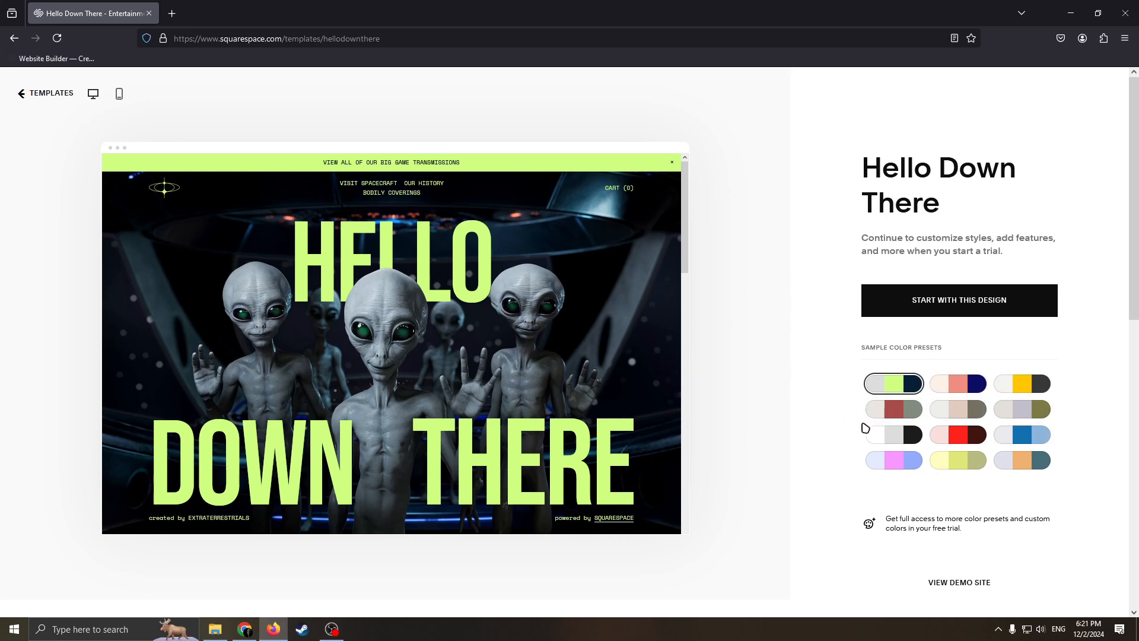
Step: Try the white-gray-black, beige and blue sample color presets on the preview, and return to the gray, lime and navy preset
left_click(894, 434)
left_click(959, 409)
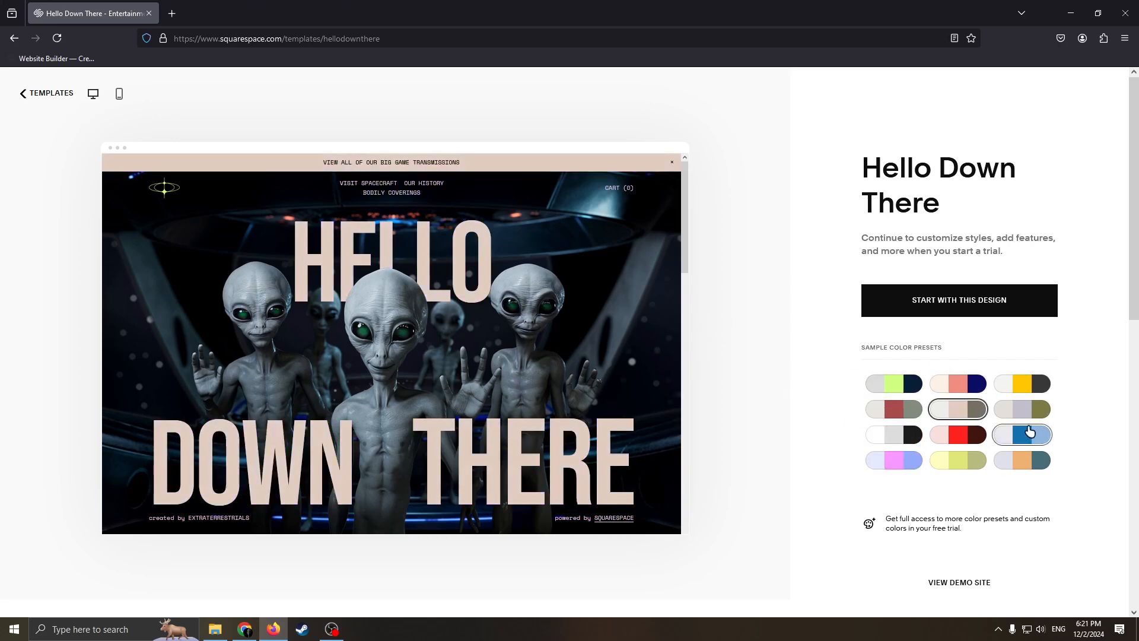
left_click(1023, 437)
left_click(881, 394)
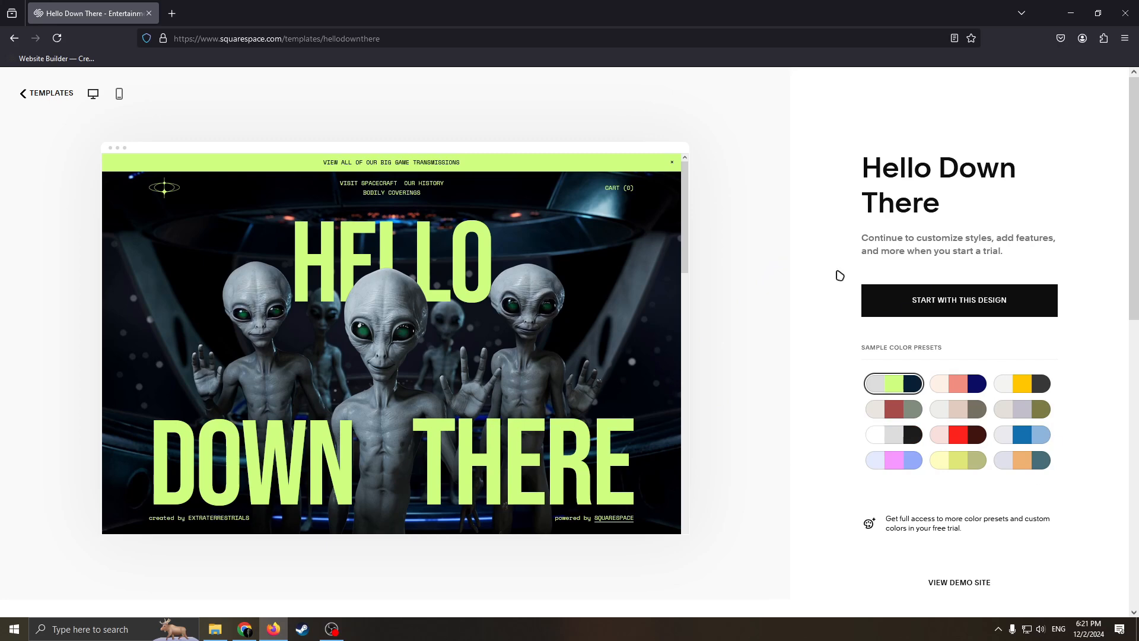
Step: Start a site with the Hello Down There design and enter the site name
left_click(946, 314)
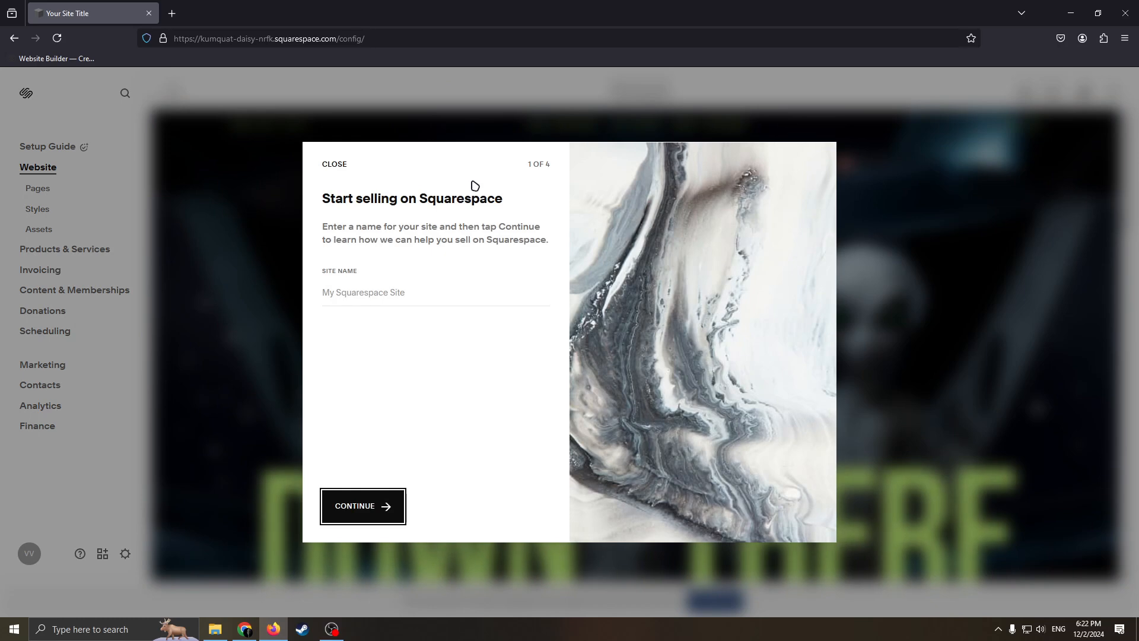
left_click(401, 313)
left_click(396, 292)
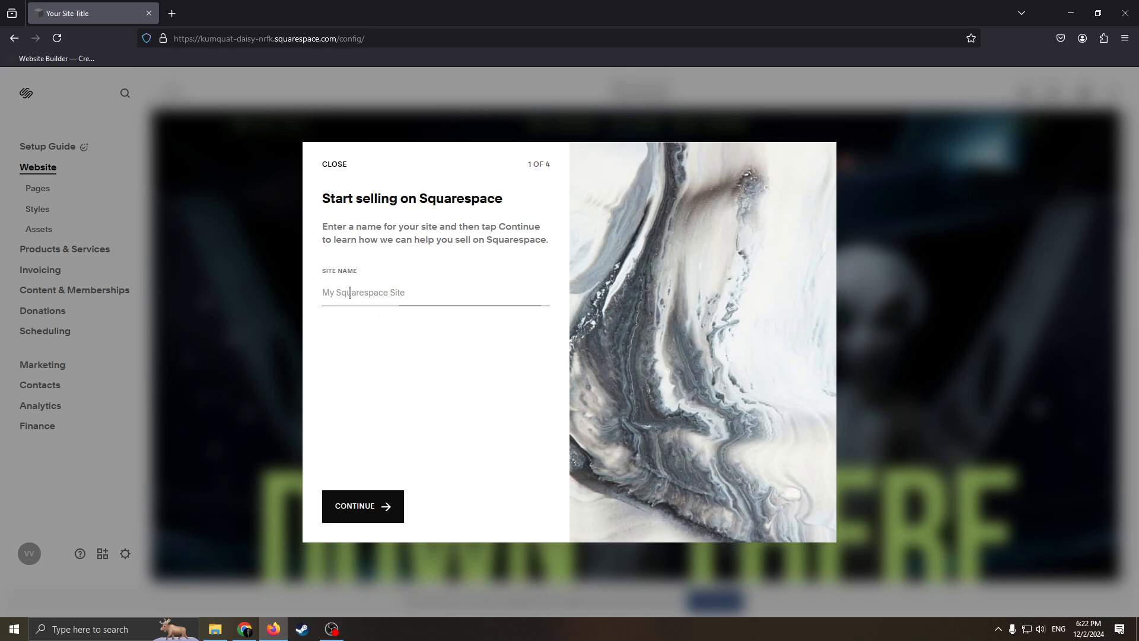
type("V")
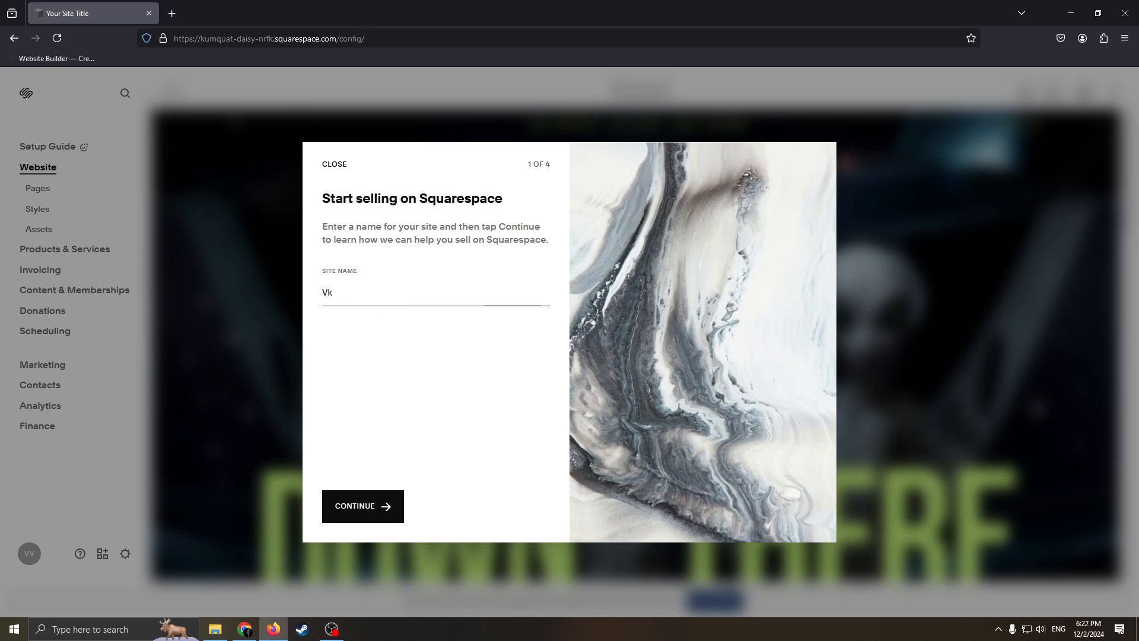
type("lad's Paper")
left_click(381, 490)
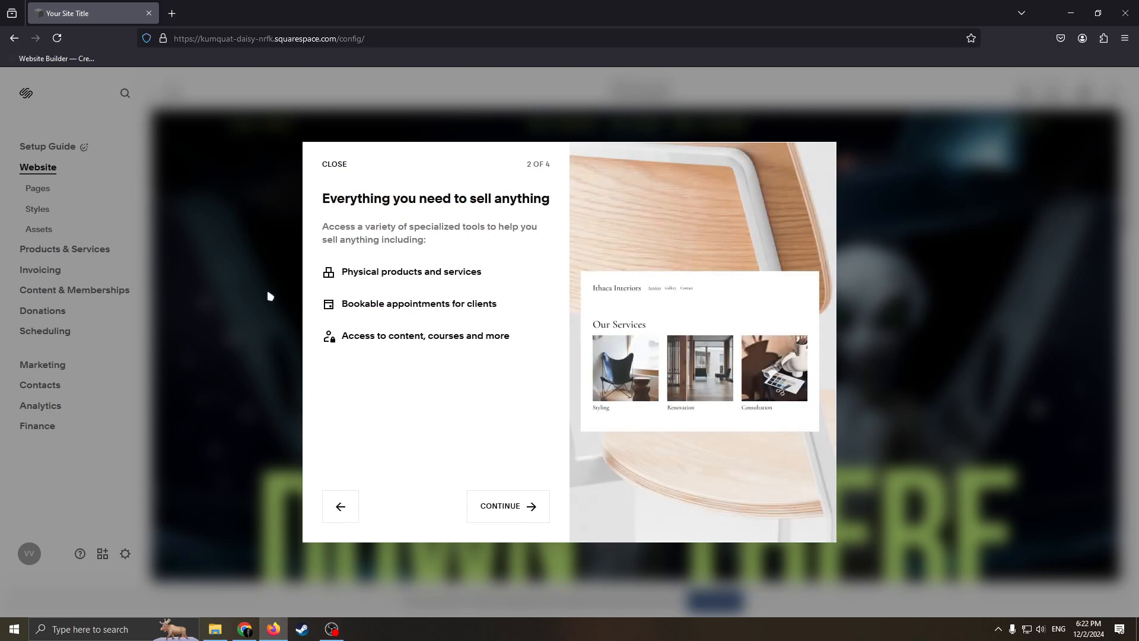
Step: Continue through the remaining pages of the selling introduction to reach the site dashboard
left_click(500, 507)
left_click(505, 506)
left_click(508, 506)
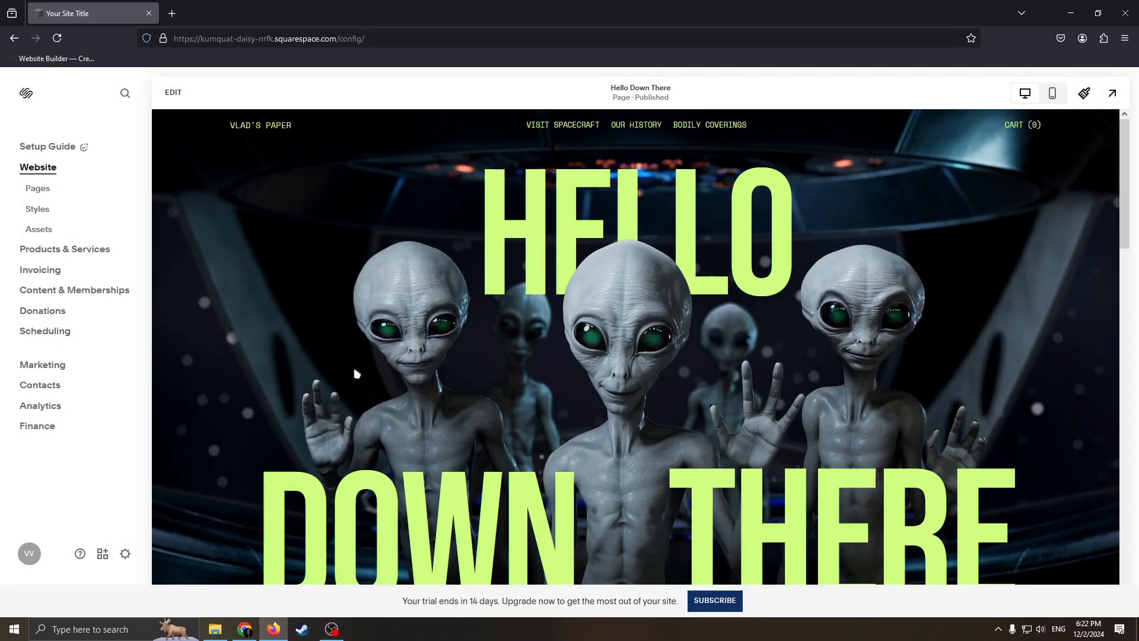
Step: Open the site's page list and place the Course page above Hello Down There among the unlinked pages
left_click(41, 189)
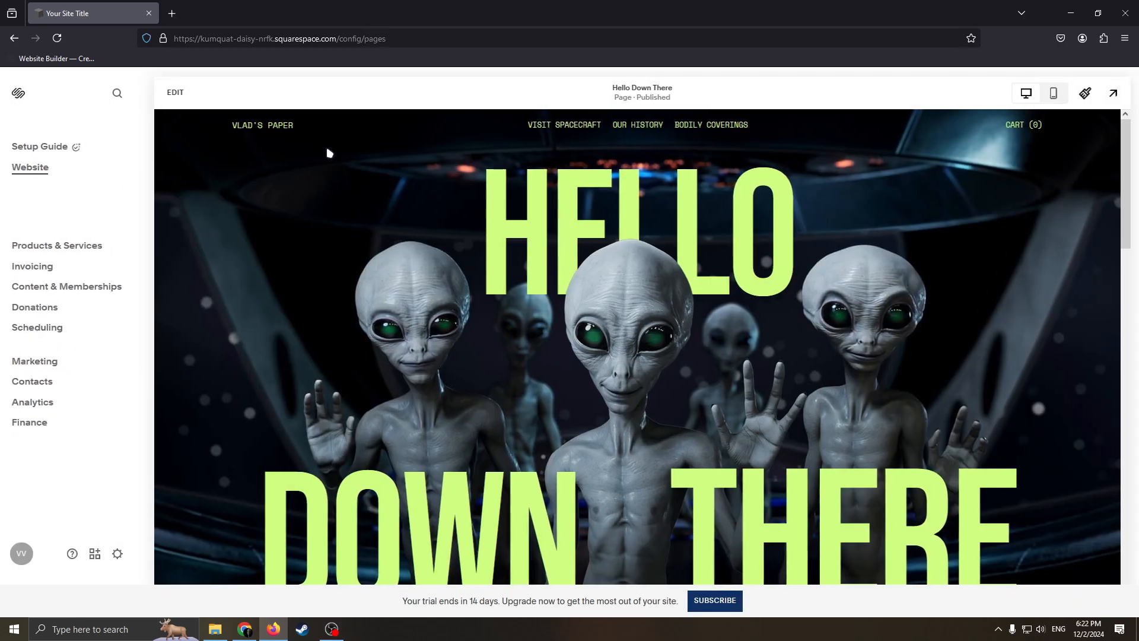
left_click(15, 94)
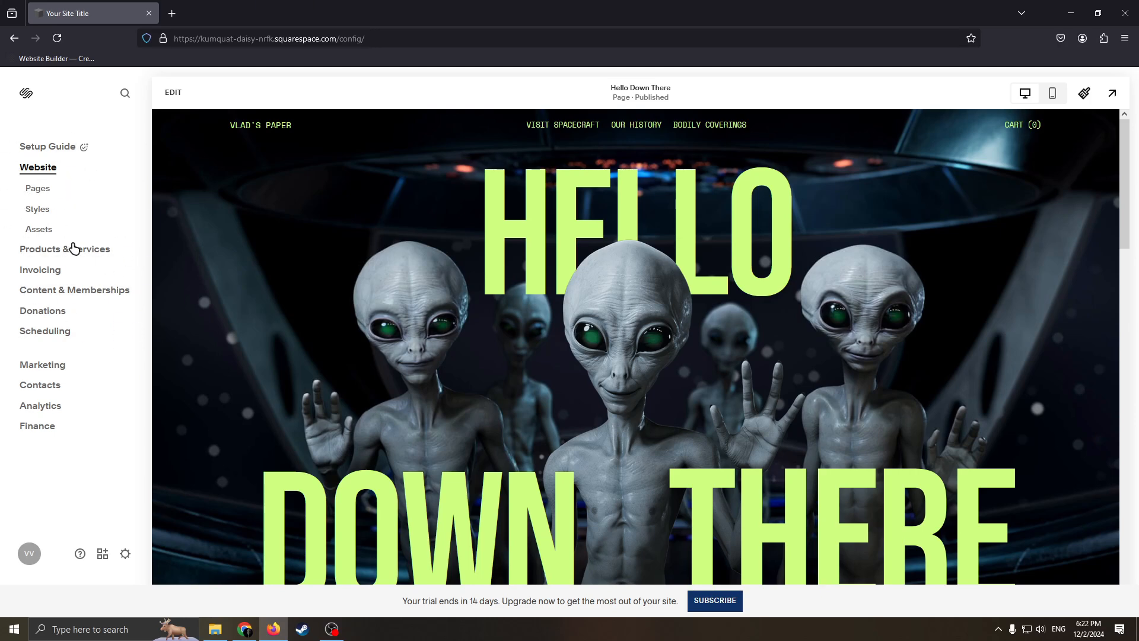
left_click(35, 189)
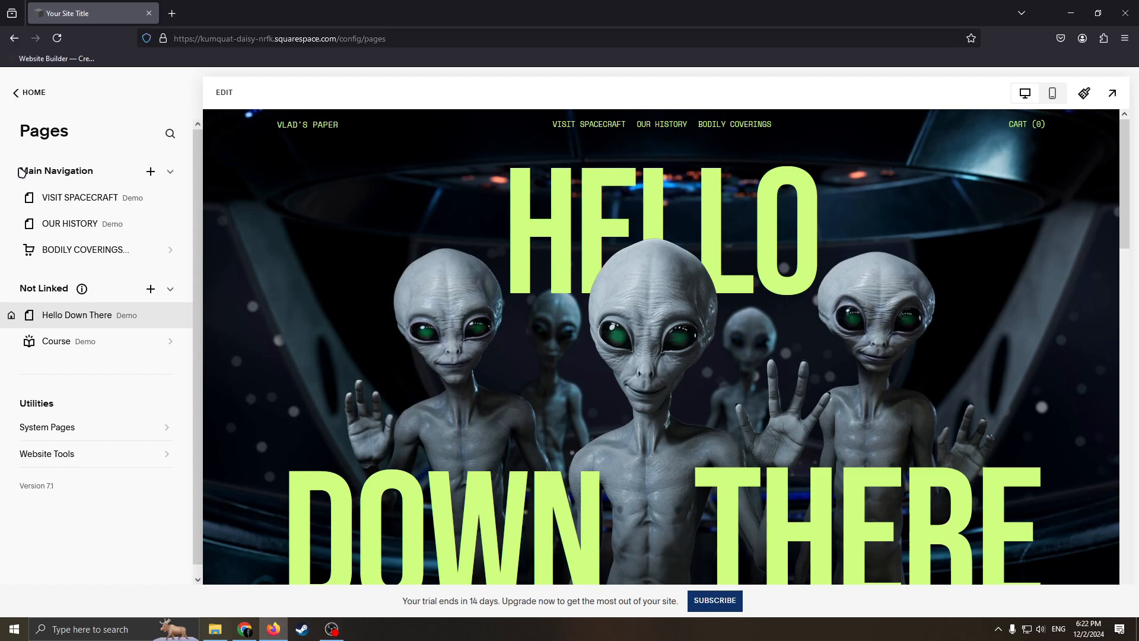
left_click_drag(21, 173, 118, 181)
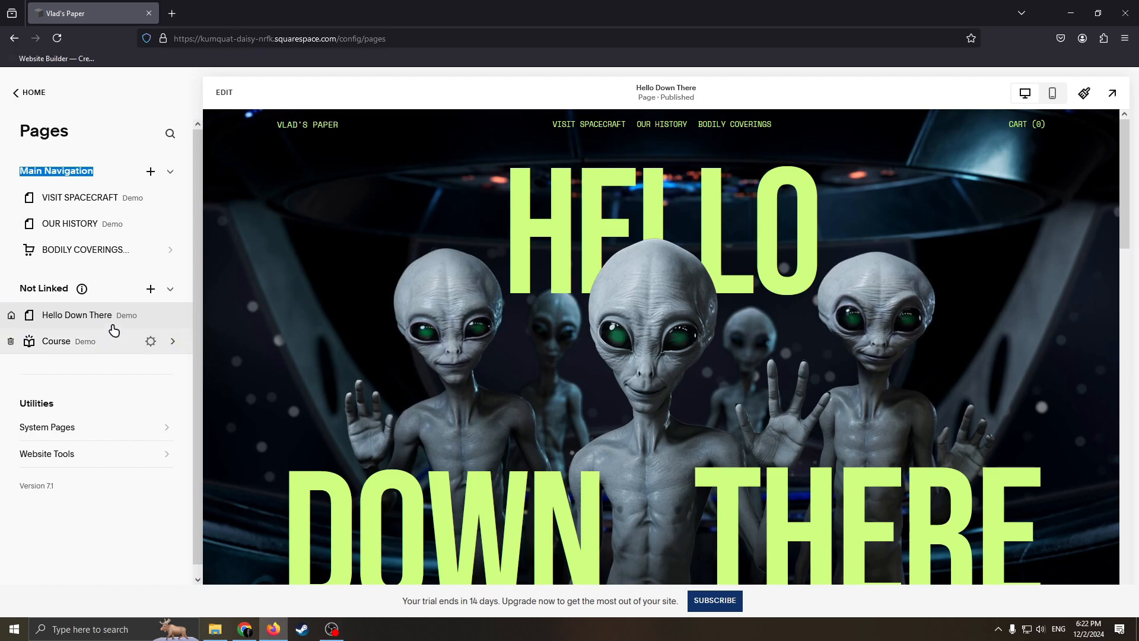
mouse_move(94, 340)
left_mouse_down()
mouse_move(107, 372)
mouse_move(101, 324)
left_mouse_up()
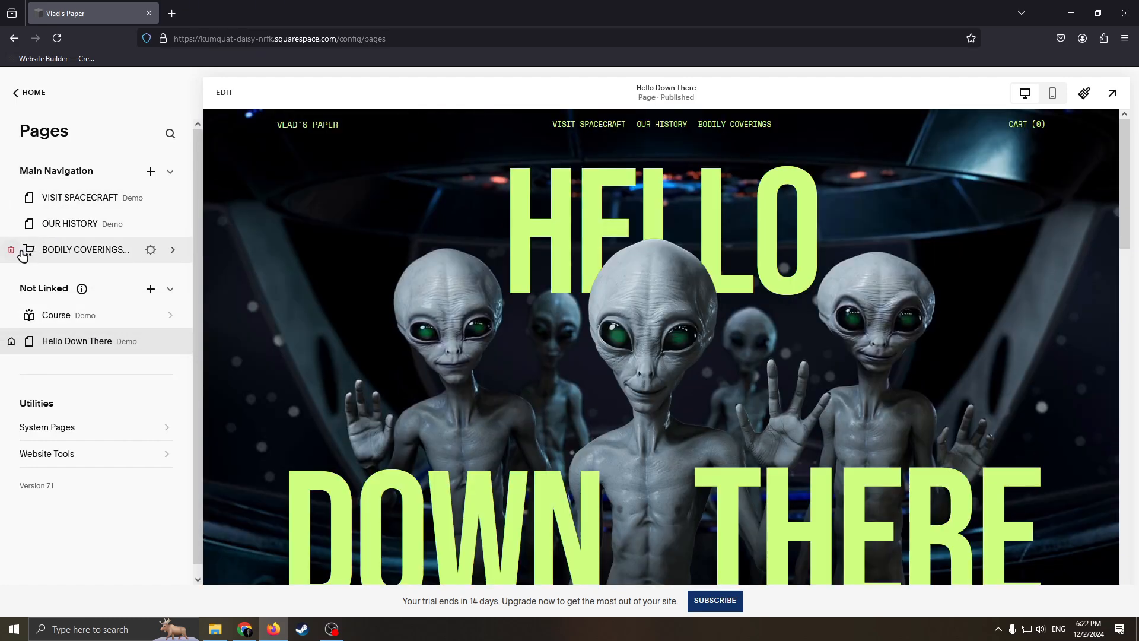
Step: Delete the Bodily Coverings store page and move Hello Down There to the first place in the main navigation
left_click(8, 249)
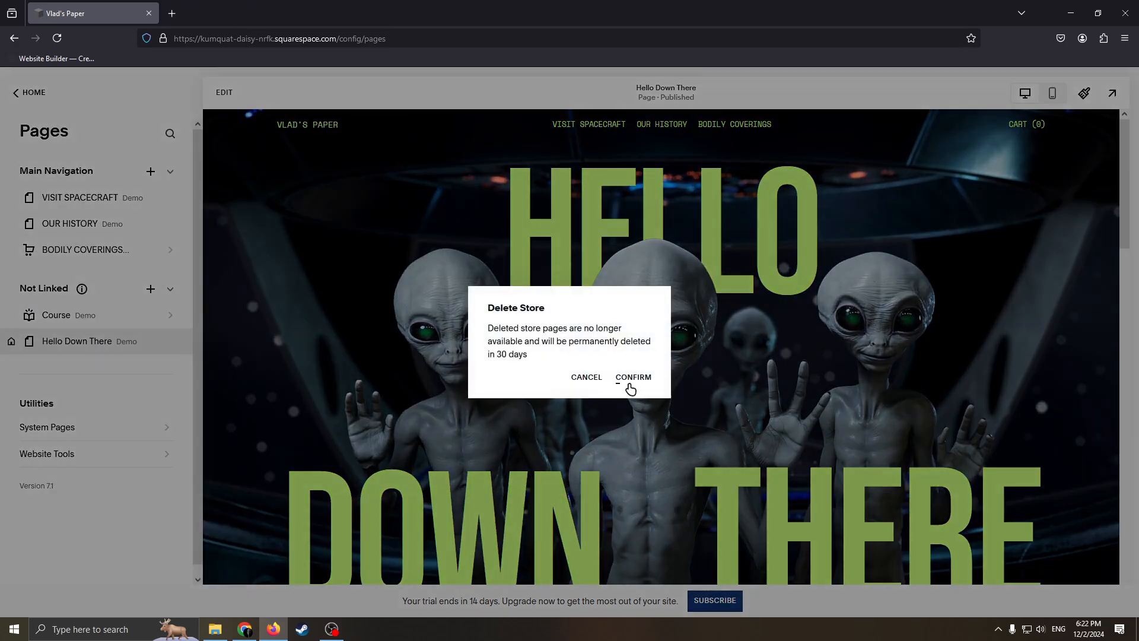
left_click(621, 380)
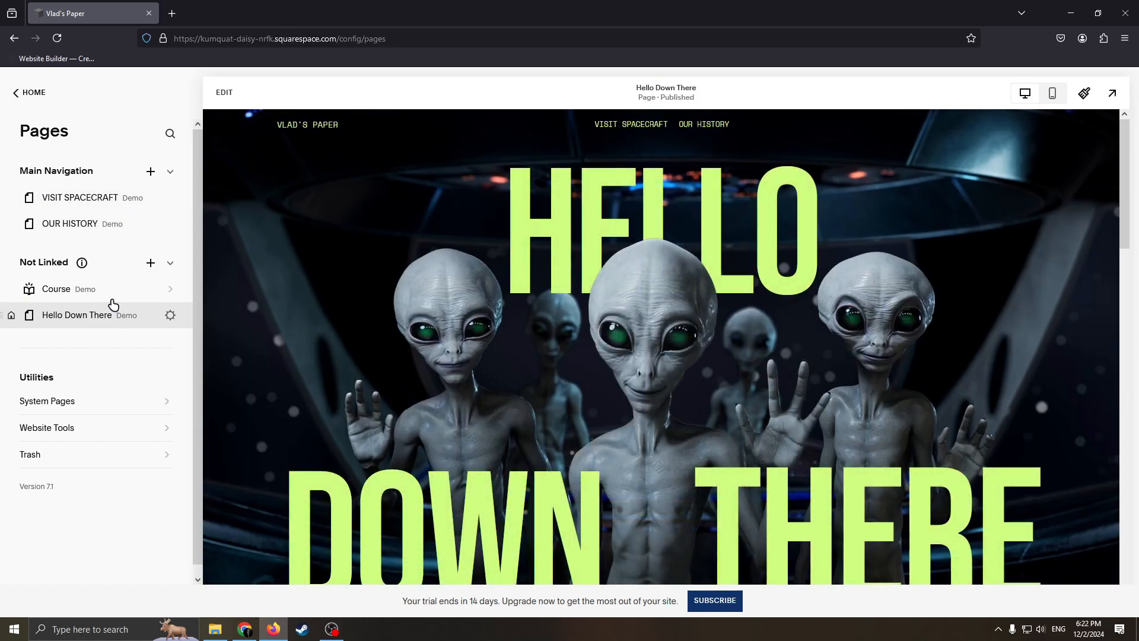
left_click_drag(77, 318, 85, 198)
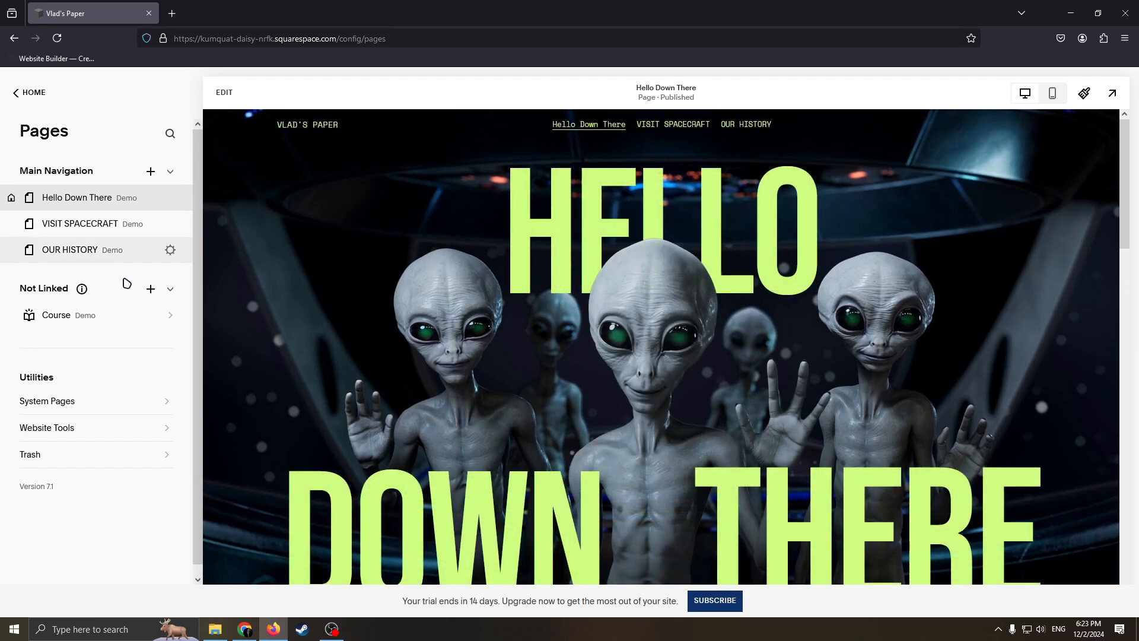
Step: View the page types that can be added, and try clearing the page title of Hello Down There before discarding the change
left_click(142, 178)
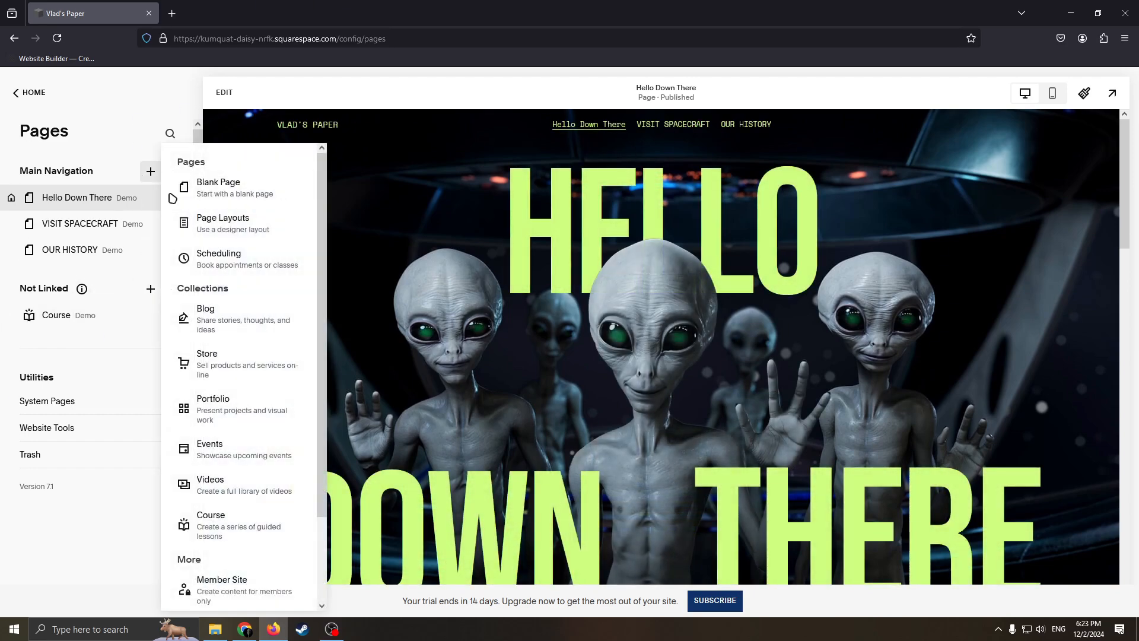
left_click(79, 302)
left_click(170, 199)
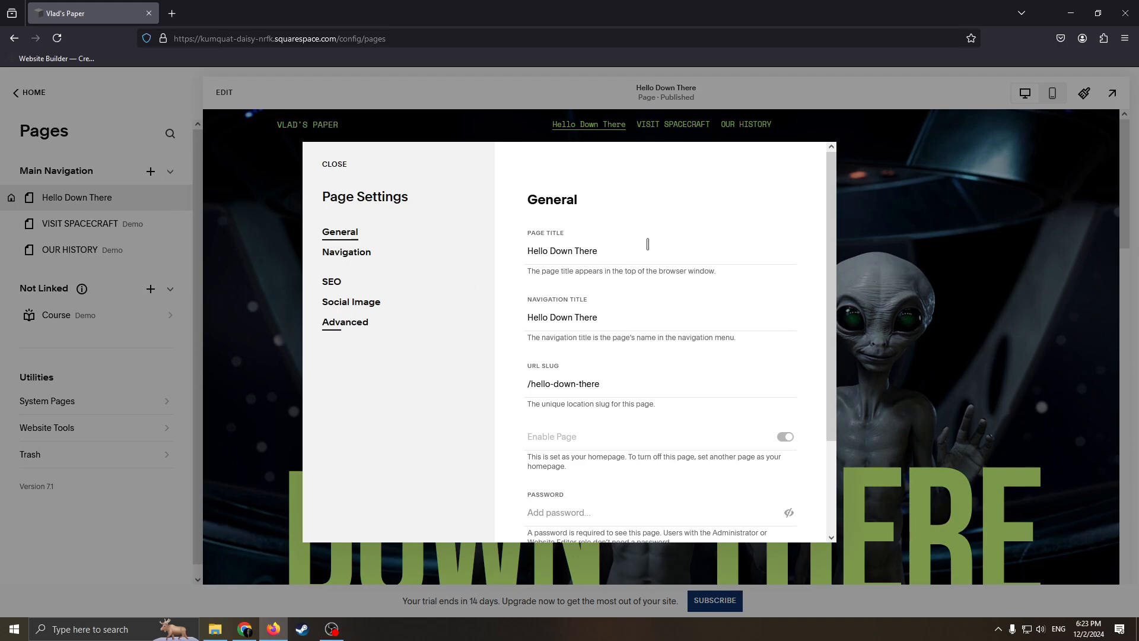
triple_click(647, 244)
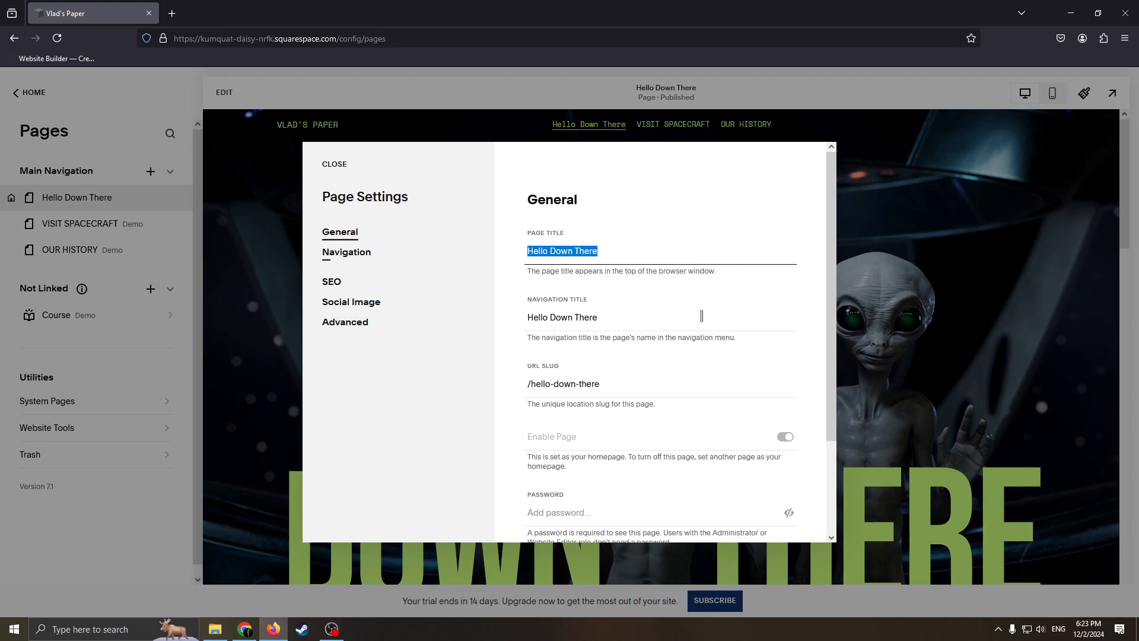
key("BackSpace")
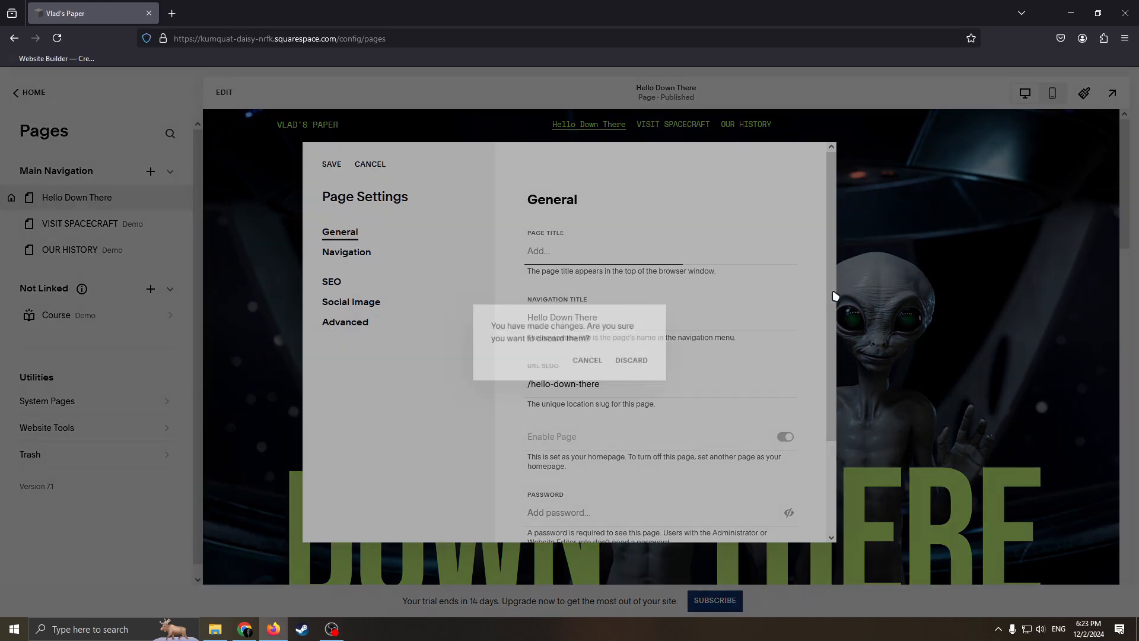
left_click(890, 279)
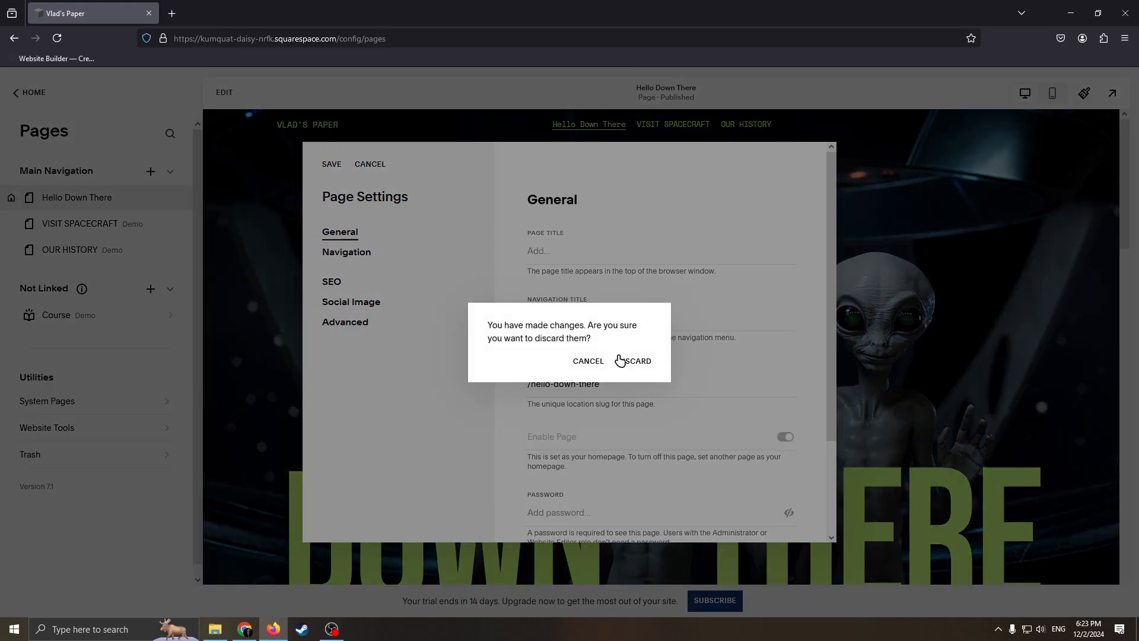
left_click(630, 363)
Step: Leave the page list and open the color palette for editing in the site styles
left_click(24, 92)
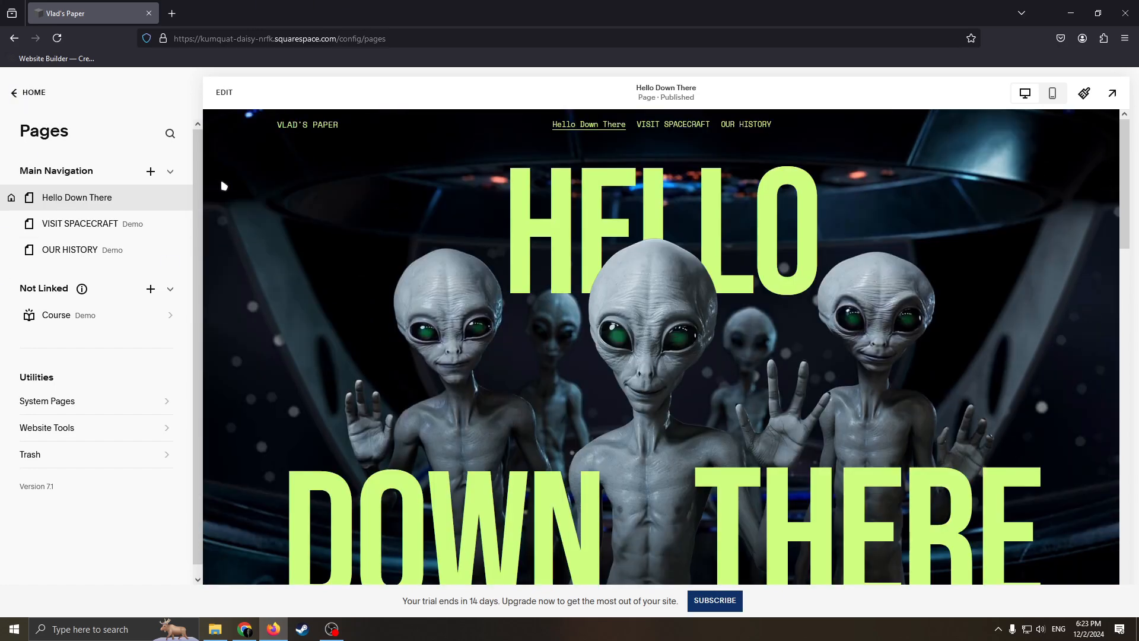
left_click(29, 211)
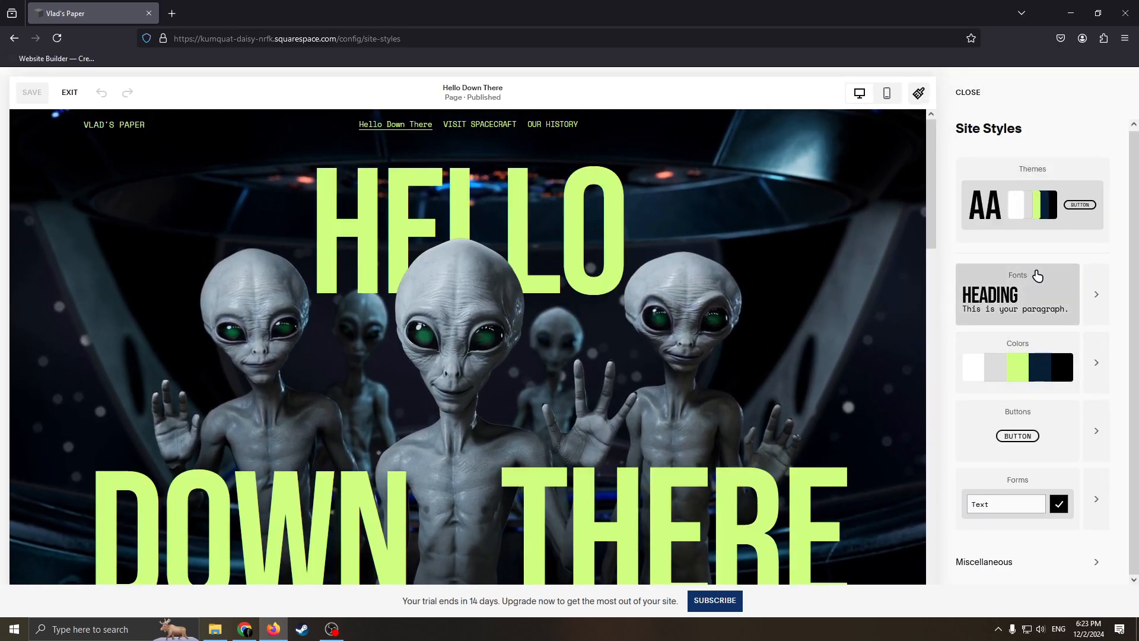
scroll(1076, 461, "down", 1)
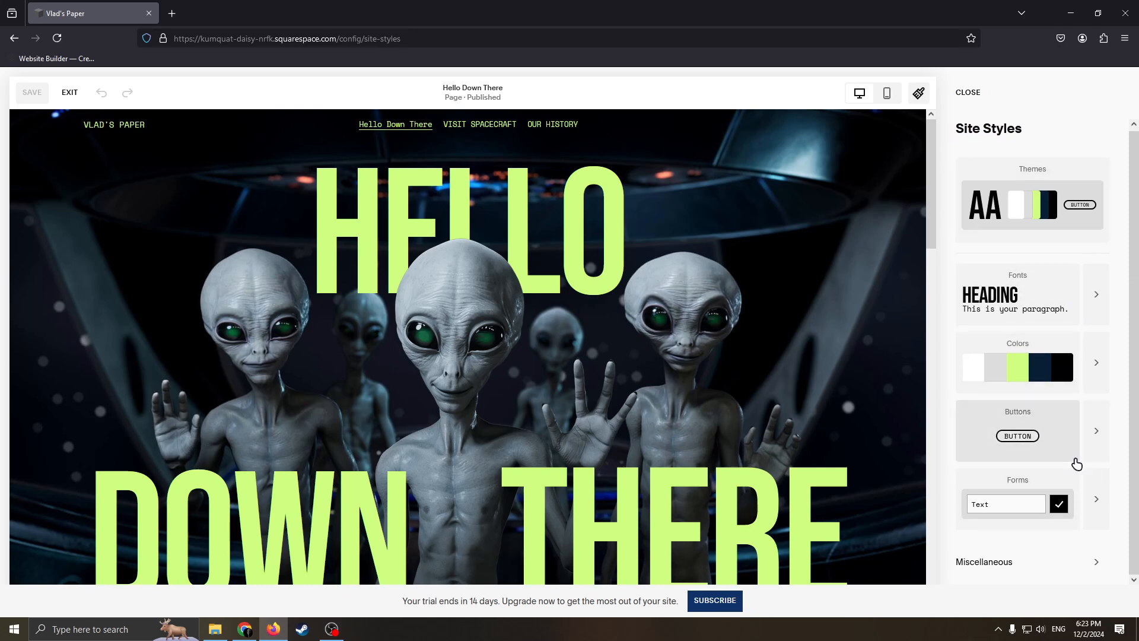
left_click(1095, 362)
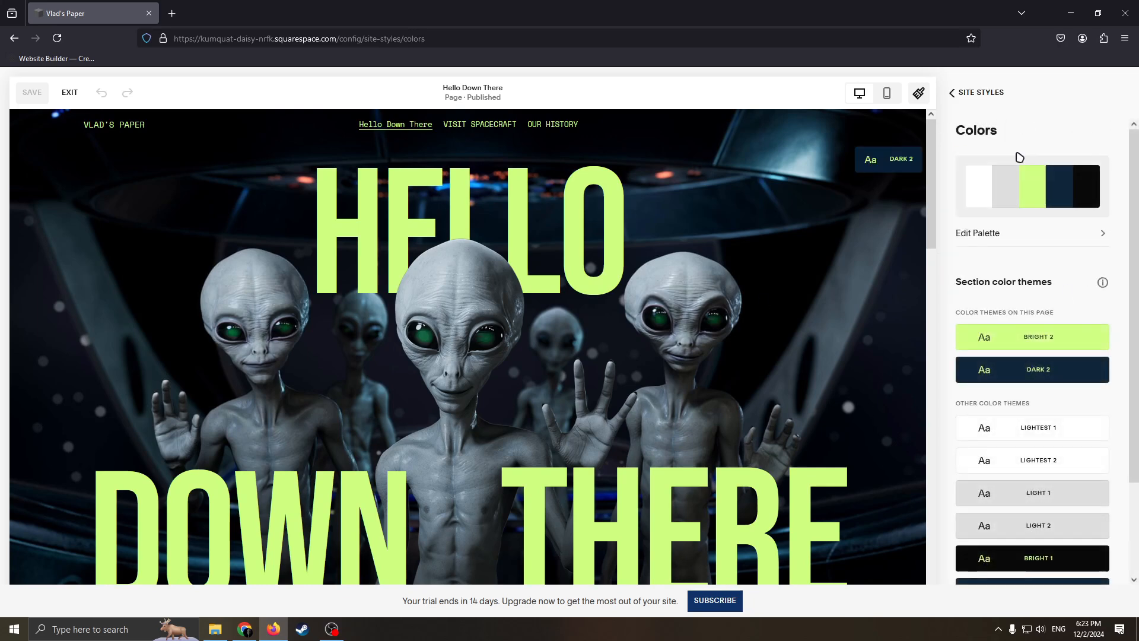
left_click(1030, 179)
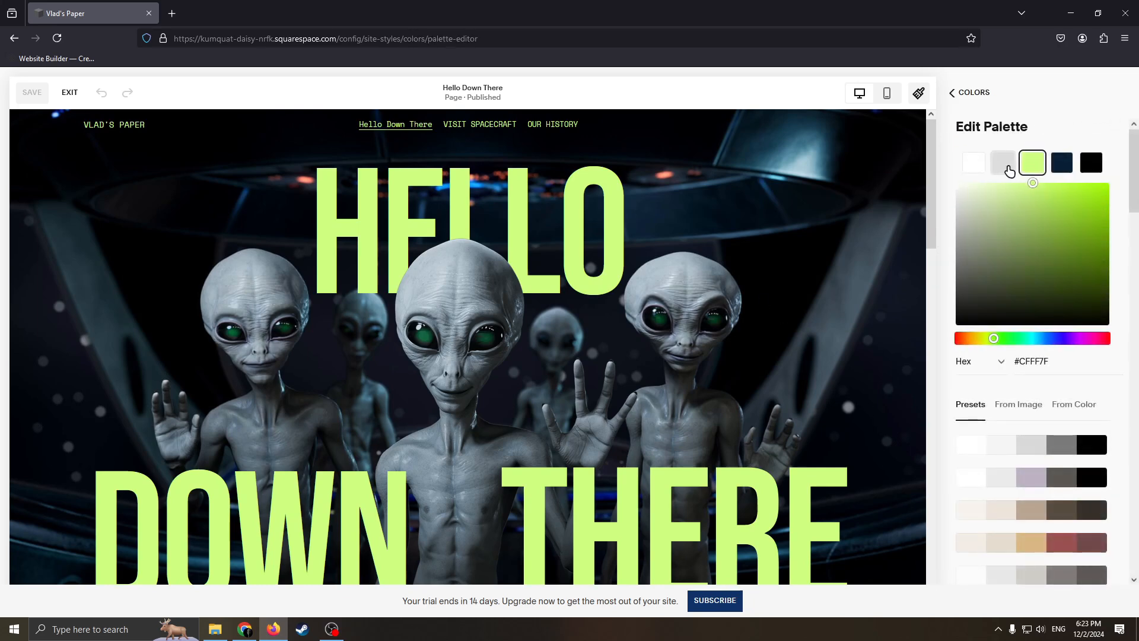
Step: Change the palette's bright green accent color to the dark magenta shade #180C18
left_click(1090, 162)
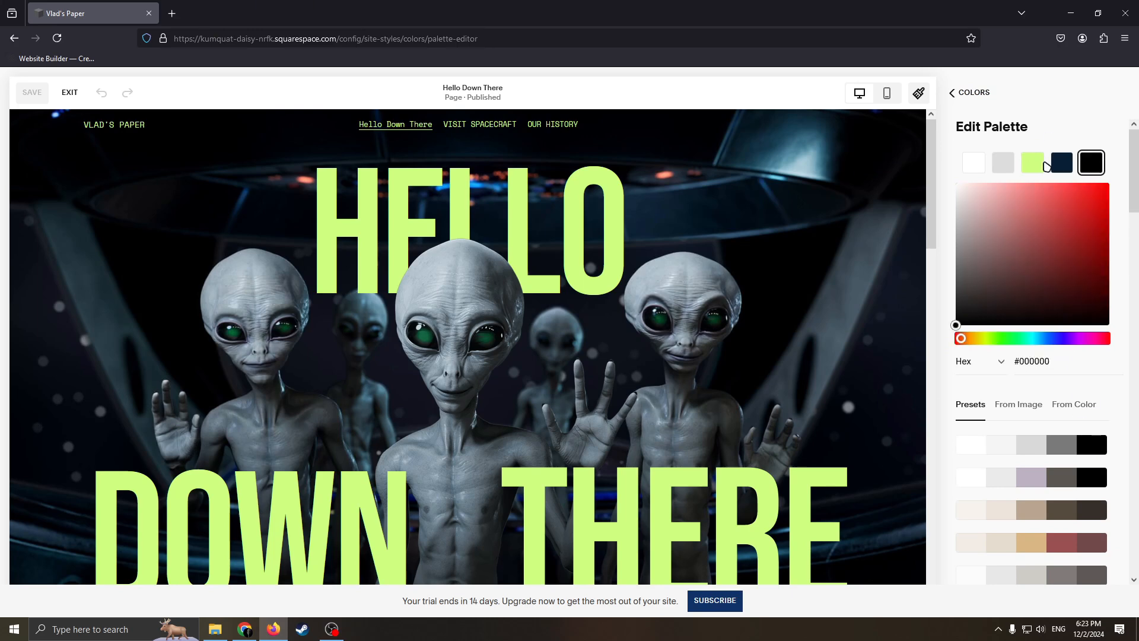
left_click(1002, 163)
left_click(1032, 162)
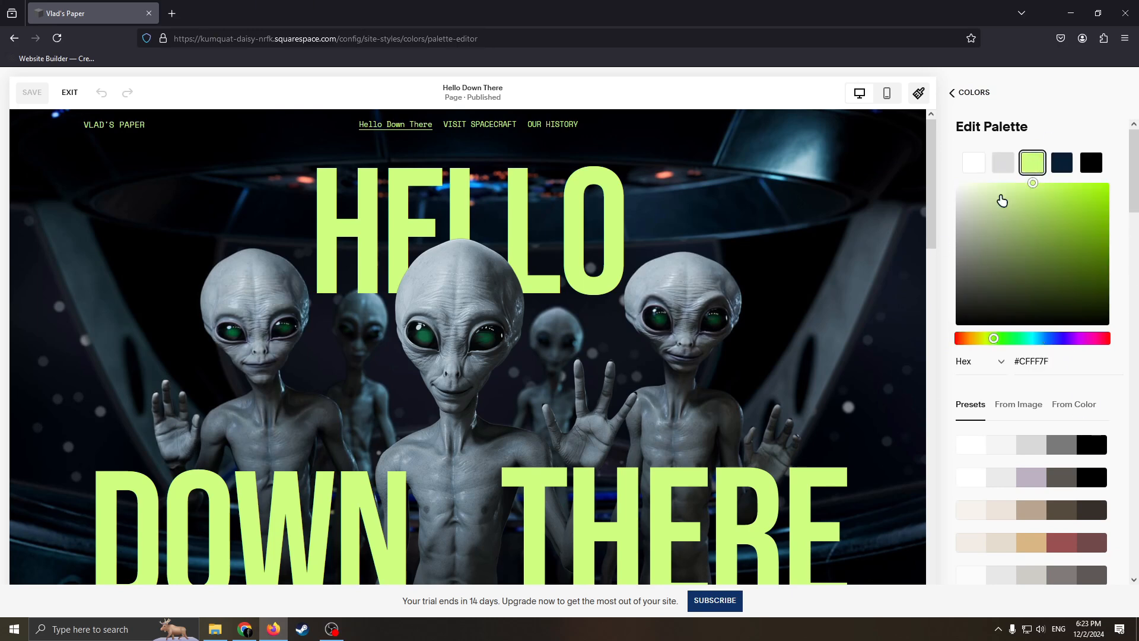
left_click(1034, 312)
left_click(1084, 338)
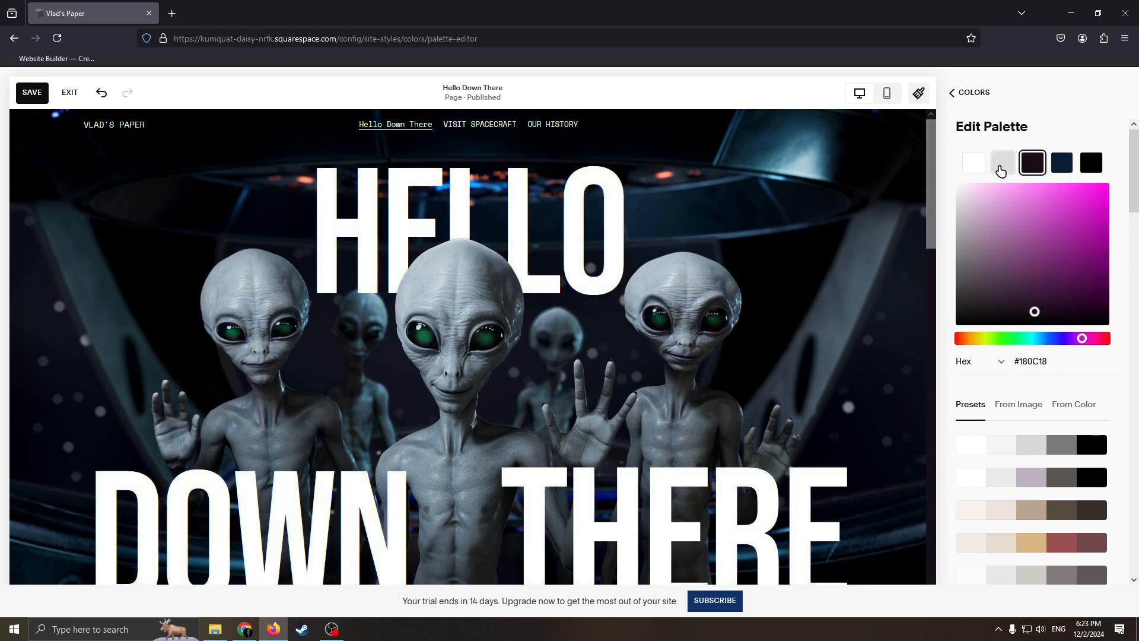
Step: Change the palette's white to a dark purple and its black to a very dark brown
left_click(1003, 163)
left_click(973, 163)
left_click(1064, 338)
left_click(1062, 254)
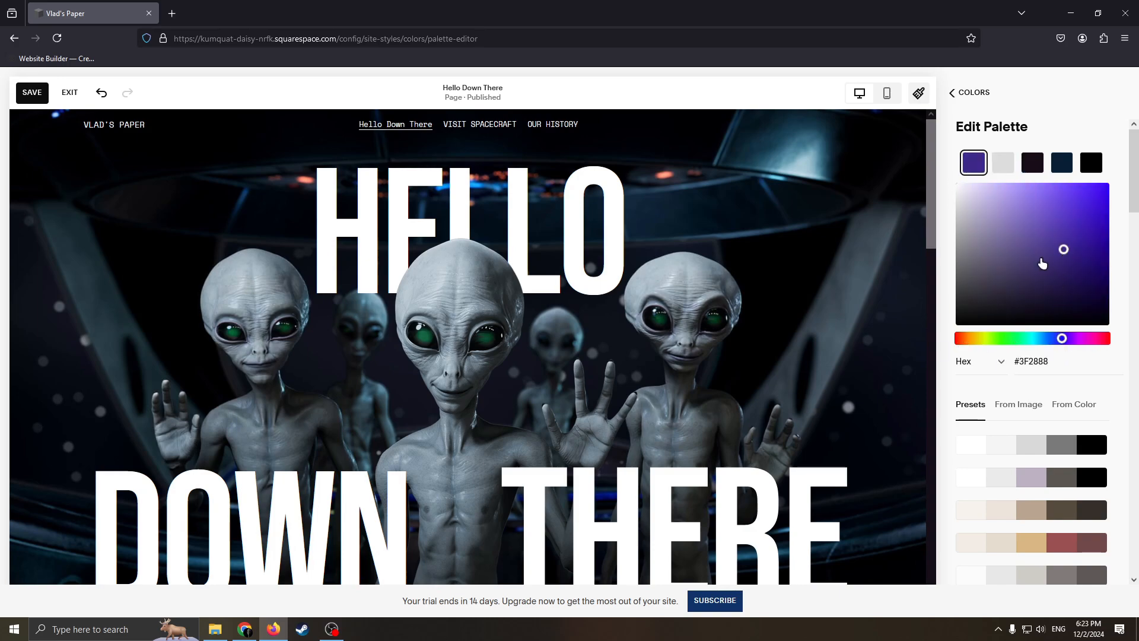
left_click(1090, 162)
left_click(1061, 255)
left_click_drag(1028, 272, 1007, 254)
Step: Set the palette's middle accent color to the bright magenta #C646C6, save the changes, and exit the site styles
left_click(1031, 162)
left_click(1055, 215)
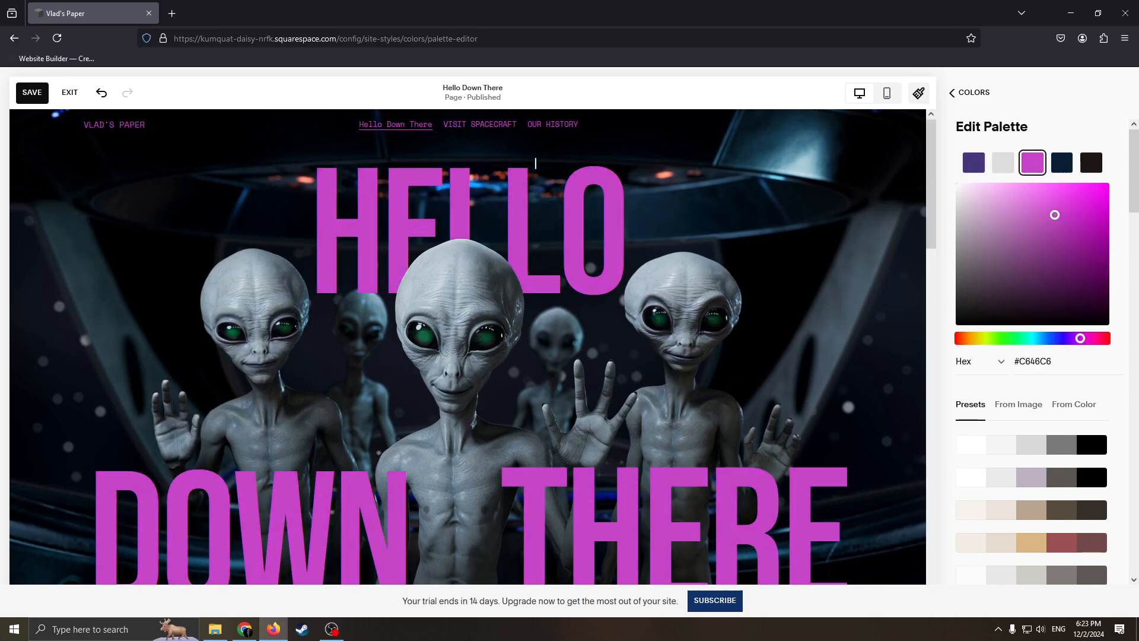
left_click(32, 92)
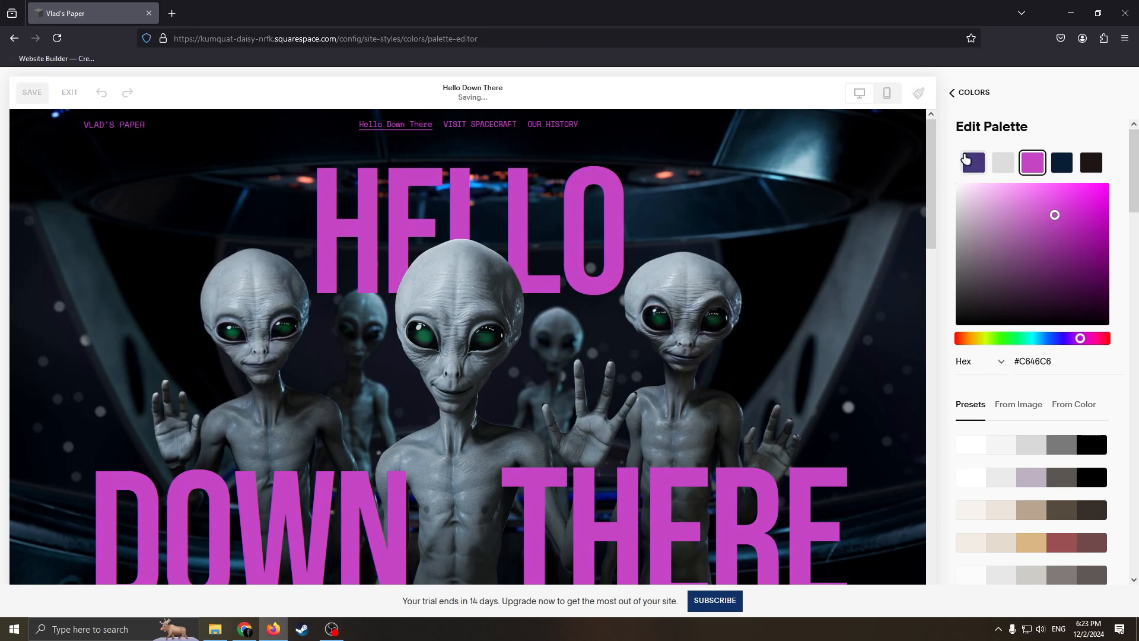
left_click(951, 93)
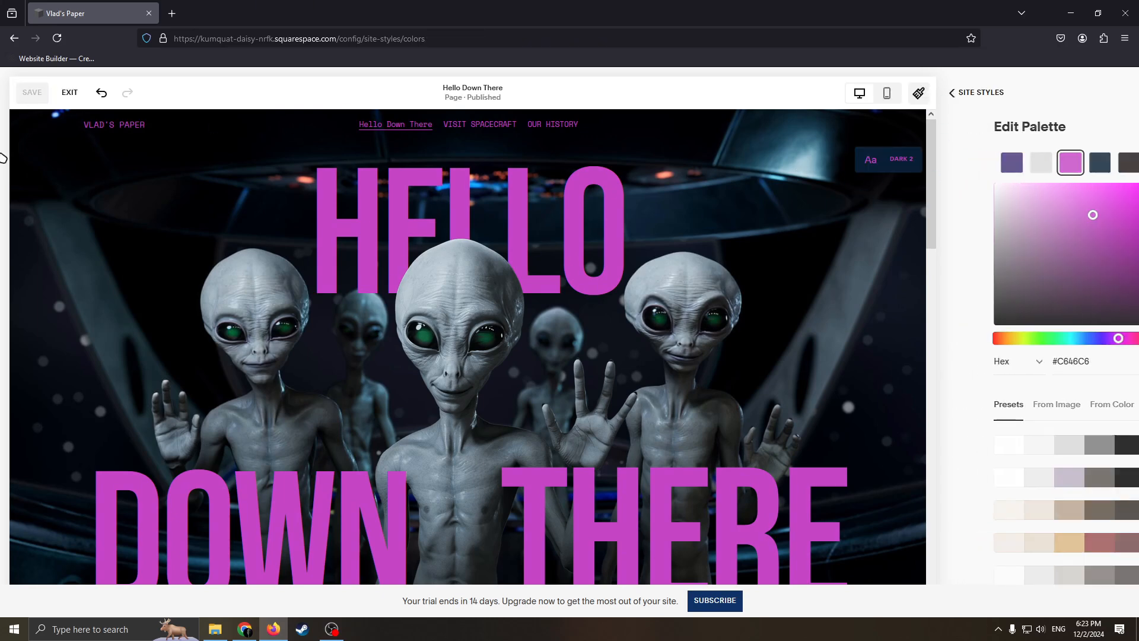
left_click(69, 99)
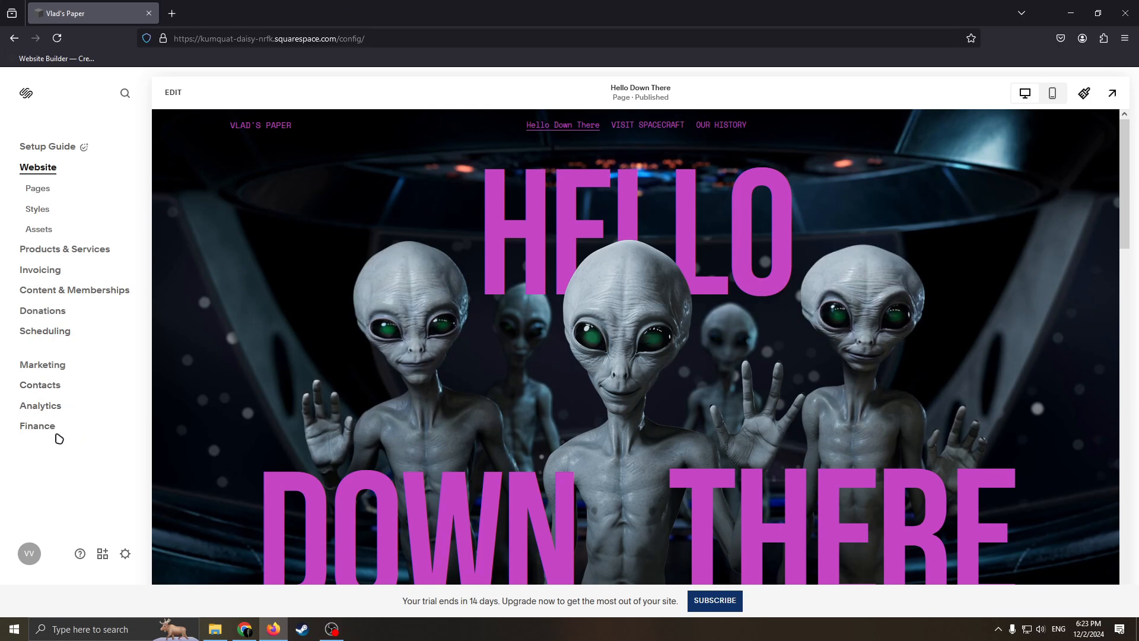
Step: Examine the site's traffic analytics, including the geography report and the traffic overview, and return to the website preview
left_click(33, 409)
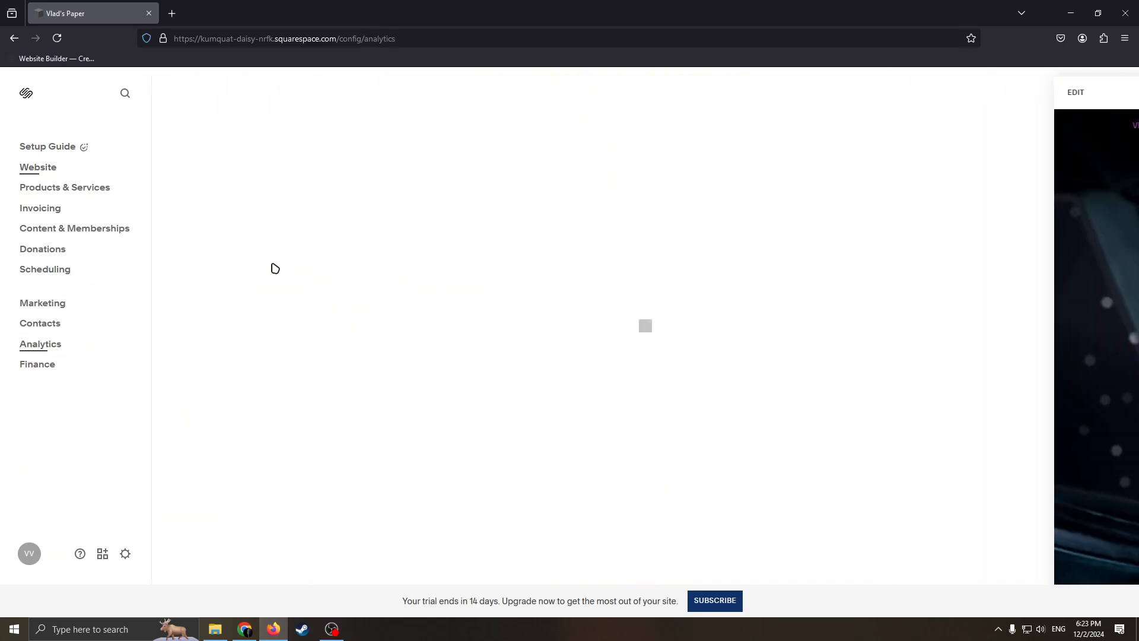
left_click(696, 179)
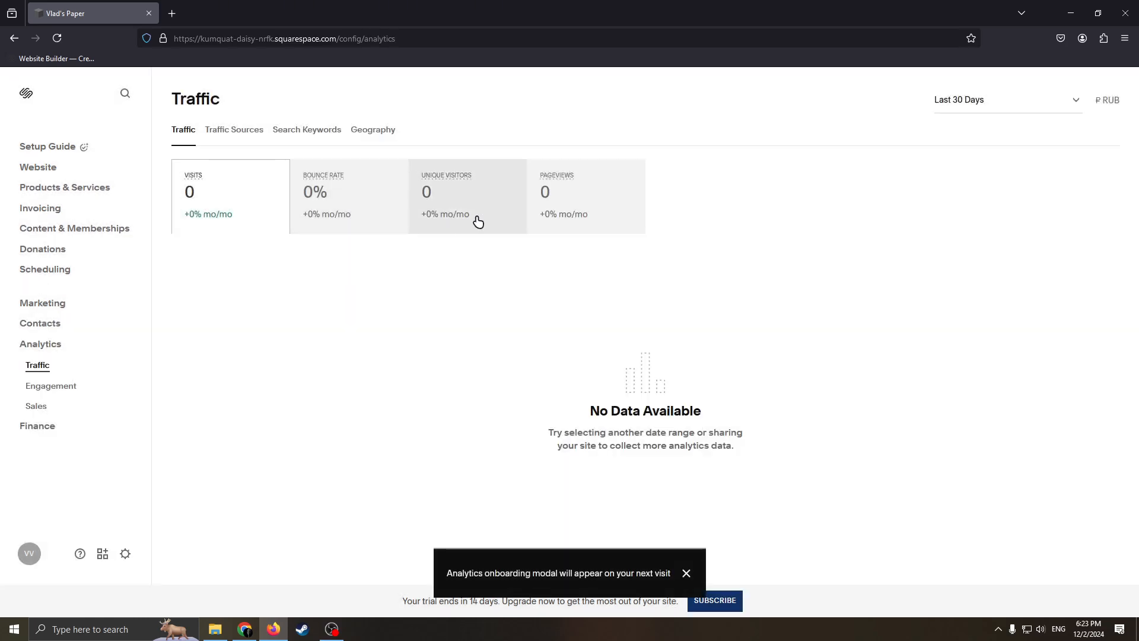
left_click(688, 574)
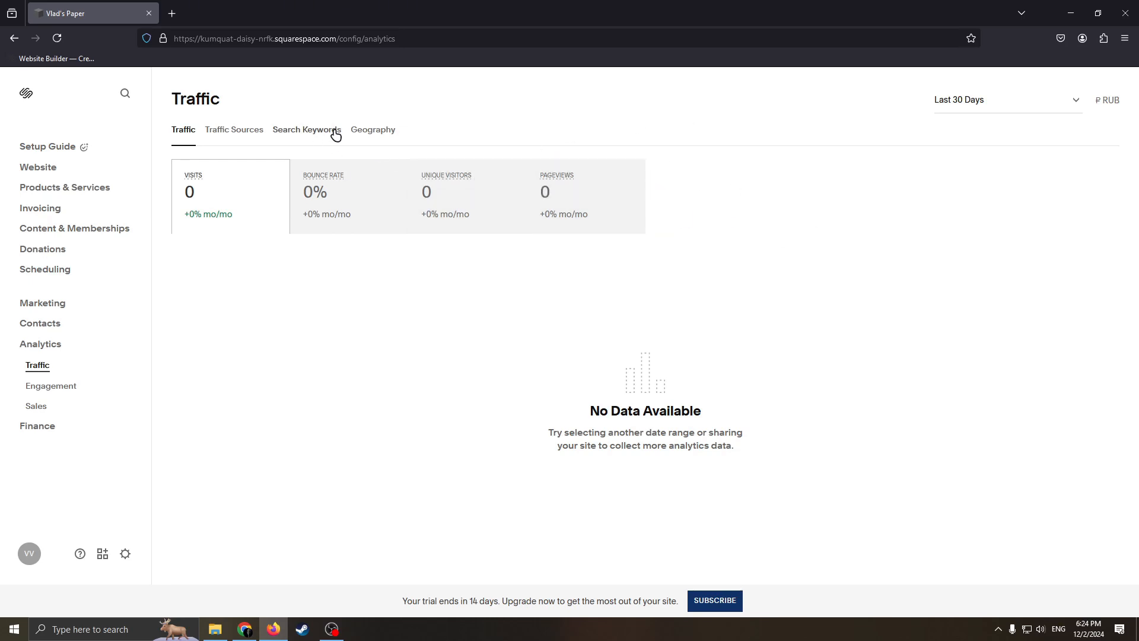
left_click(394, 140)
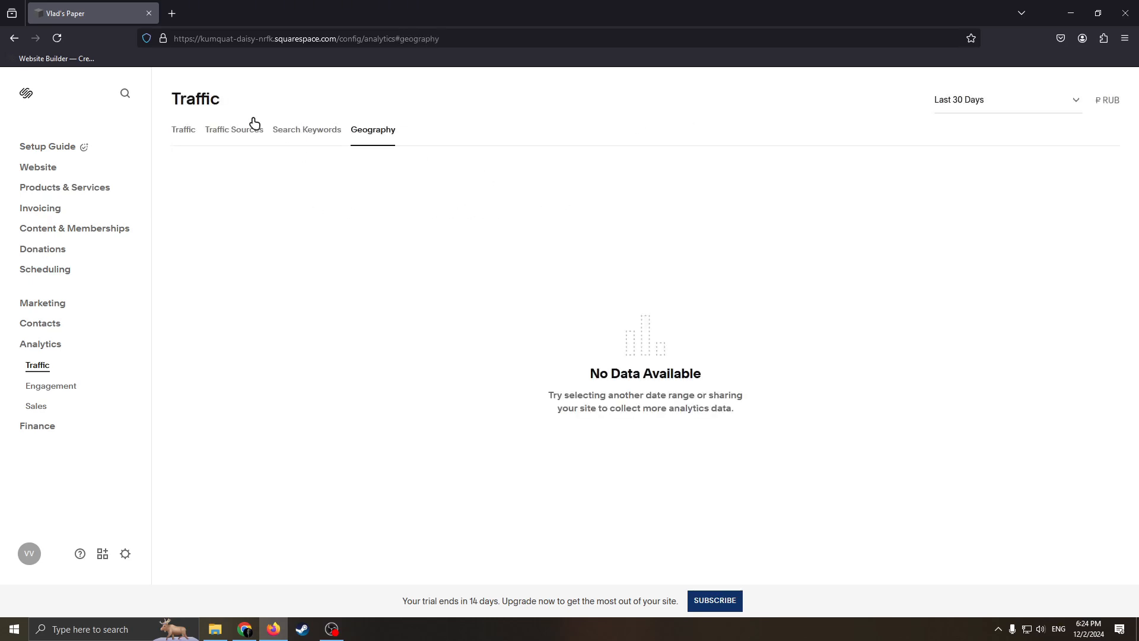
left_click(188, 130)
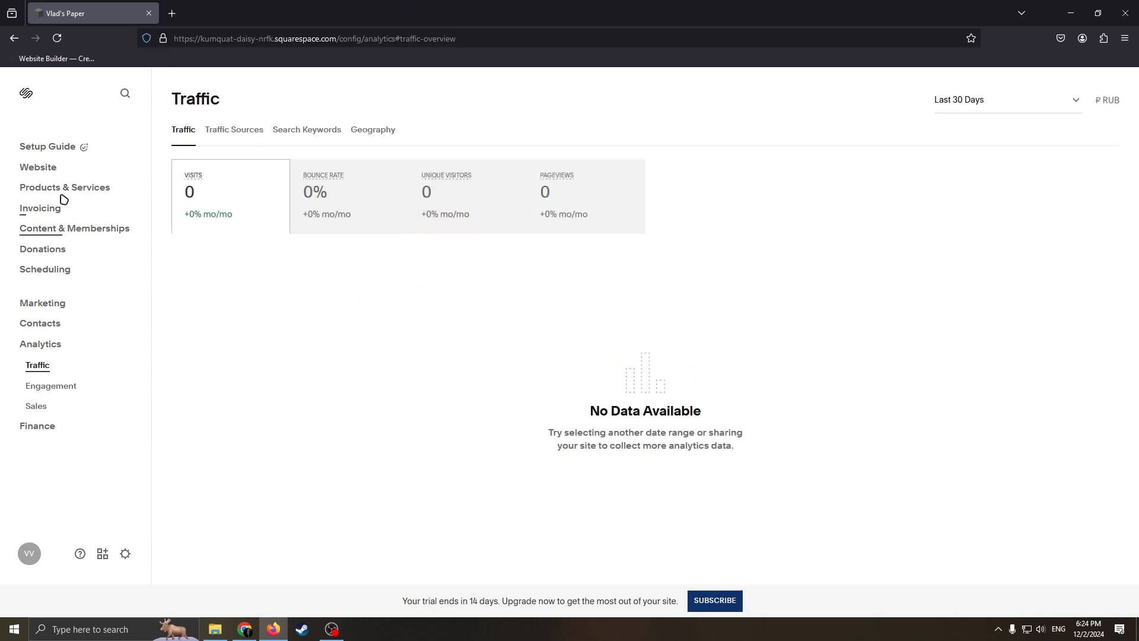
left_click(38, 167)
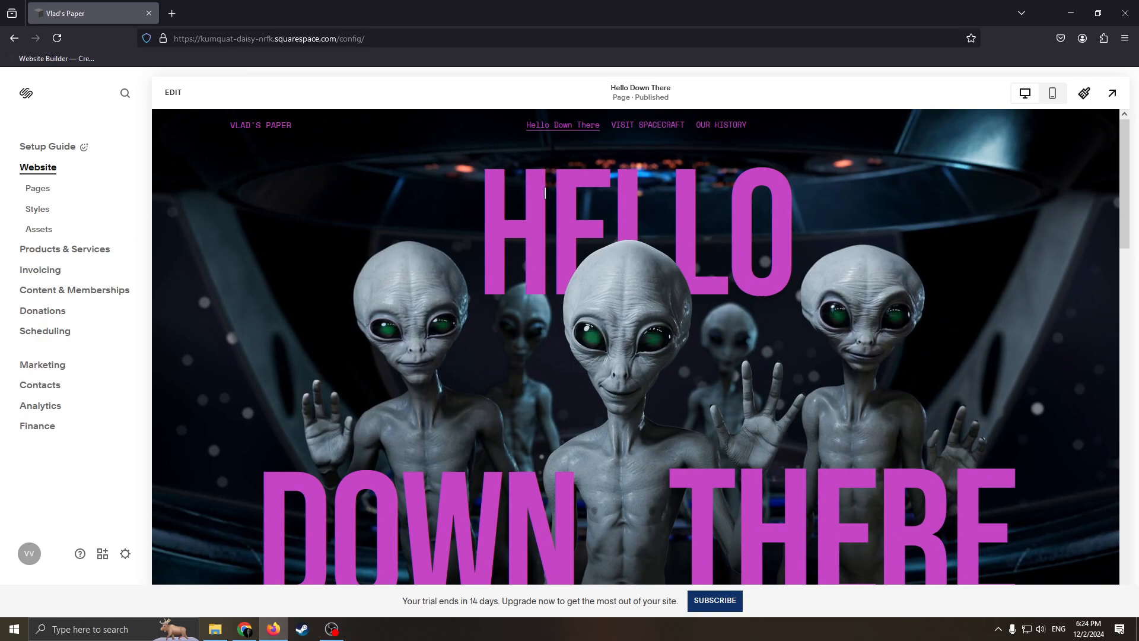
Step: Open the Hello Down There page for editing and delete the central alien image from its first section
left_click(274, 178)
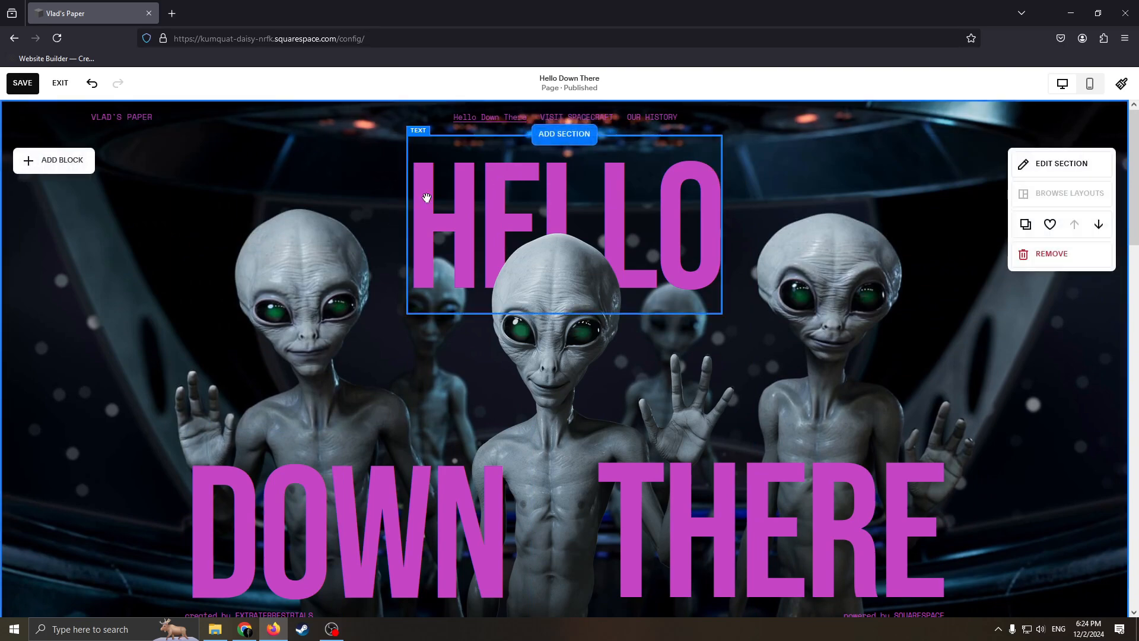
scroll(897, 257, "down", 6)
scroll(892, 325, "up", 5)
scroll(836, 379, "down", 4)
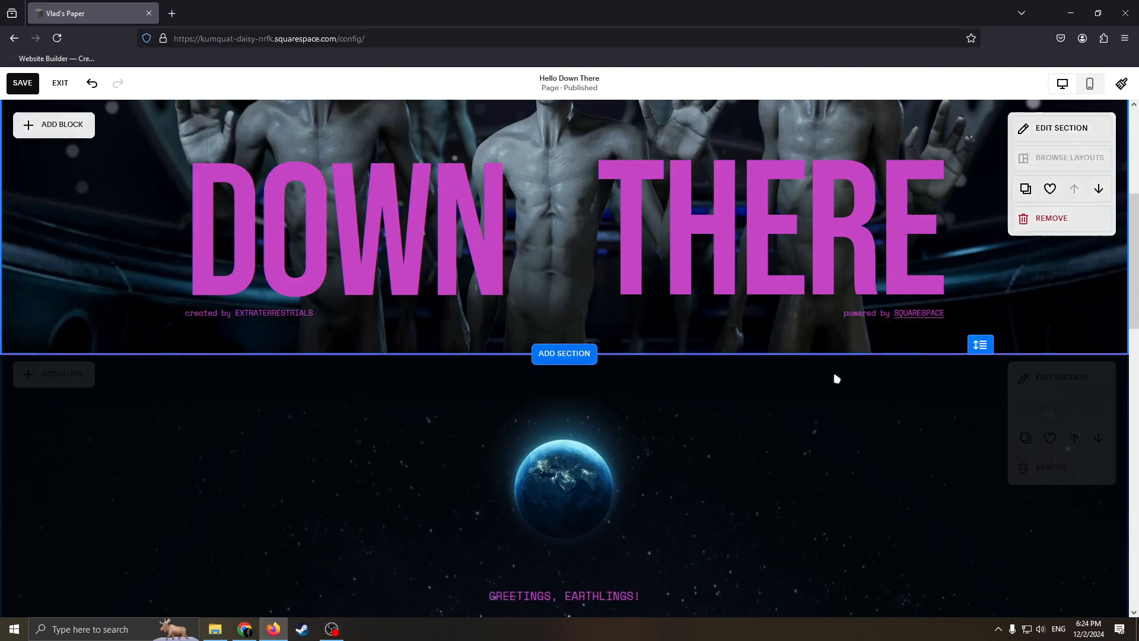
scroll(836, 378, "down", 5)
scroll(766, 424, "up", 10)
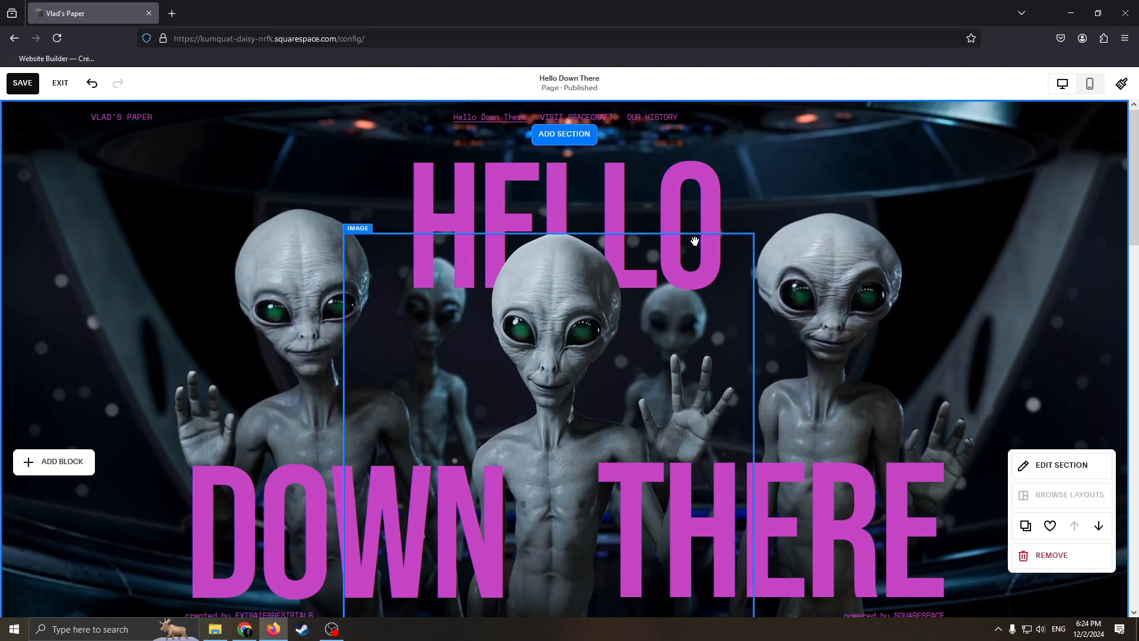
left_click_drag(695, 241, 632, 304)
left_click(551, 209)
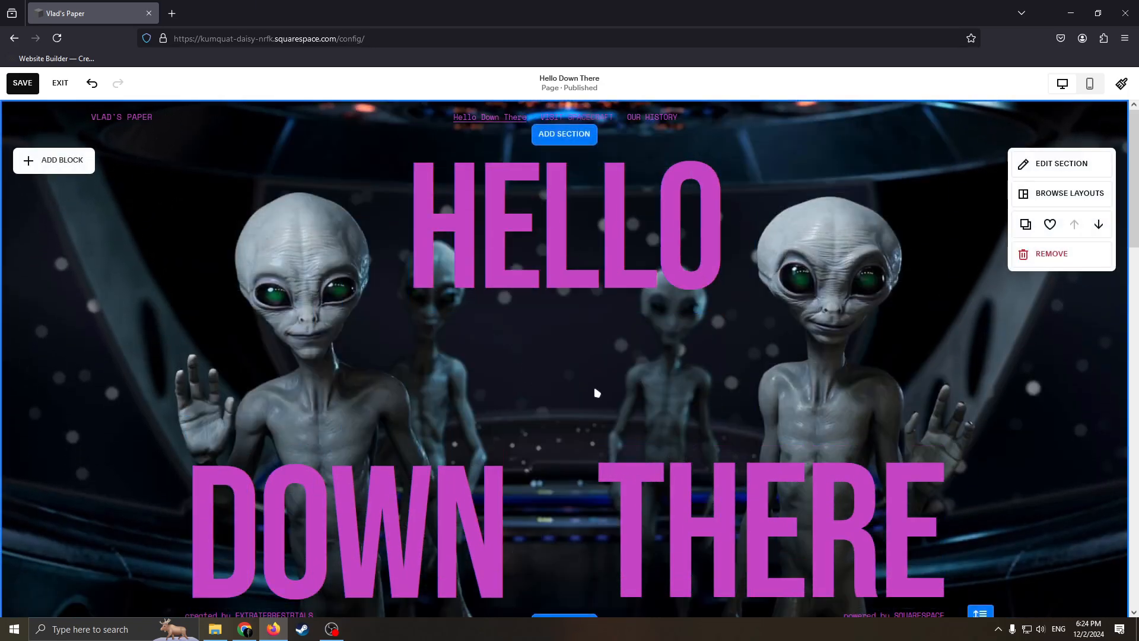
Step: Move the HELLO heading slightly to the left and shrink its text block from the upper-left corner
left_click_drag(595, 389, 455, 297)
double_click(455, 296)
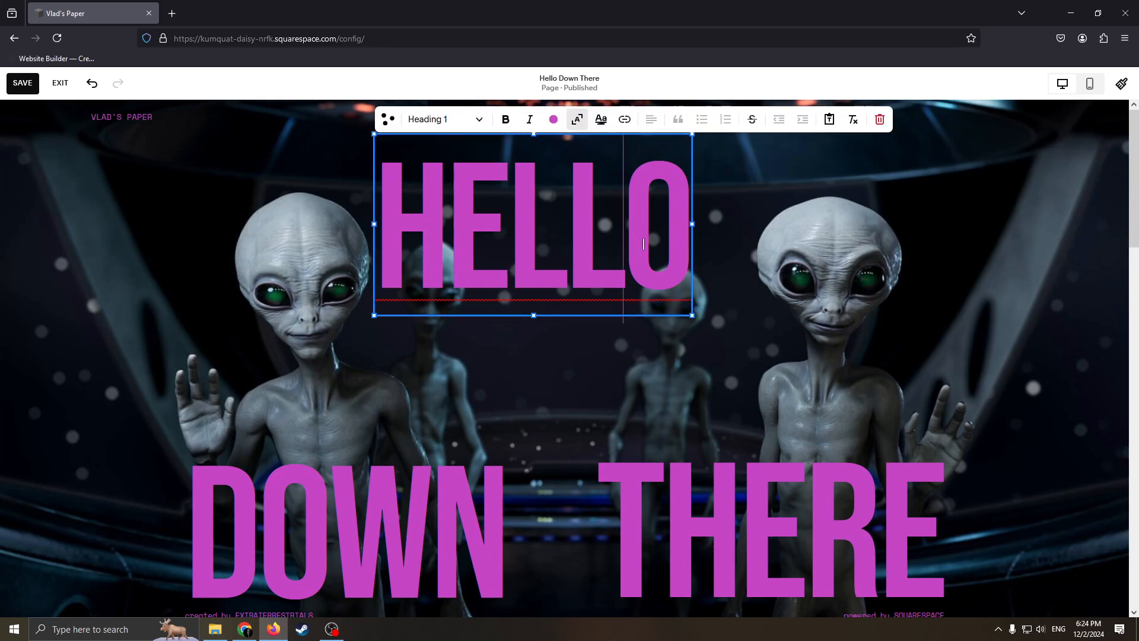
left_click_drag(378, 135, 479, 353)
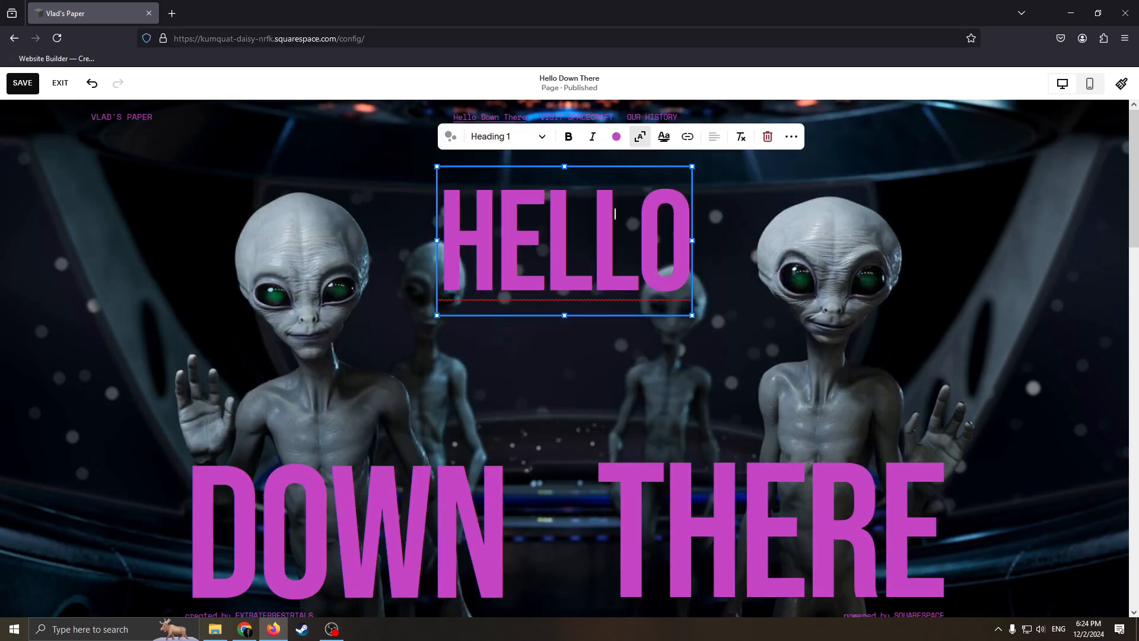
Step: Recolor the whole HELLO heading with the dark navy palette color
left_click(616, 137)
left_click(632, 235)
left_click_drag(674, 261, 462, 264)
left_click(616, 136)
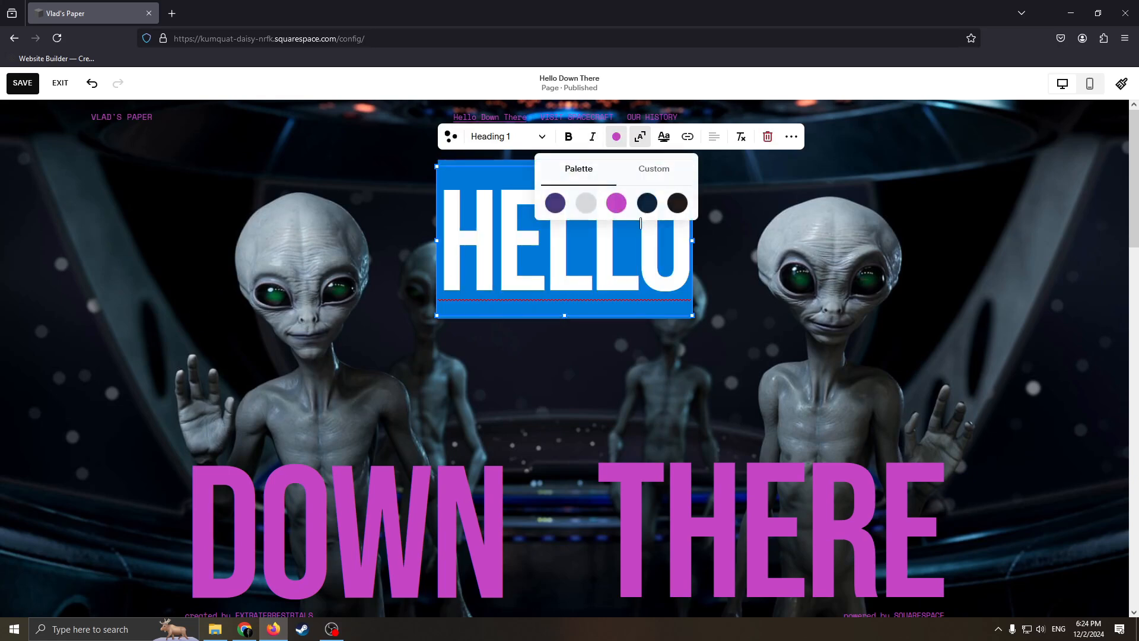
left_click(651, 198)
left_click(797, 286)
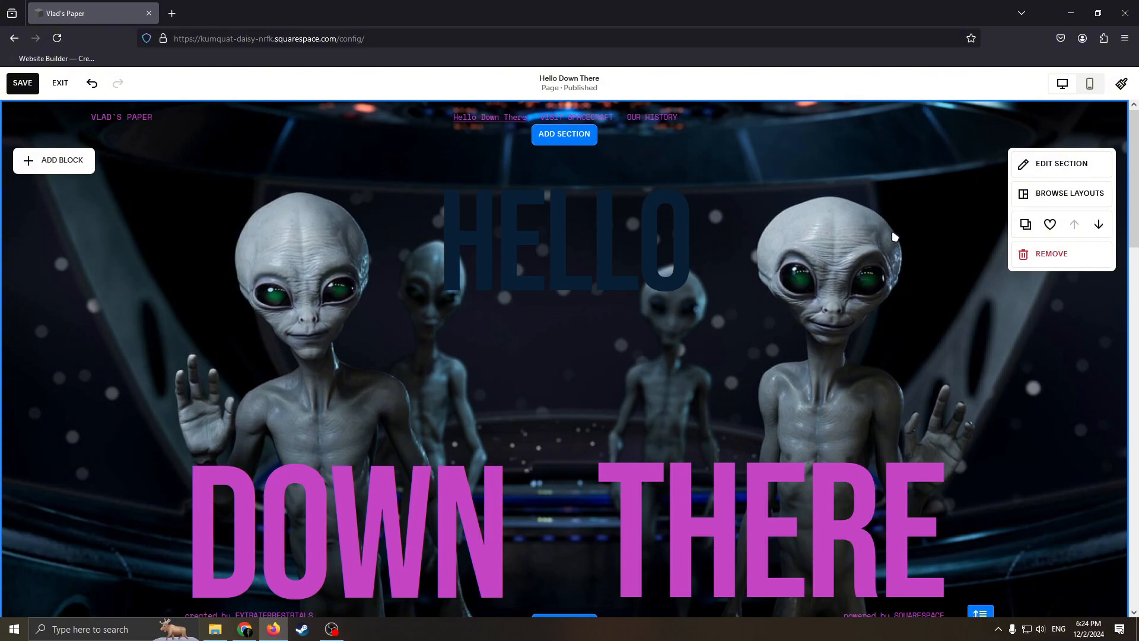
Step: Open the first section's background settings and view the stock images offered as a replacement
left_click(1054, 163)
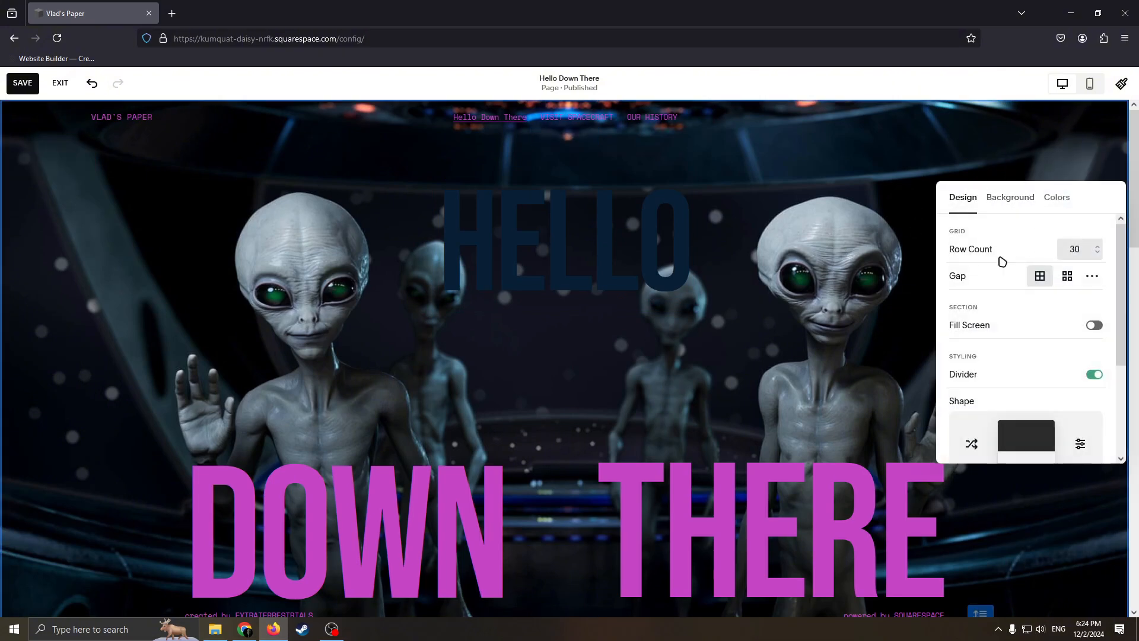
left_click(1010, 198)
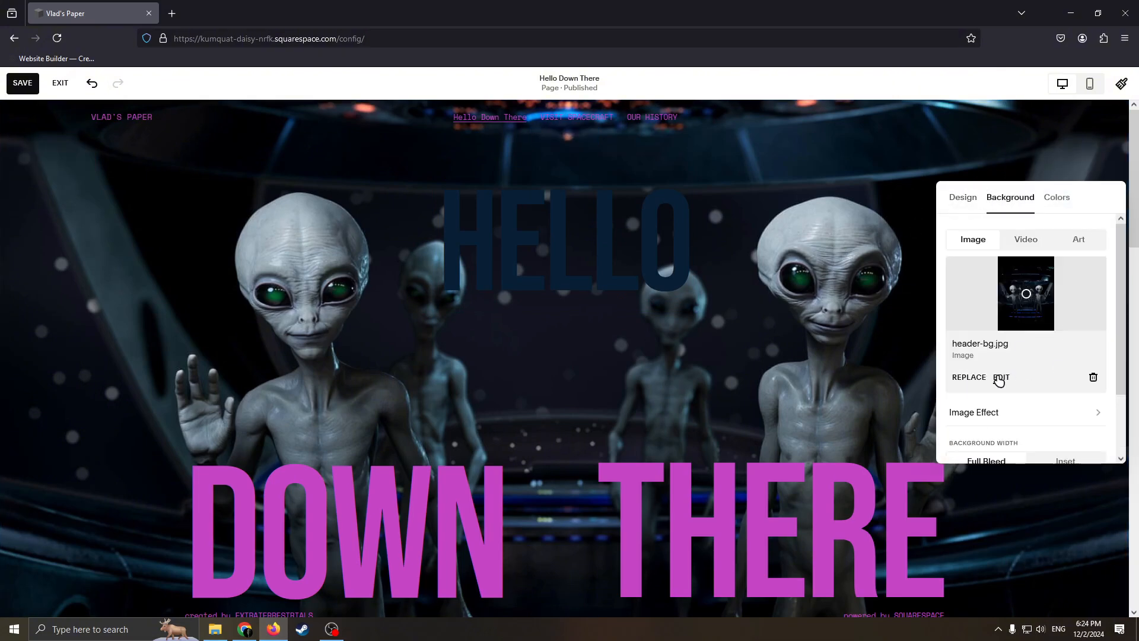
left_click(969, 378)
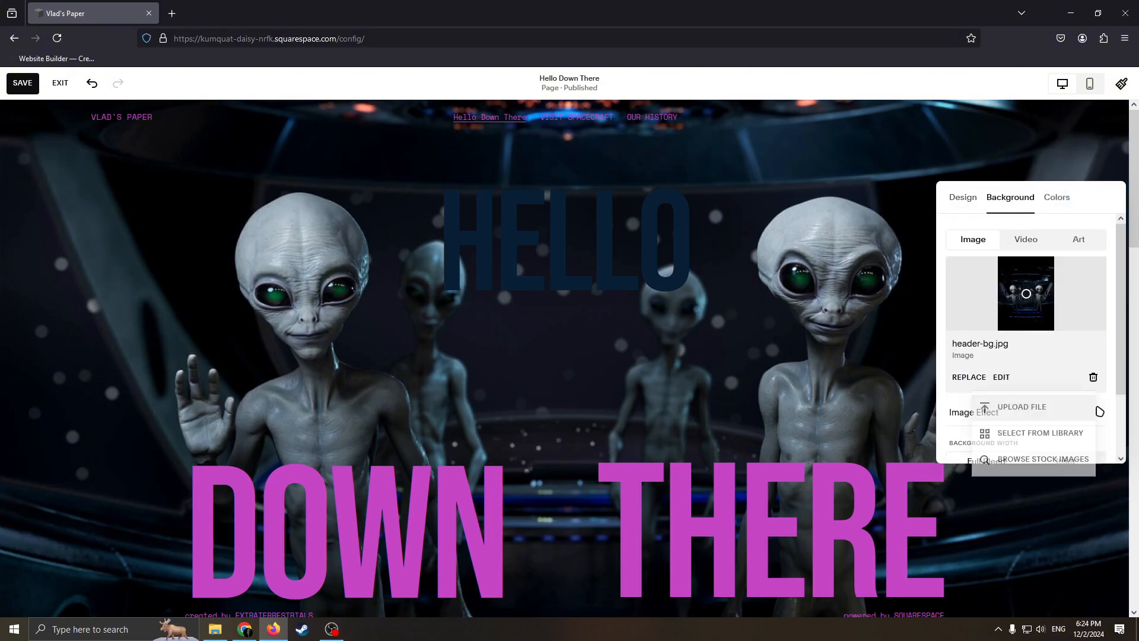
left_click(1028, 459)
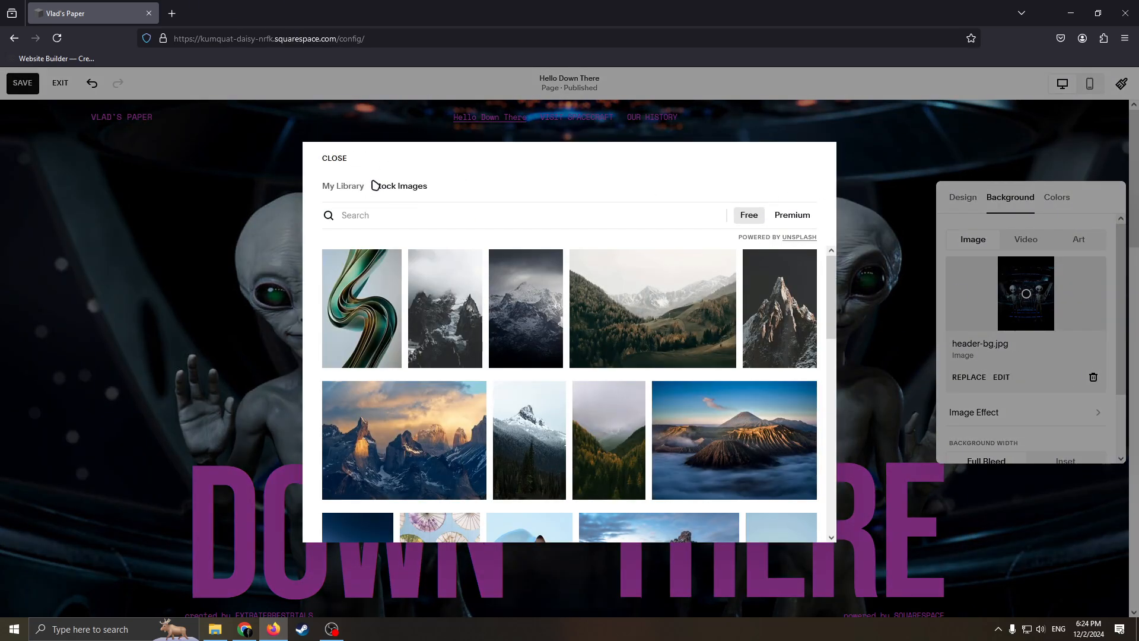
left_click(334, 158)
Step: Replace the first section's background image with the free stock photo of the Roy's Motel Cafe sign
left_click(978, 377)
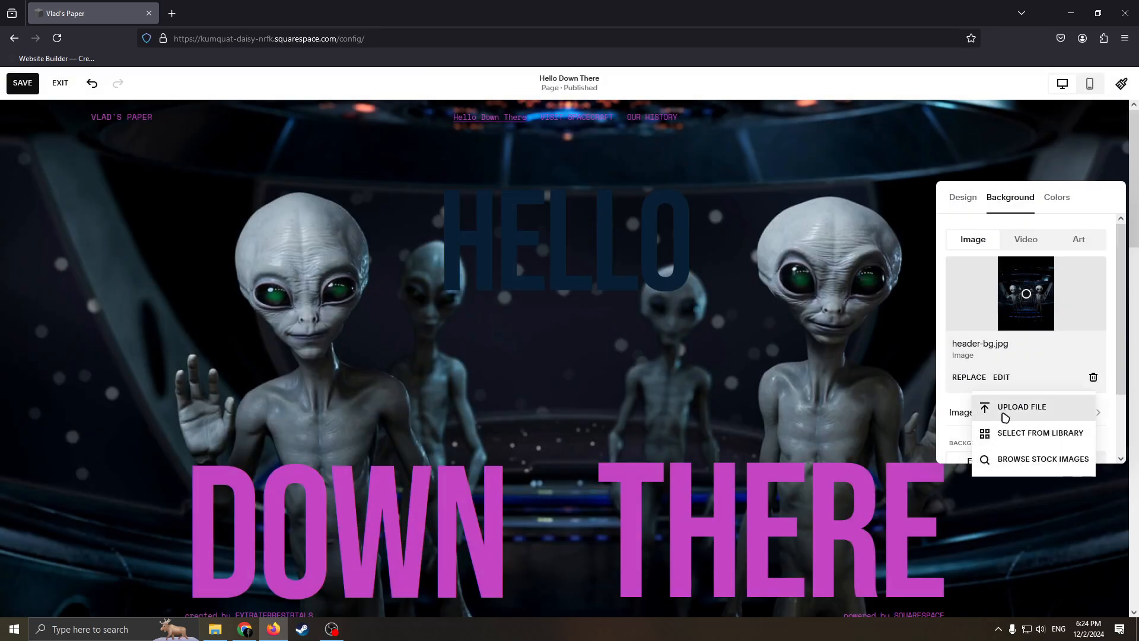
left_click(1030, 466)
scroll(529, 400, "down", 3)
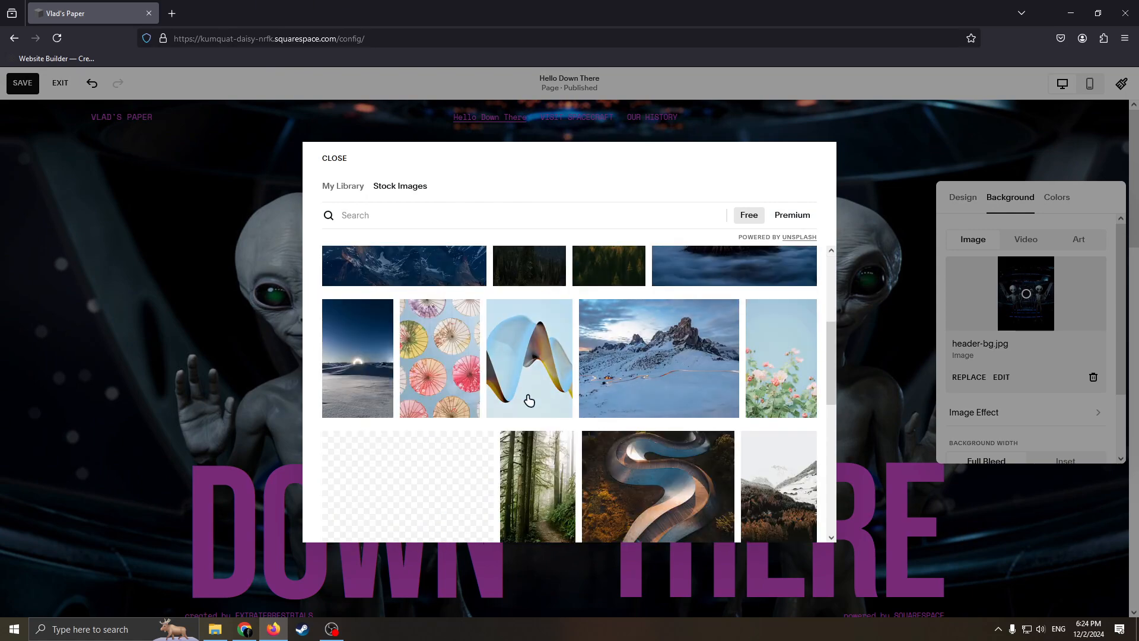
scroll(530, 401, "down", 2)
scroll(553, 376, "up", 2)
scroll(515, 390, "down", 3)
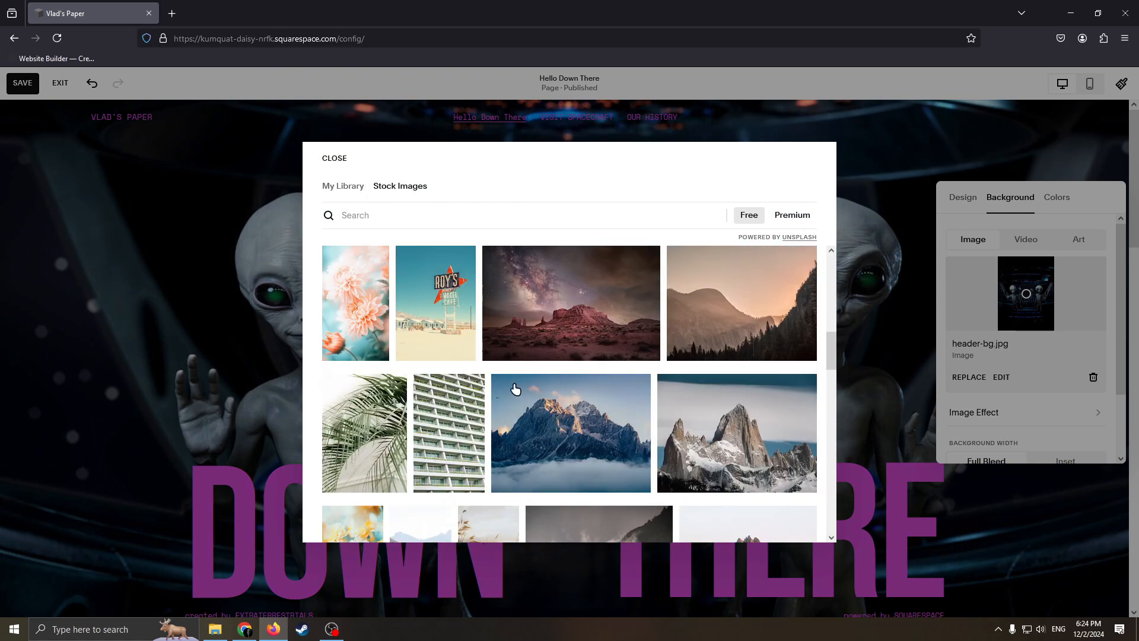
left_click(436, 309)
left_click(414, 482)
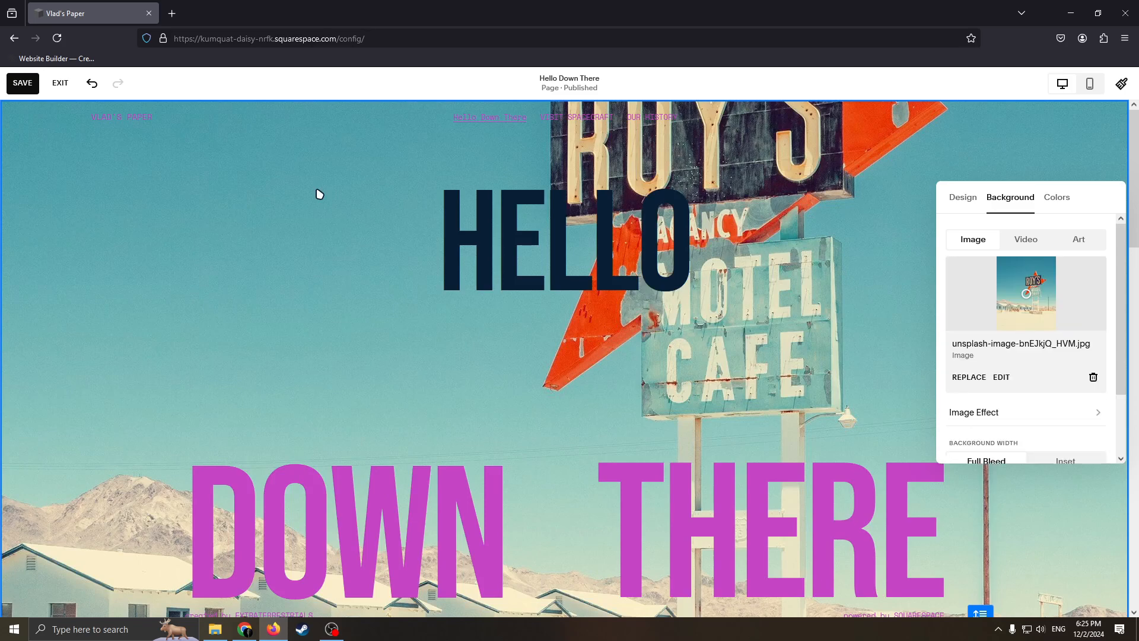
Step: Undo the first section's background image replacement, redoing and undoing it to compare both backgrounds
scroll(560, 305, "down", 5)
scroll(554, 370, "up", 5)
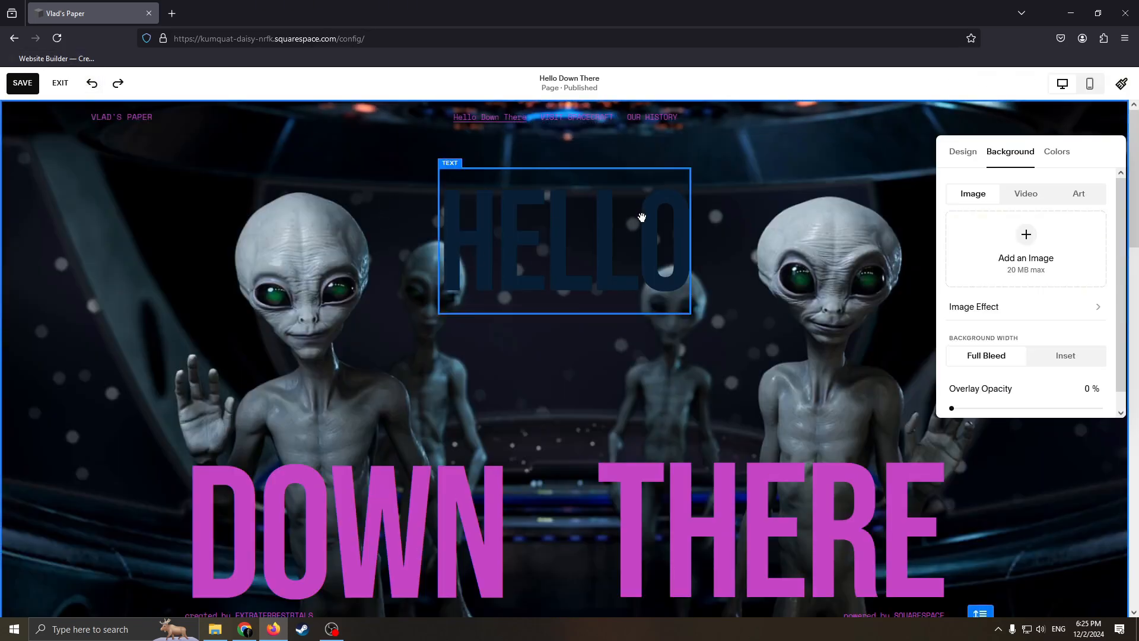
left_click(122, 88)
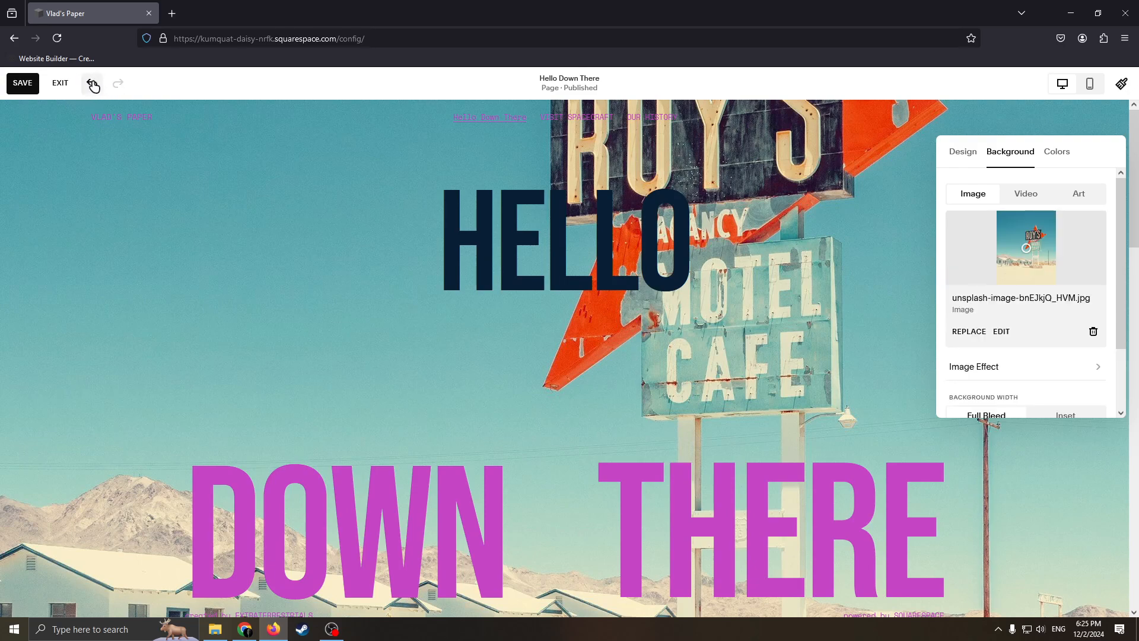
left_click(92, 84)
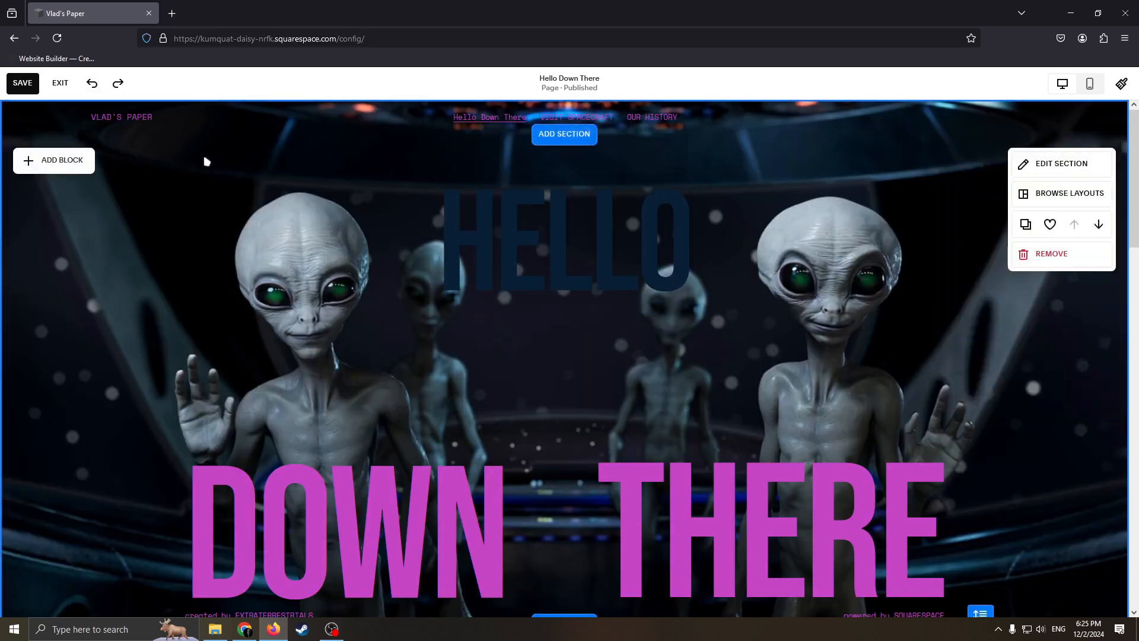
left_click(118, 83)
left_click(92, 83)
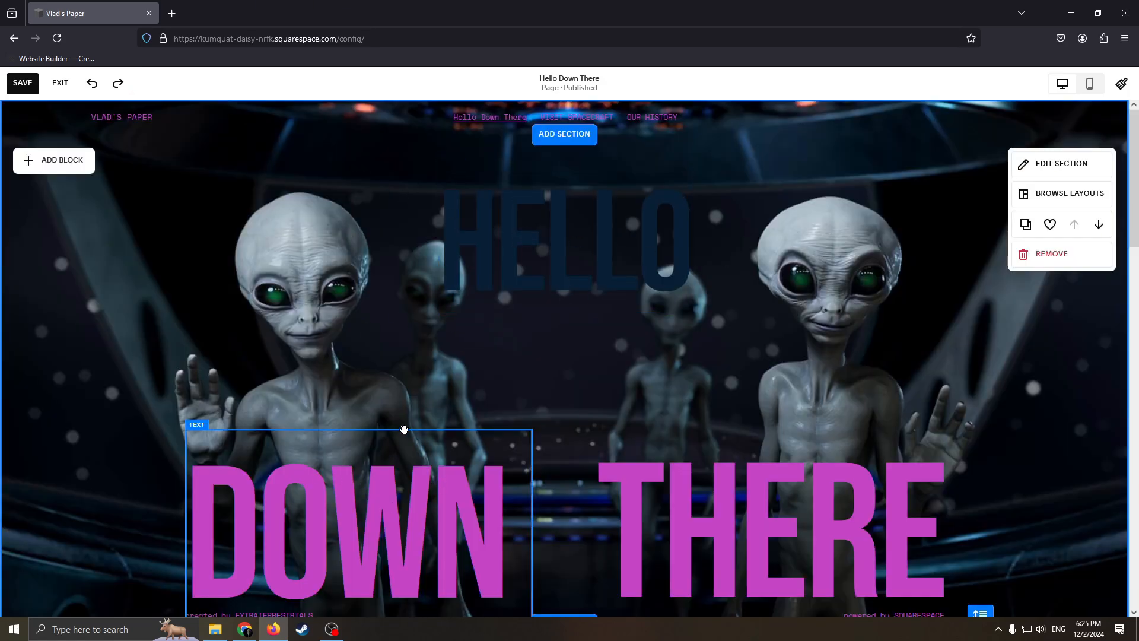
Step: Move the DOWN heading up beside the HELLO heading and replace its text with HELLO GUYS
left_click_drag(404, 430, 435, 264)
left_click(535, 385)
left_click_drag(536, 384, 174, 368)
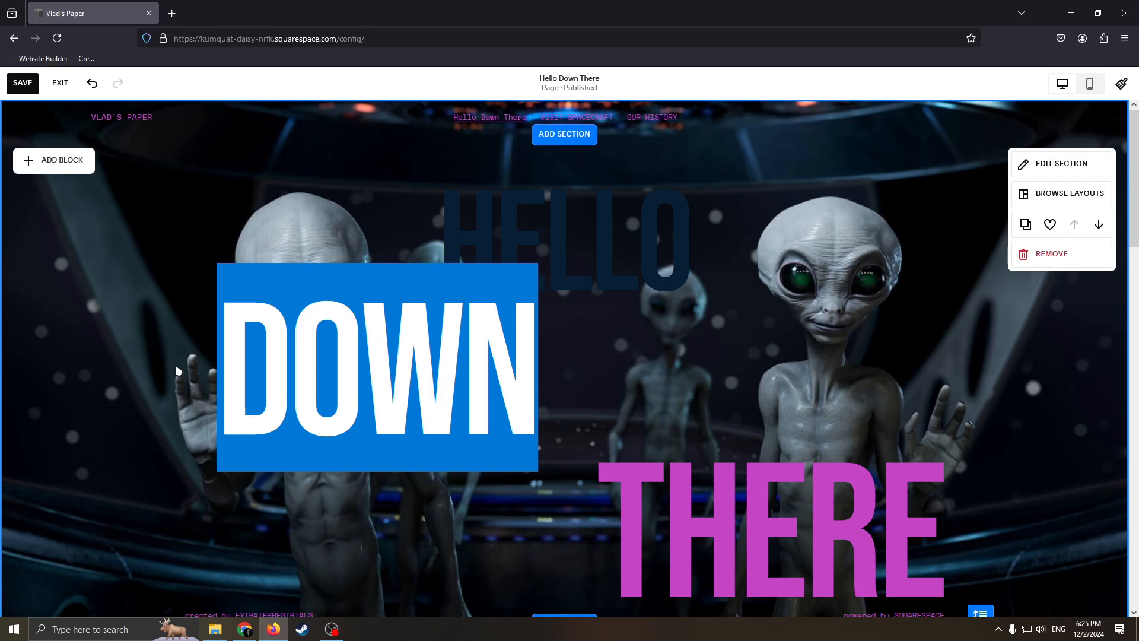
left_click(527, 409)
left_click_drag(527, 408, 292, 390)
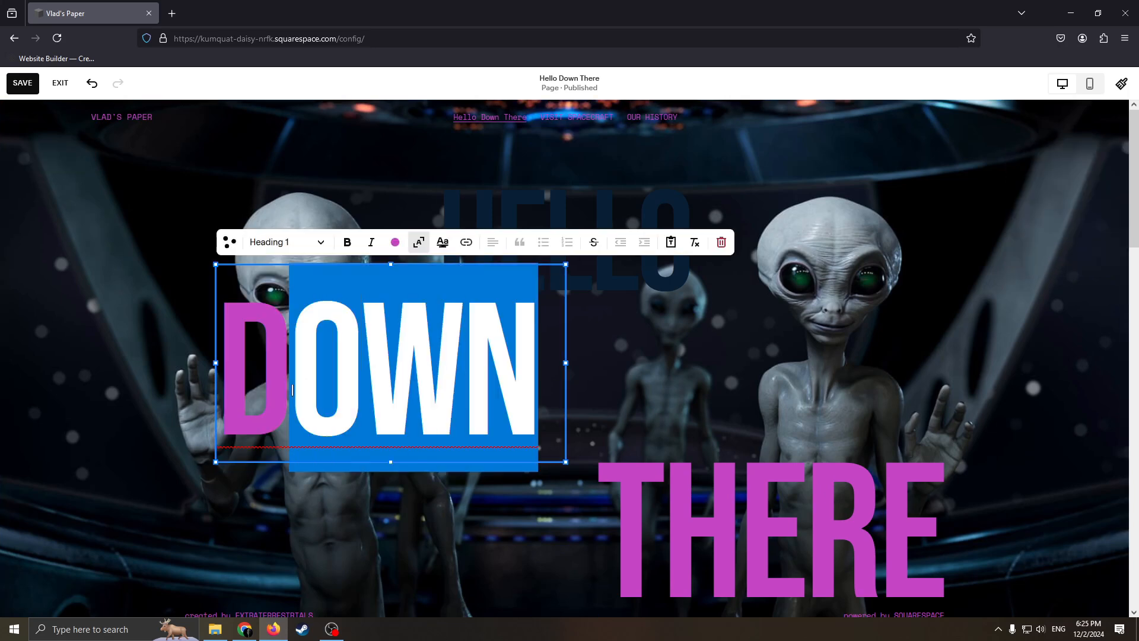
key("BackSpace")
key("BackSpace")
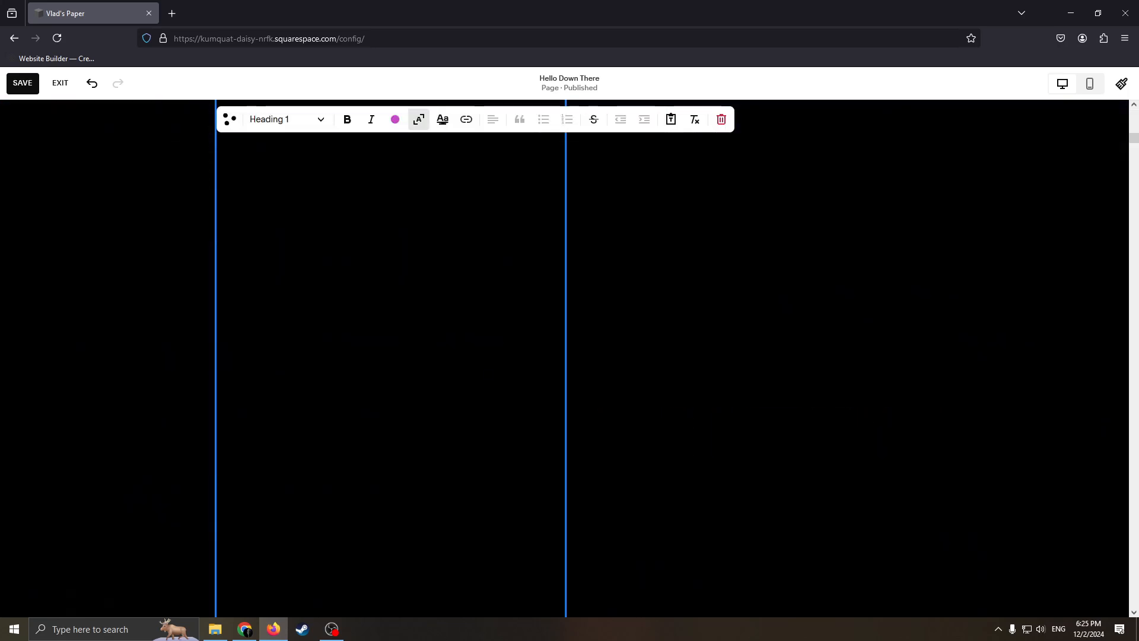
type("BD(DB")
key("BackSpace")
key("BackSpace")
key("BackSpace")
key("BackSpace")
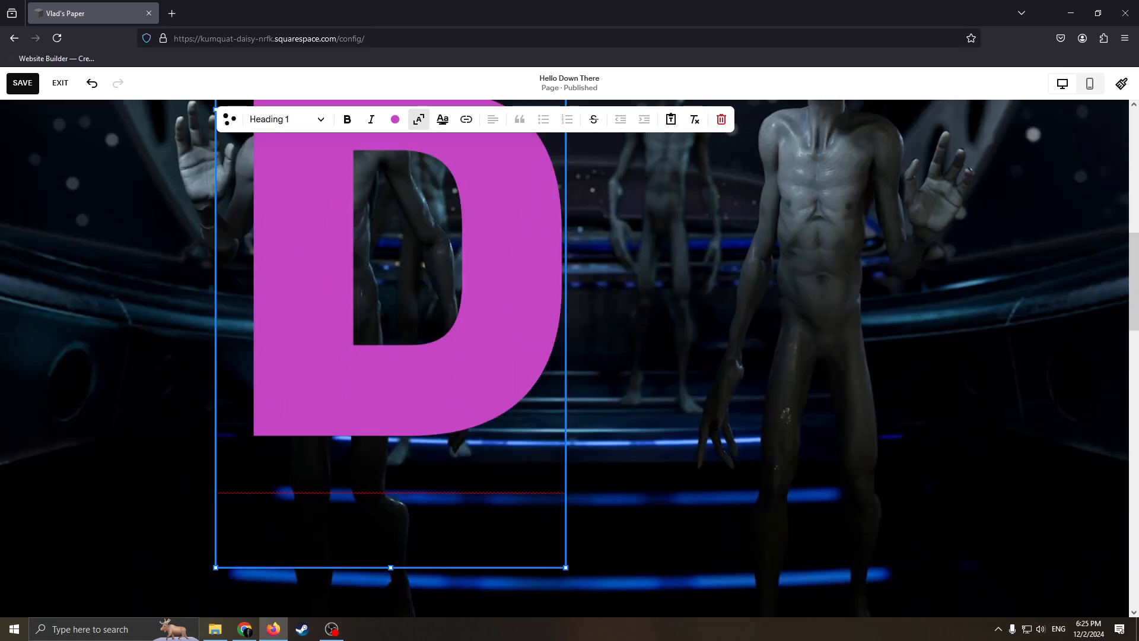
key("BackSpace")
type("HELLO GUYS")
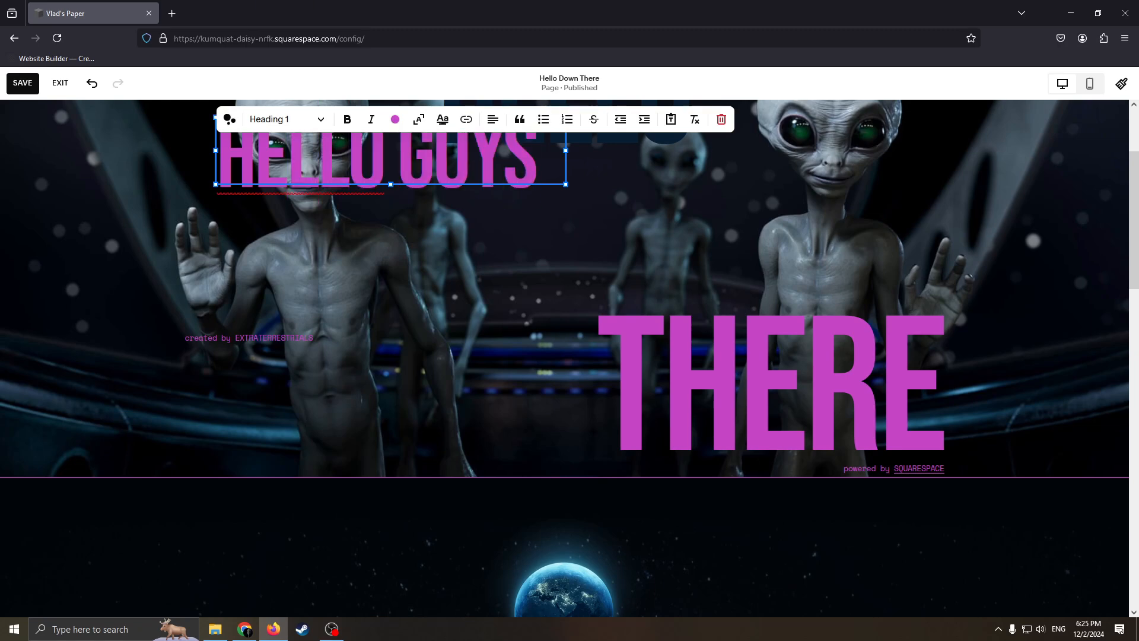
Step: Enlarge the HELLO GUYS text block from its lower-right corner and enable its background fill
left_click(389, 275)
left_click(491, 168)
left_click_drag(566, 184, 595, 378)
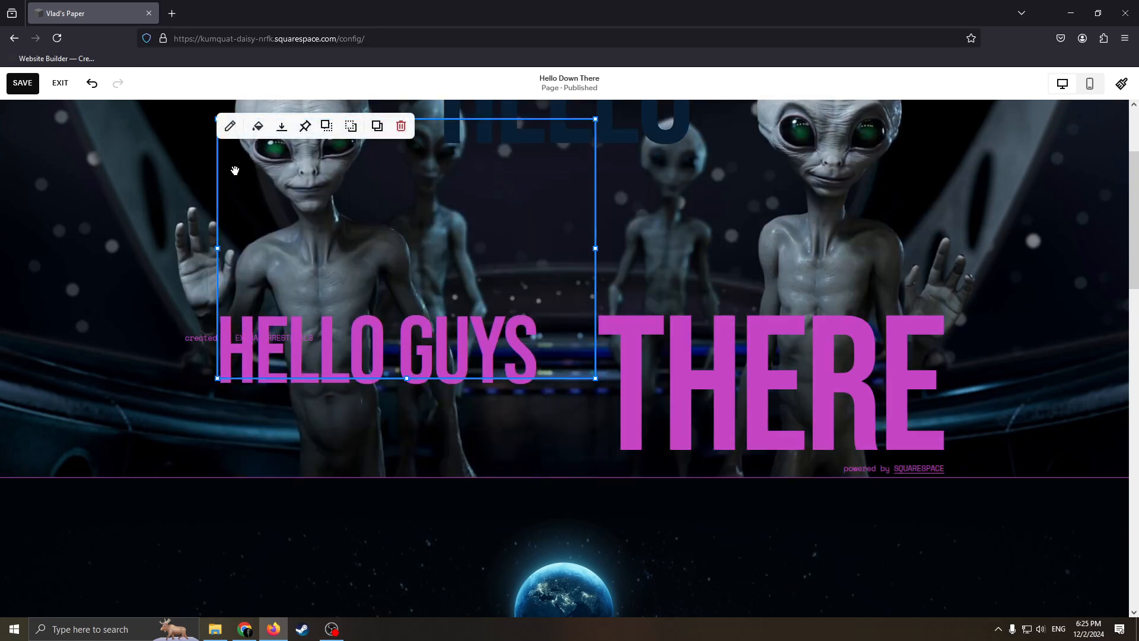
left_click(258, 128)
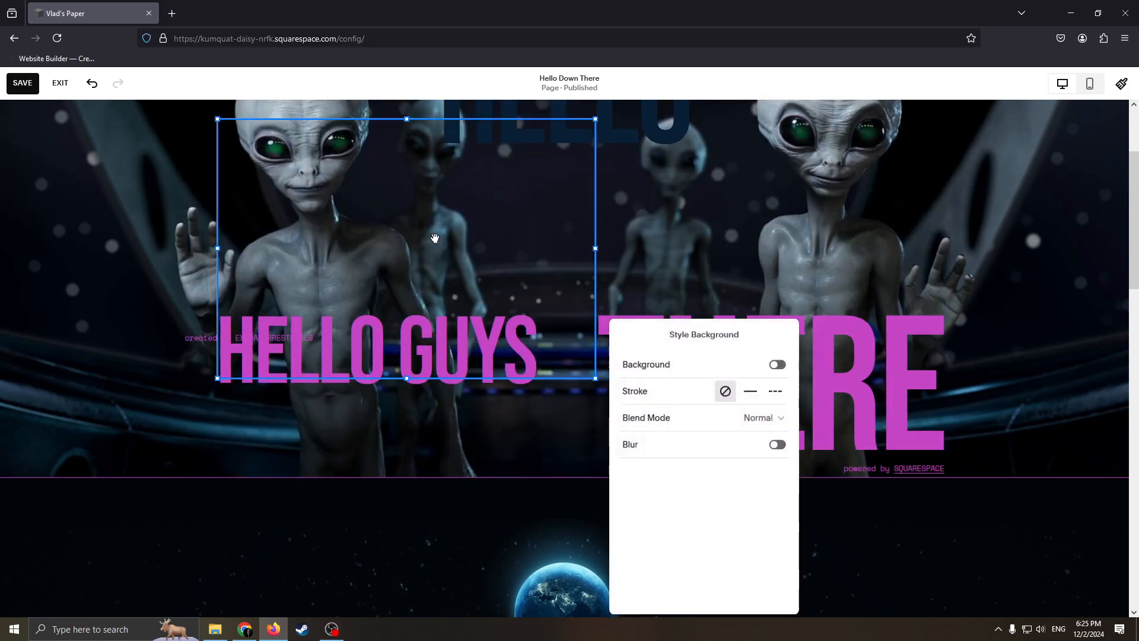
left_click(776, 364)
Step: Shrink the HELLO GUYS block and place it over the left-hand alien's torso, below the HELLO heading
left_click_drag(468, 208, 672, 290)
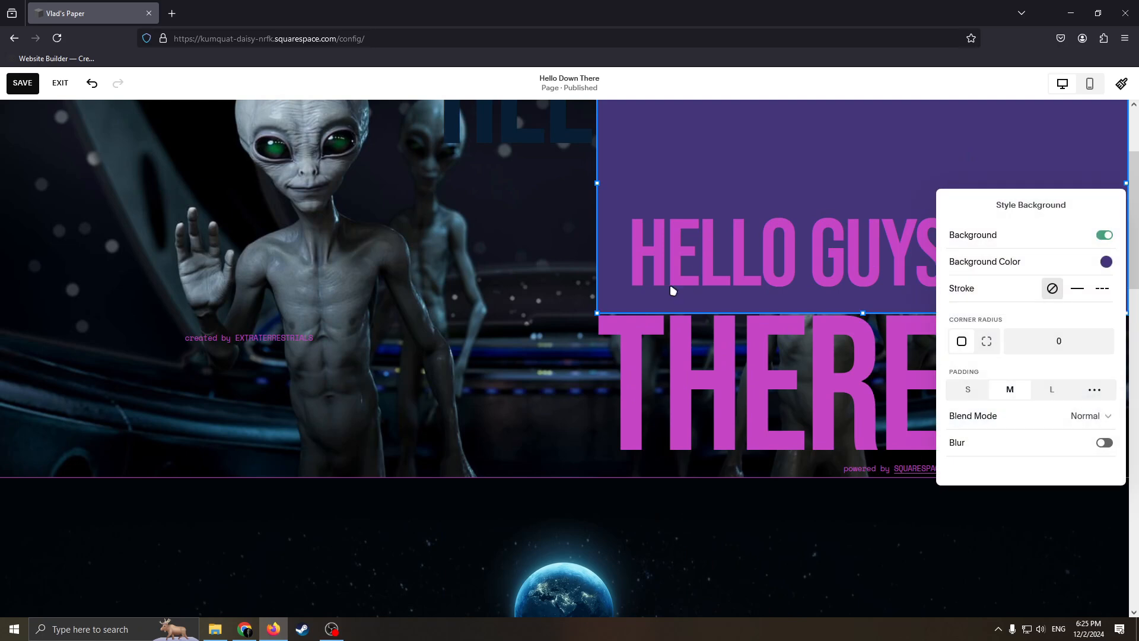
left_click_drag(596, 308, 675, 197)
left_click_drag(788, 169, 674, 215)
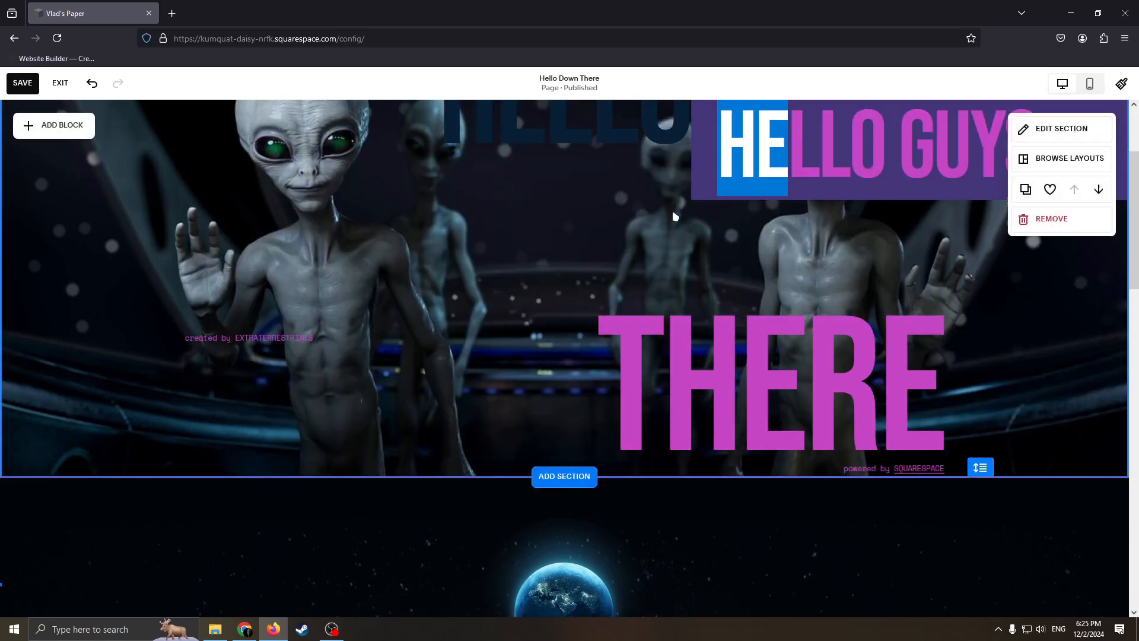
scroll(837, 202, "up", 3)
left_click_drag(828, 202, 415, 247)
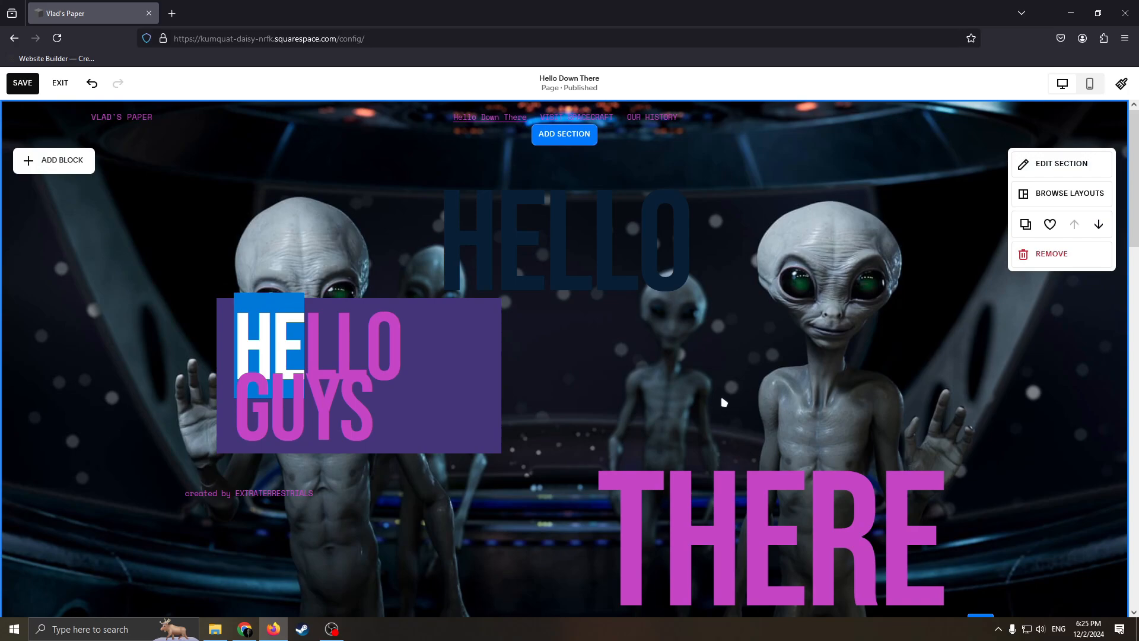
Step: Remove the section containing the FAQs from the page and confirm its removal
scroll(623, 348, "down", 5)
scroll(607, 363, "up", 5)
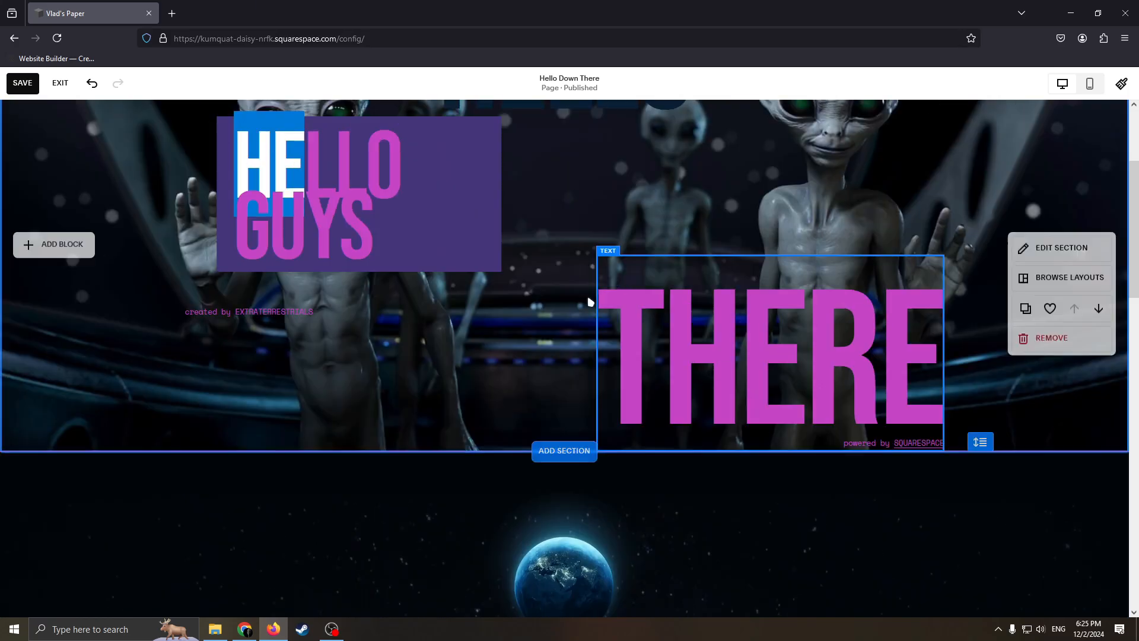
scroll(880, 325, "down", 11)
scroll(768, 394, "up", 6)
scroll(771, 309, "down", 10)
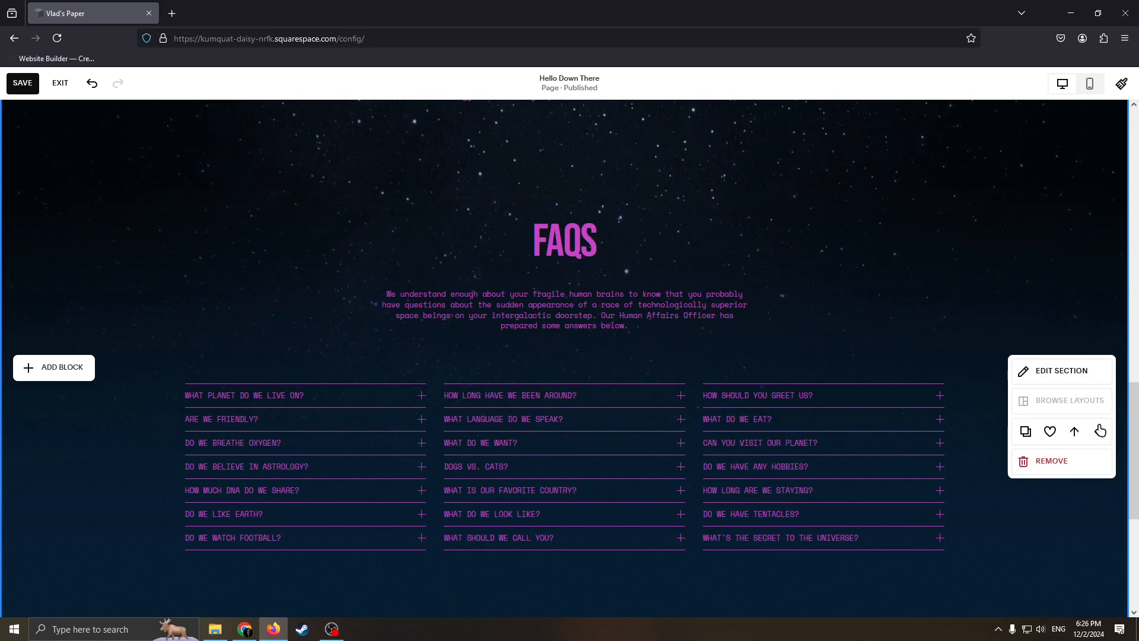
left_click(1047, 461)
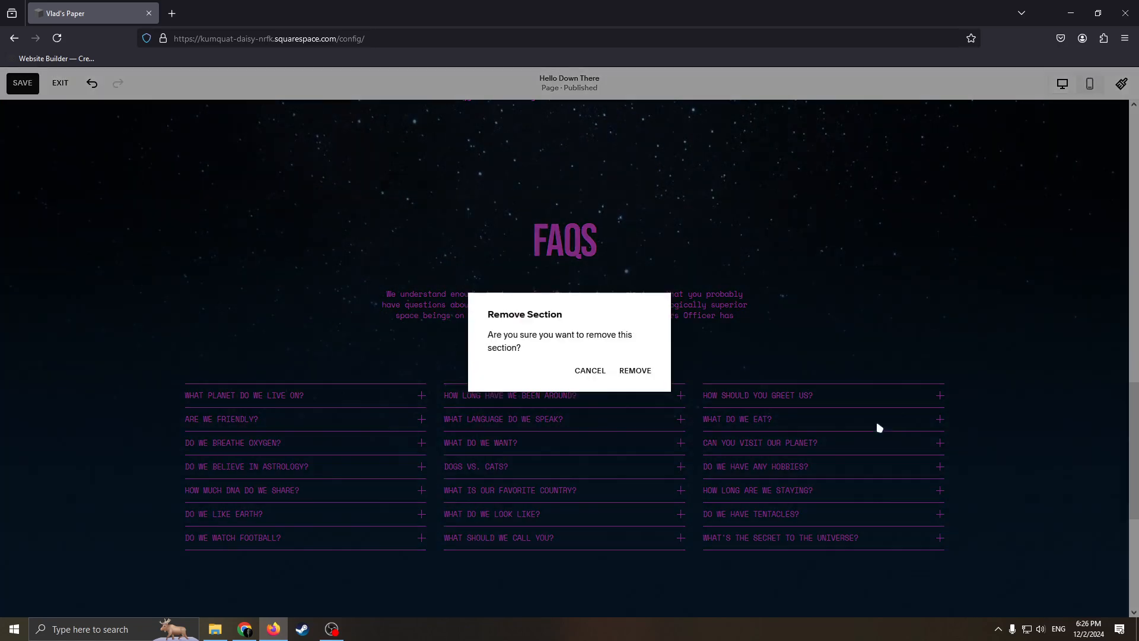
left_click(641, 374)
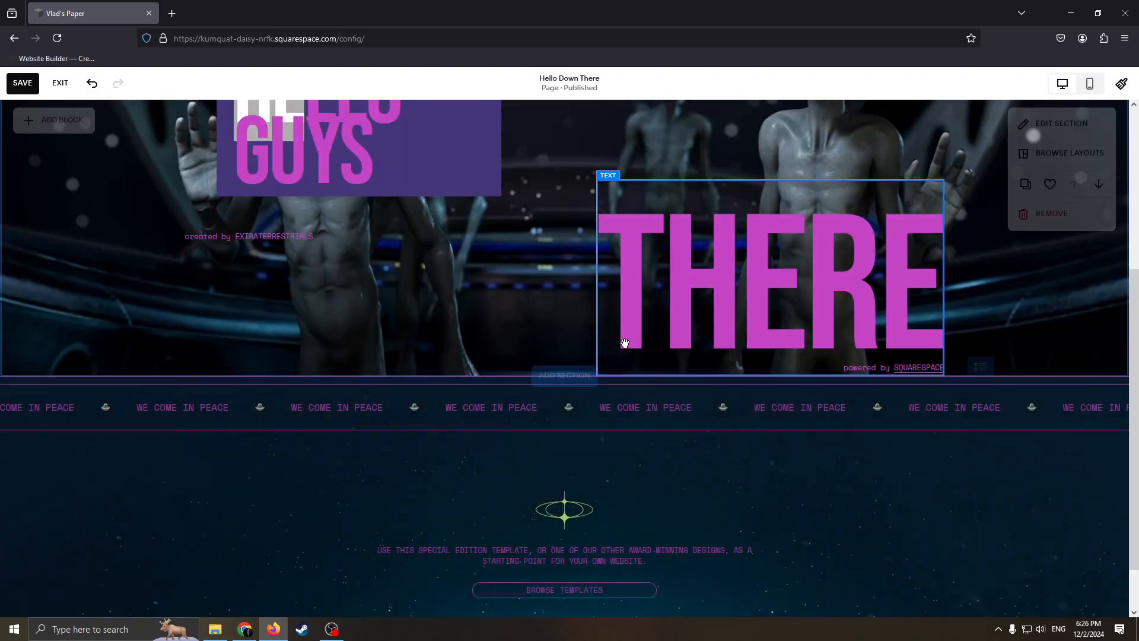
Step: Browse the section layout categories, including Products and Testimonials, and add a blank section below the first section
left_click(561, 377)
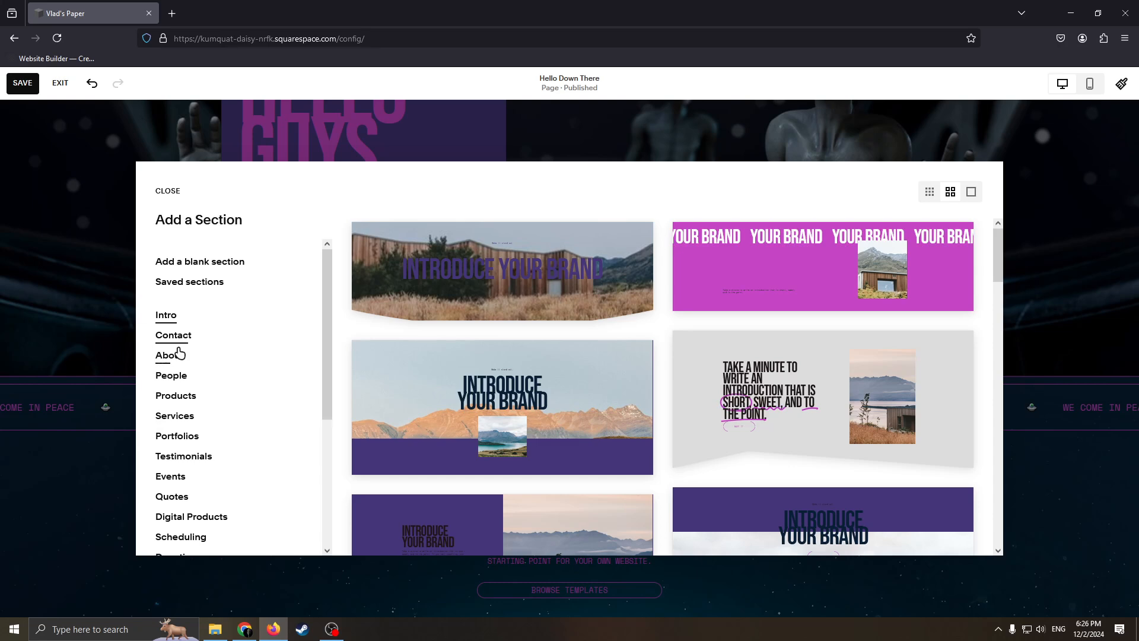
left_click(193, 361)
left_click(183, 382)
left_click(178, 395)
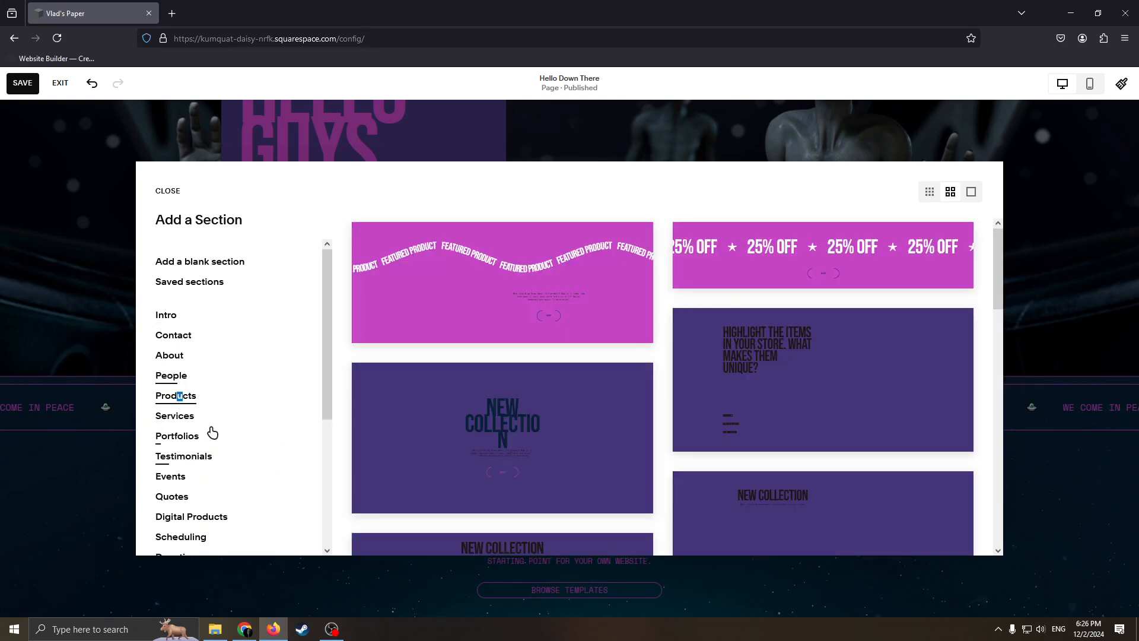
left_click(205, 420)
left_click(241, 454)
scroll(293, 419, "down", 4)
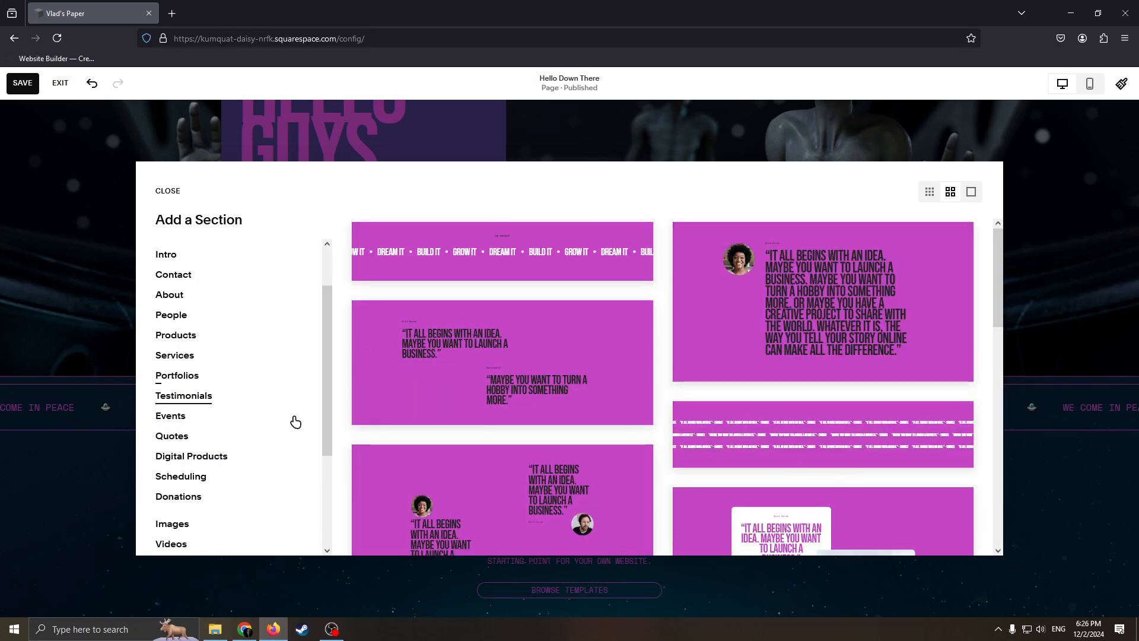
scroll(191, 321, "up", 4)
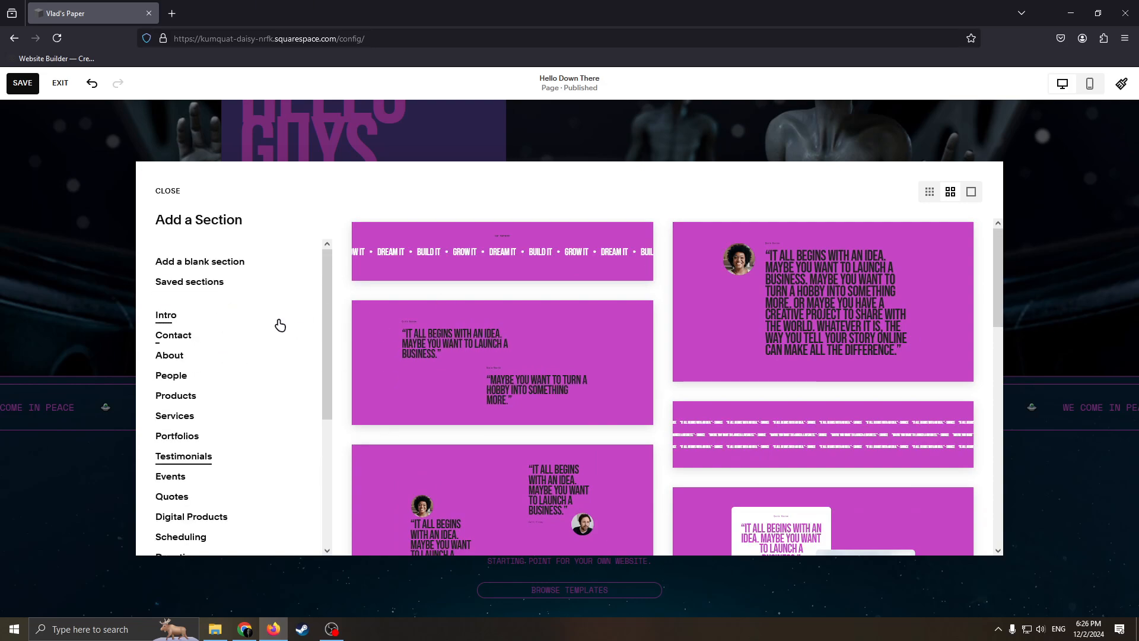
left_click(229, 270)
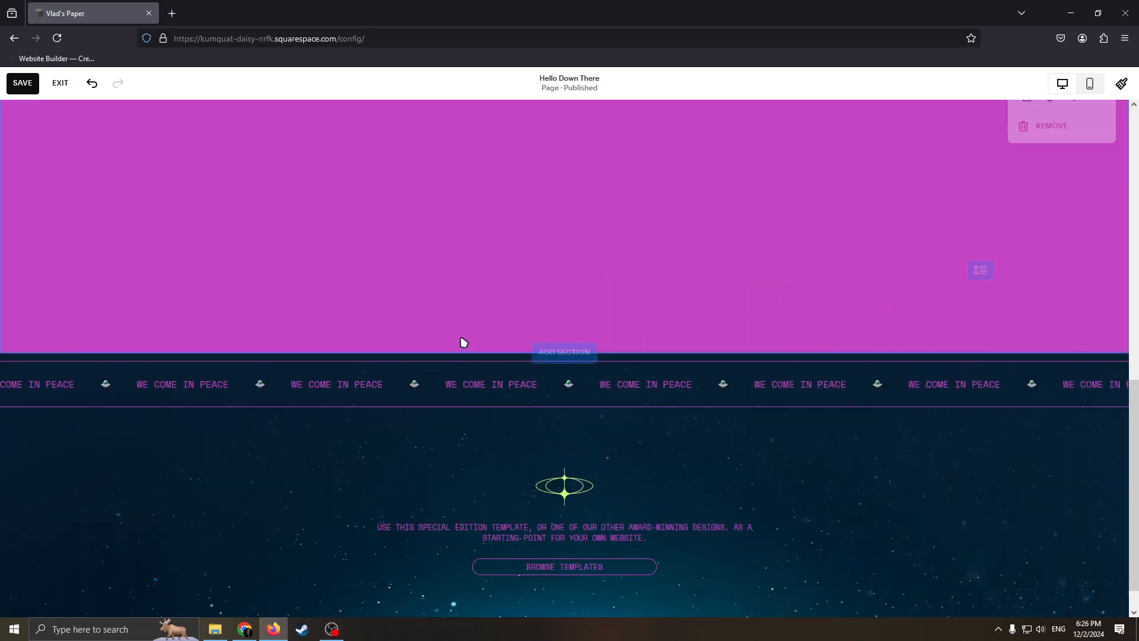
Step: Increase the height of the new blank section by extending it downward
scroll(470, 272, "down", 5)
scroll(658, 348, "up", 4)
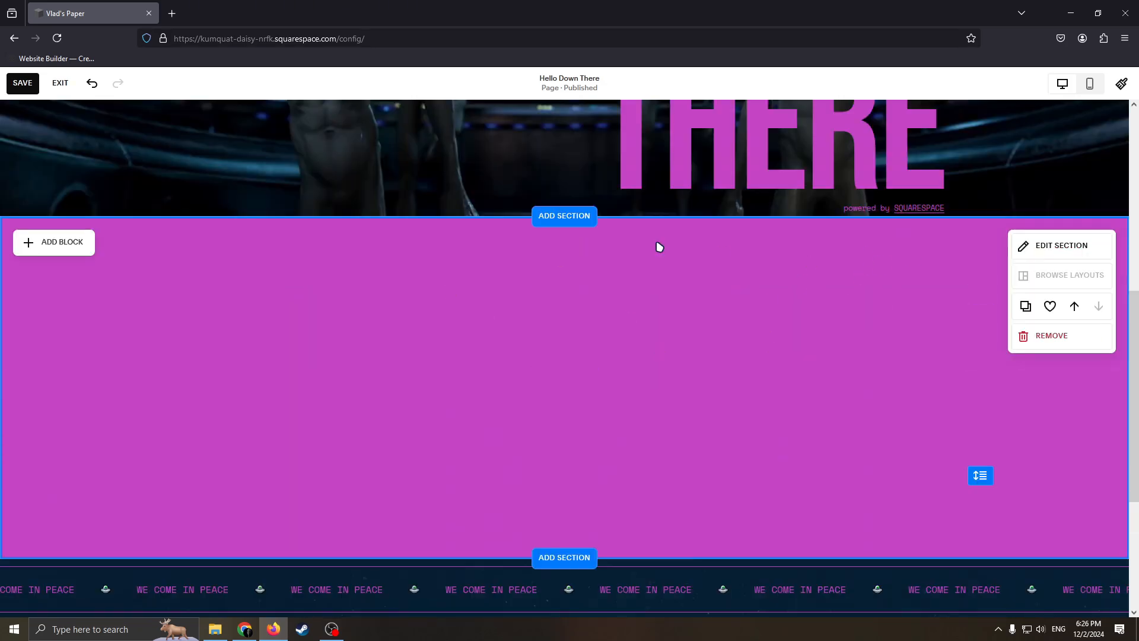
scroll(407, 255, "down", 5)
scroll(204, 300, "up", 7)
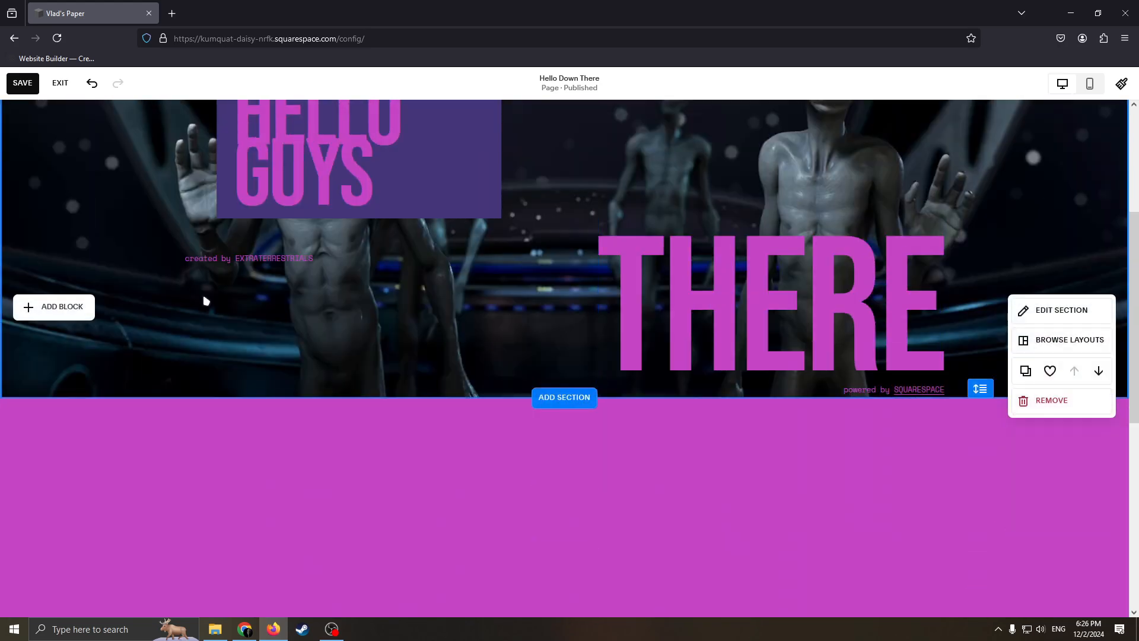
scroll(89, 257, "down", 4)
scroll(411, 292, "down", 2)
scroll(887, 427, "up", 3)
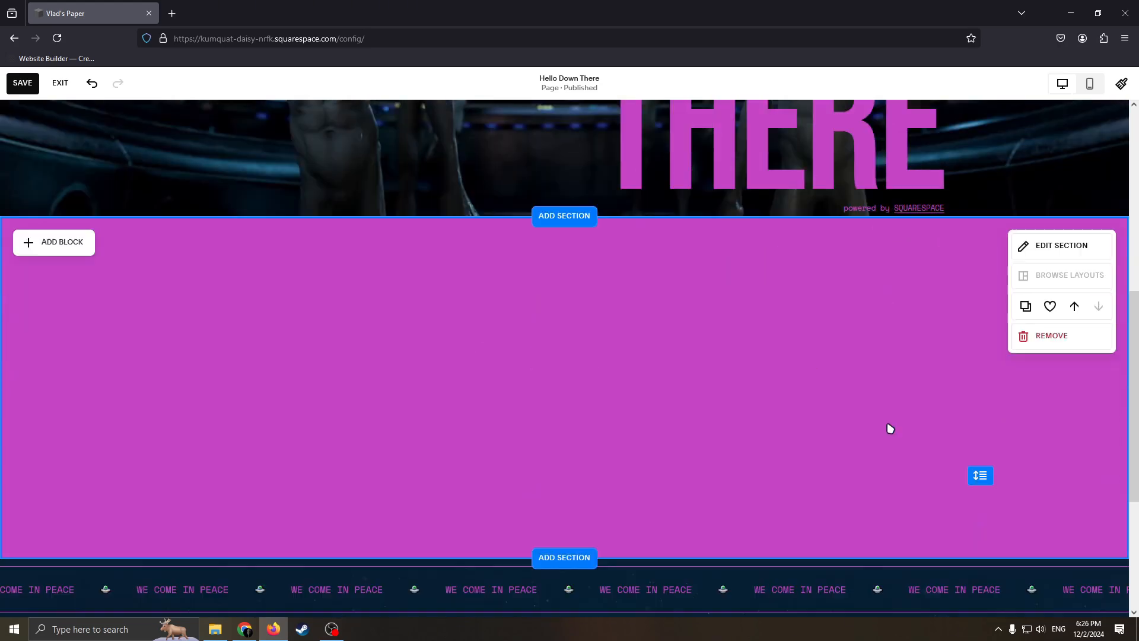
scroll(992, 372, "down", 2)
left_click_drag(984, 357, 988, 572)
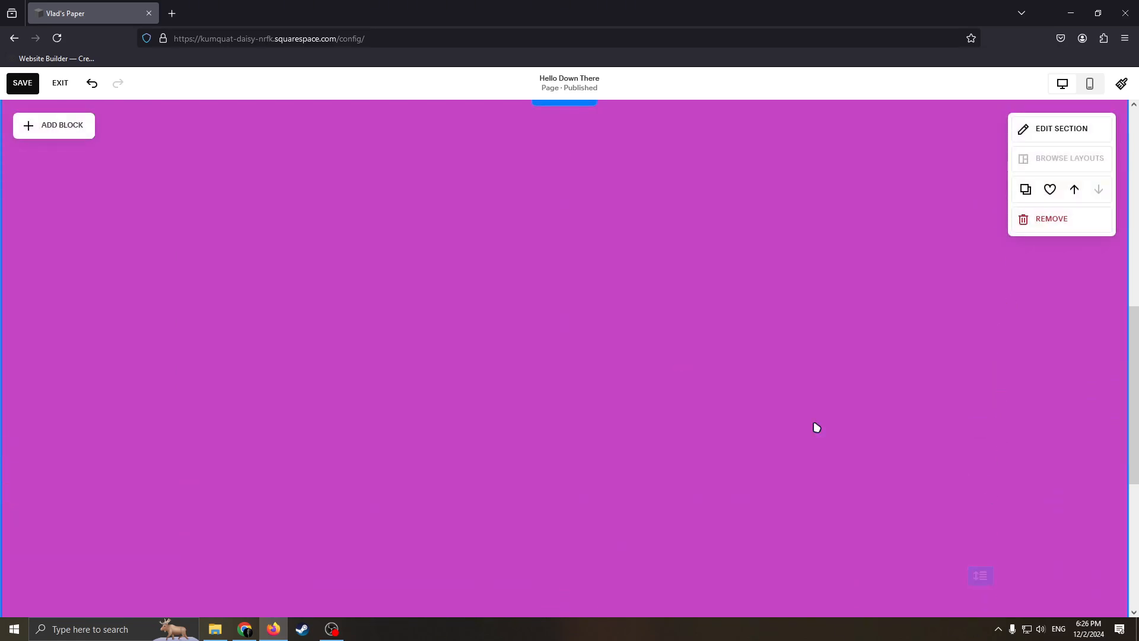
Step: Add a text block to the blank section and enlarge it from its lower-right corner to just past mid-page
scroll(815, 427, "up", 6)
scroll(189, 416, "down", 4)
scroll(158, 267, "down", 2)
left_click(19, 131)
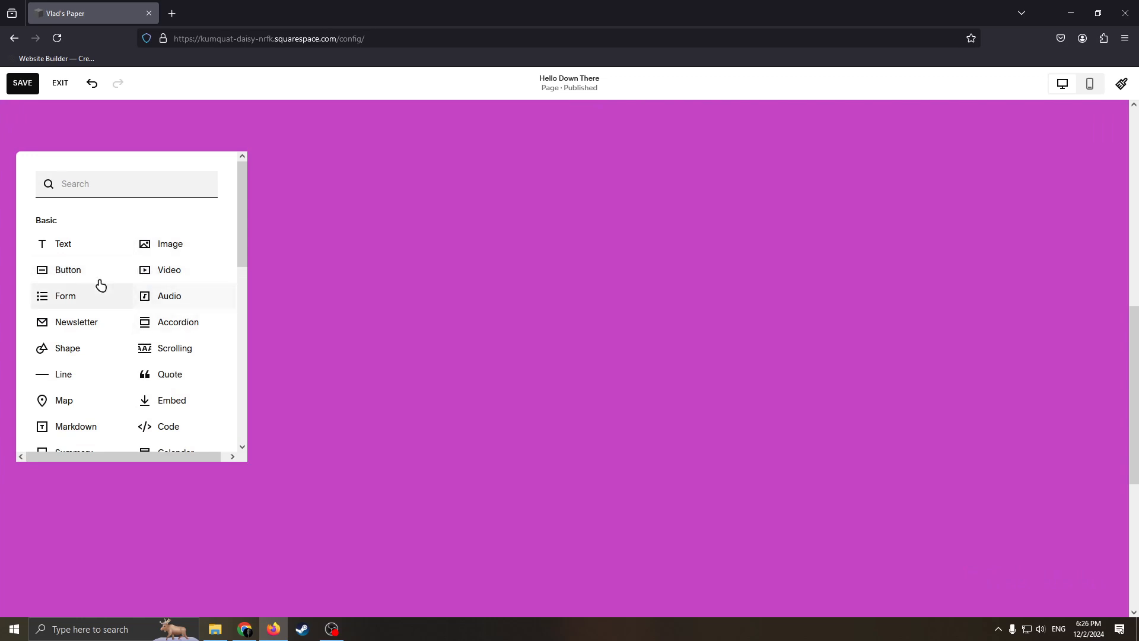
scroll(71, 268, "down", 10)
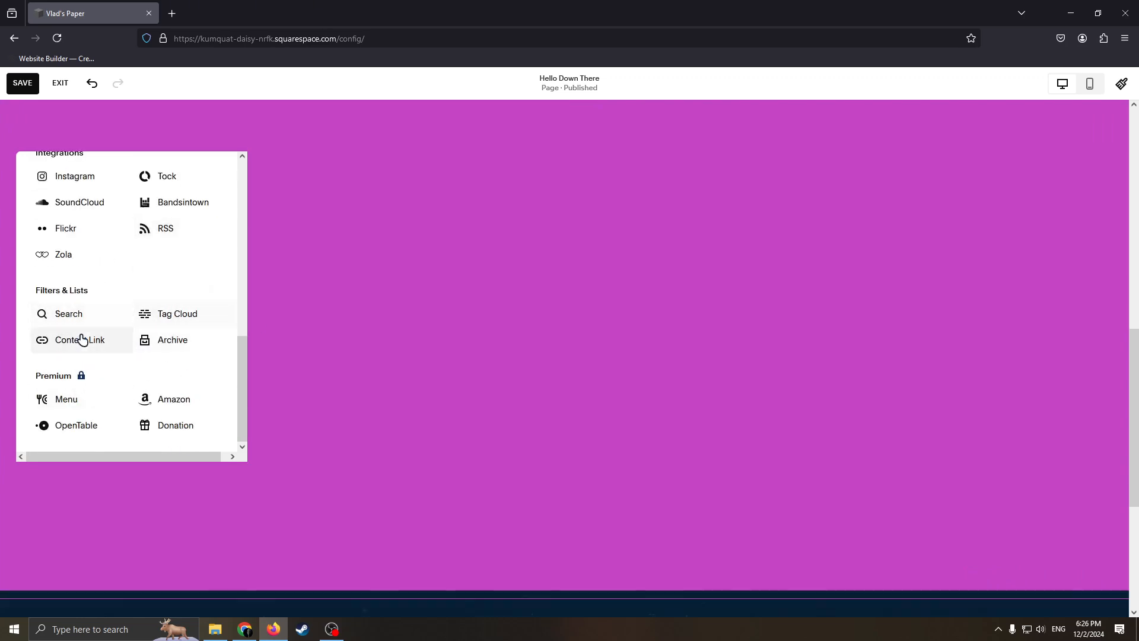
scroll(130, 343, "up", 2)
scroll(177, 326, "up", 1)
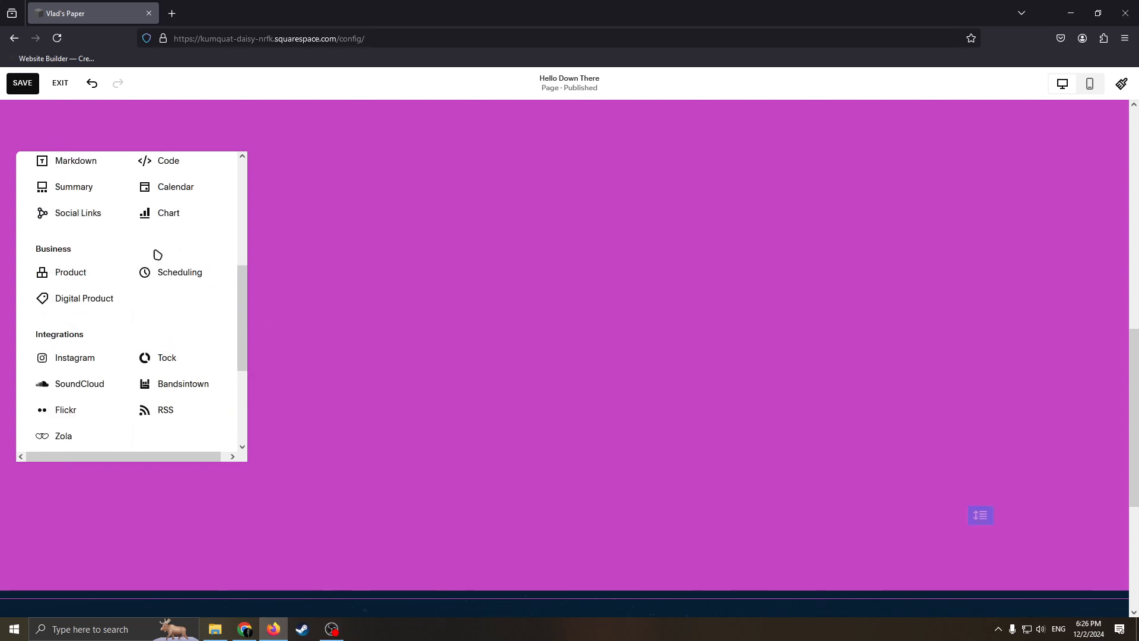
scroll(117, 360, "down", 1)
scroll(132, 272, "up", 5)
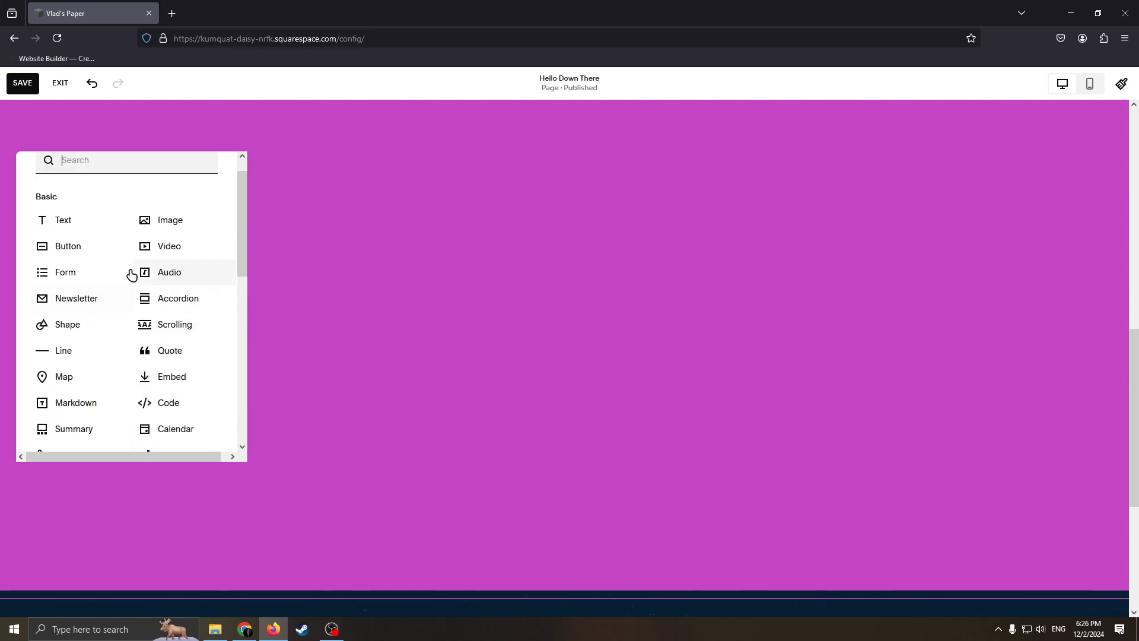
left_click(59, 238)
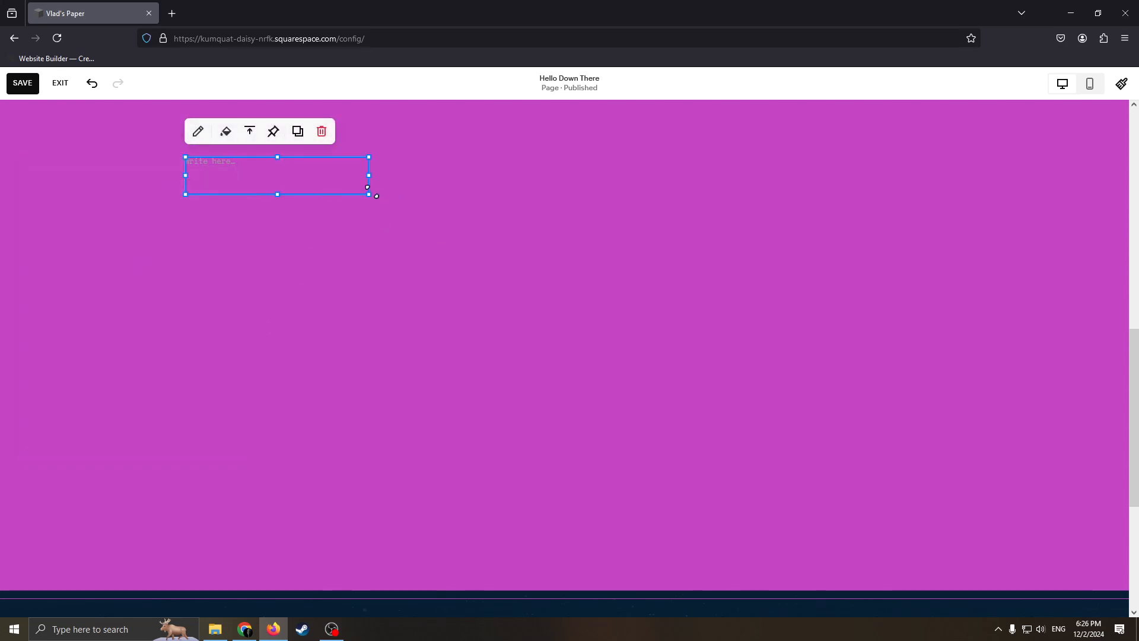
left_click_drag(376, 196, 657, 333)
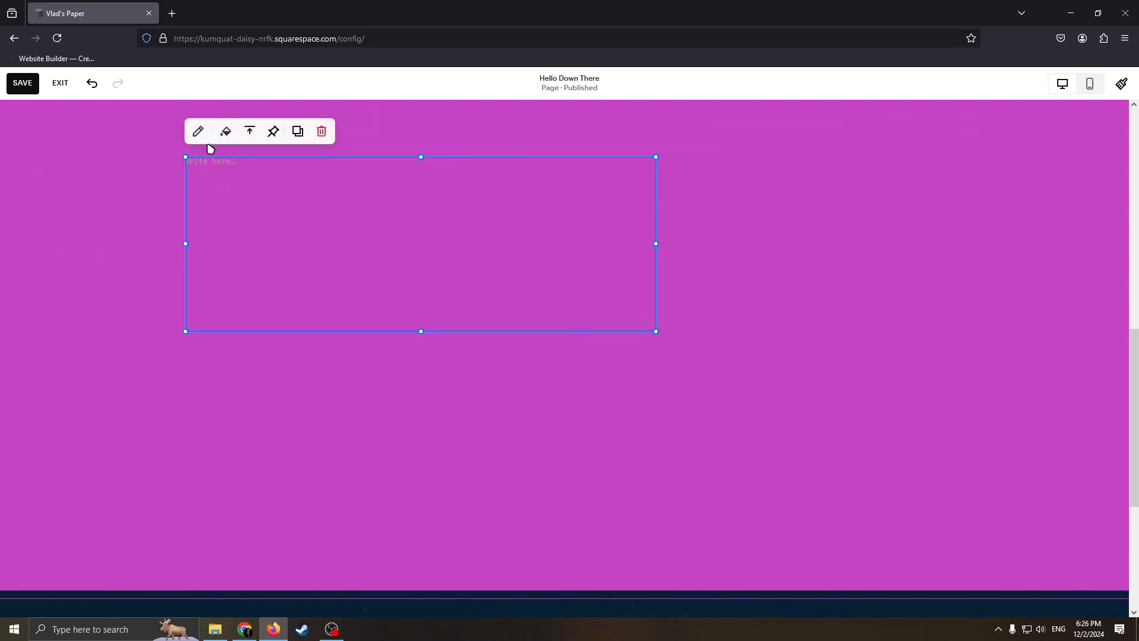
Step: Try to start writing in the empty text block
double_click(271, 172)
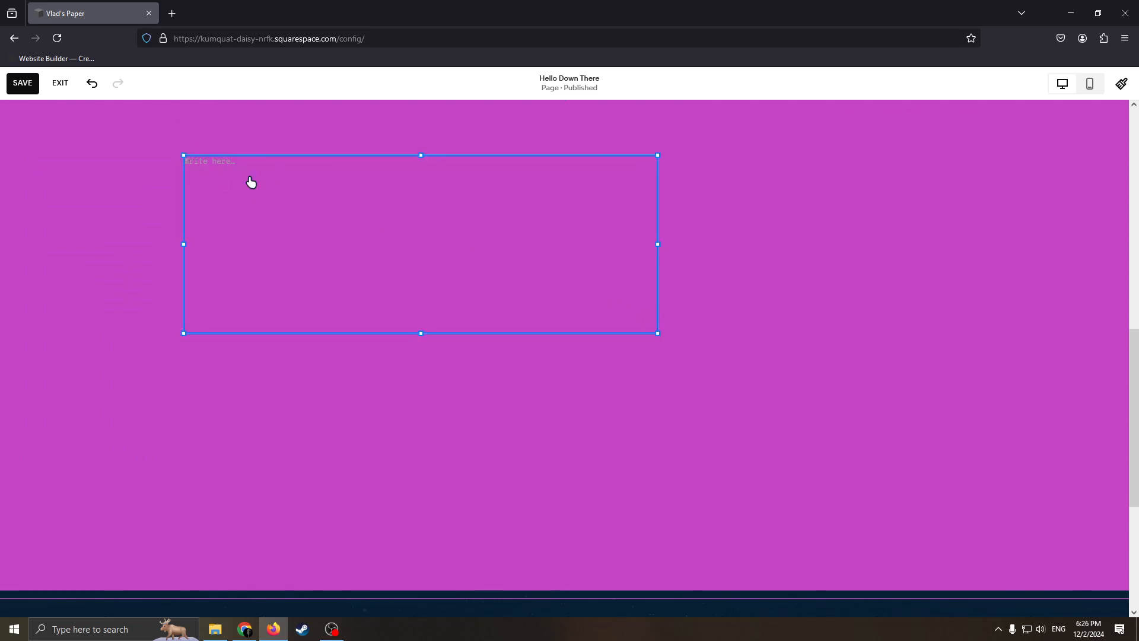
left_click(215, 178)
left_click(219, 177)
left_click(180, 174)
Step: Add an image block to the blank section
left_click(56, 125)
left_click(173, 246)
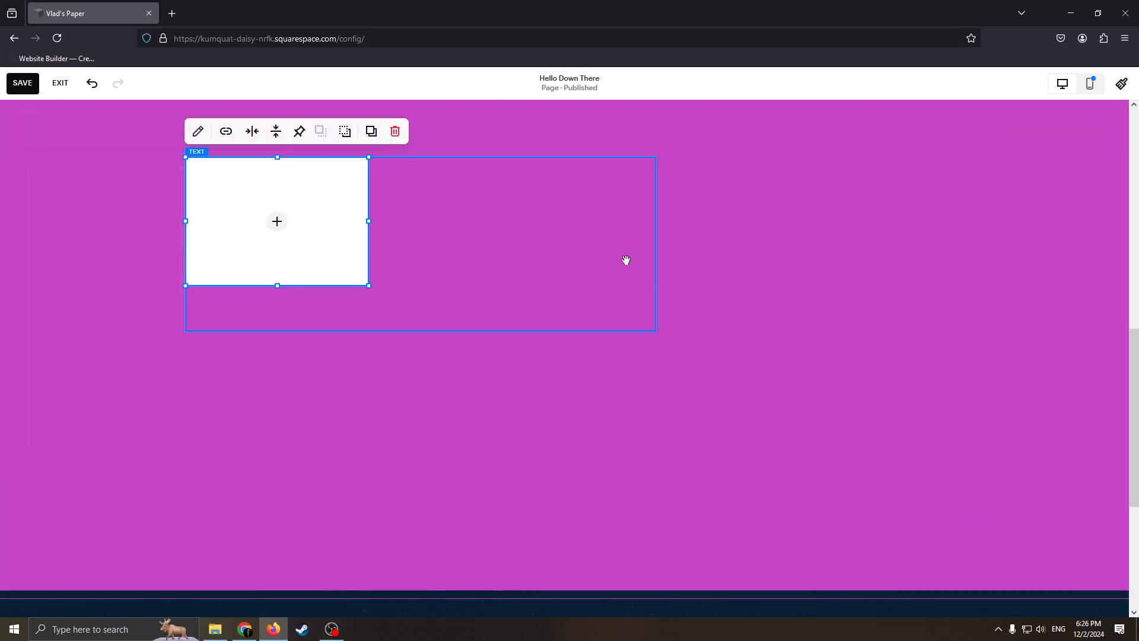
Step: Move the image block to the section's right side and enlarge it from its upper-left corner to just about mid-page
left_click_drag(363, 239, 938, 351)
scroll(511, 278, "up", 3)
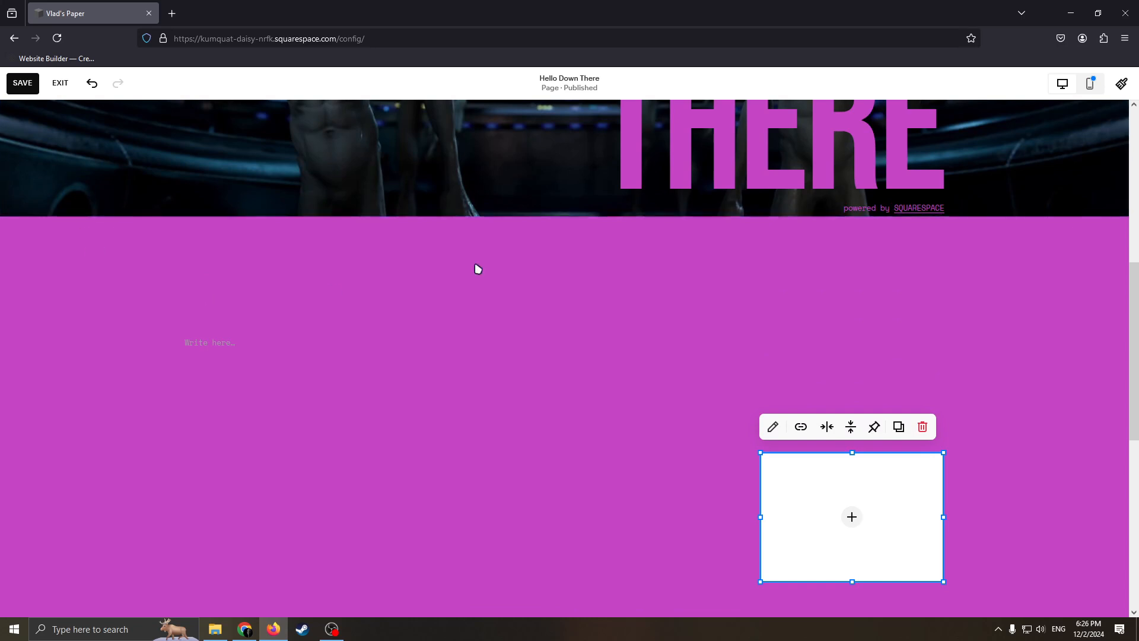
left_click_drag(761, 453, 568, 316)
Step: Show the available image source options for the empty image block, then dismiss them
left_click(756, 448)
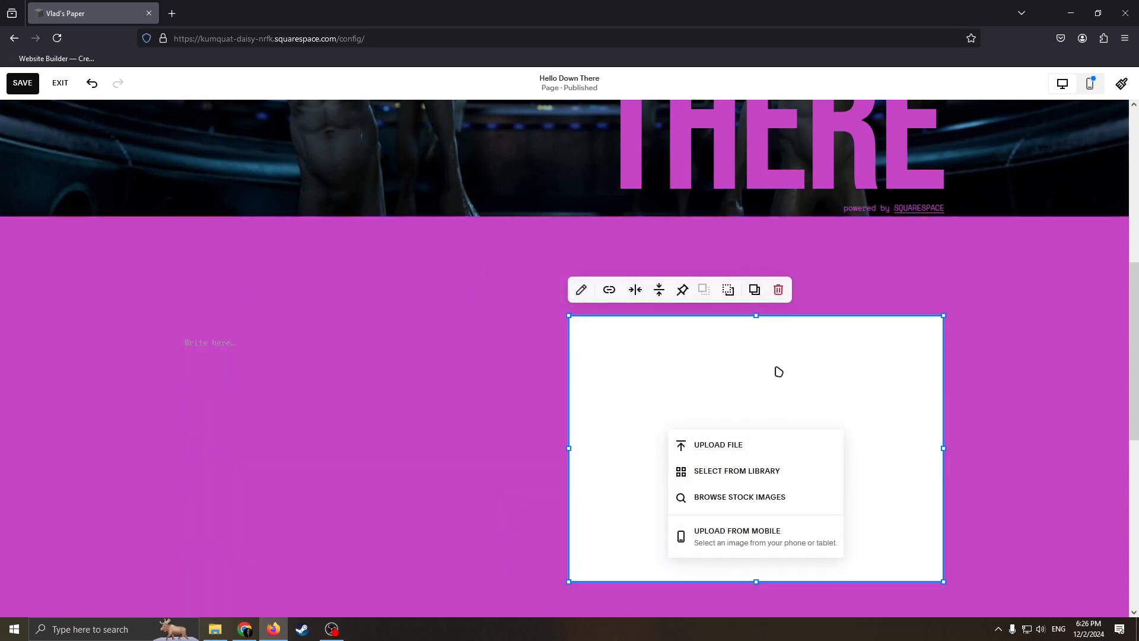
scroll(249, 503, "down", 2)
left_click(231, 507)
Step: Add a button block to the new section and place it below the text block, near the image block's lower-left side
scroll(119, 243, "up", 2)
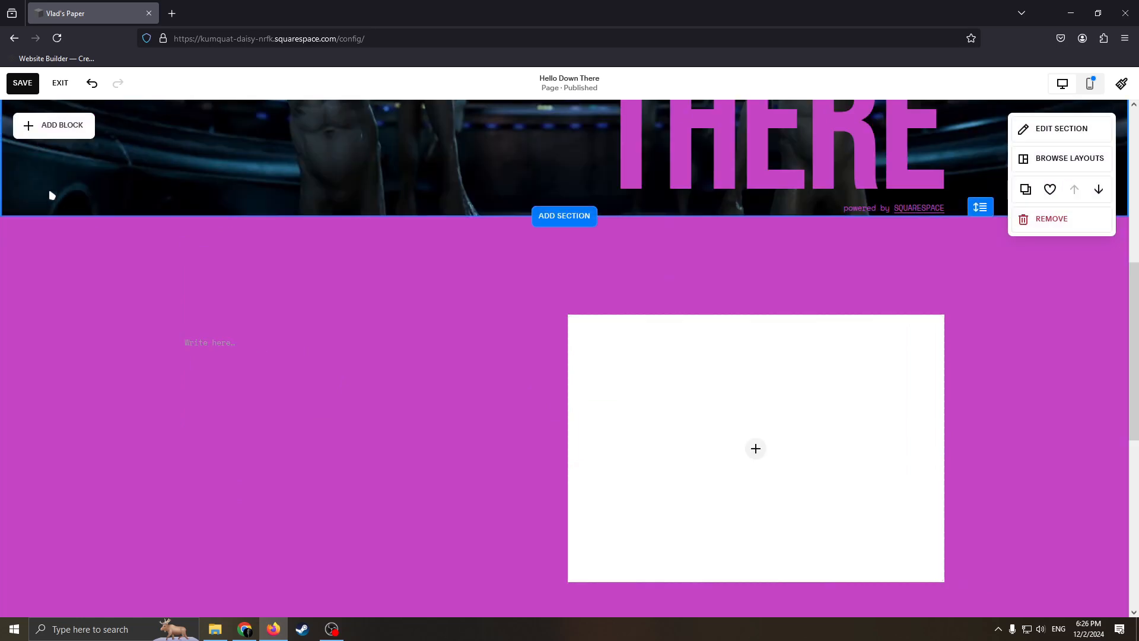
left_click(61, 246)
left_click(65, 341)
scroll(458, 417, "down", 5)
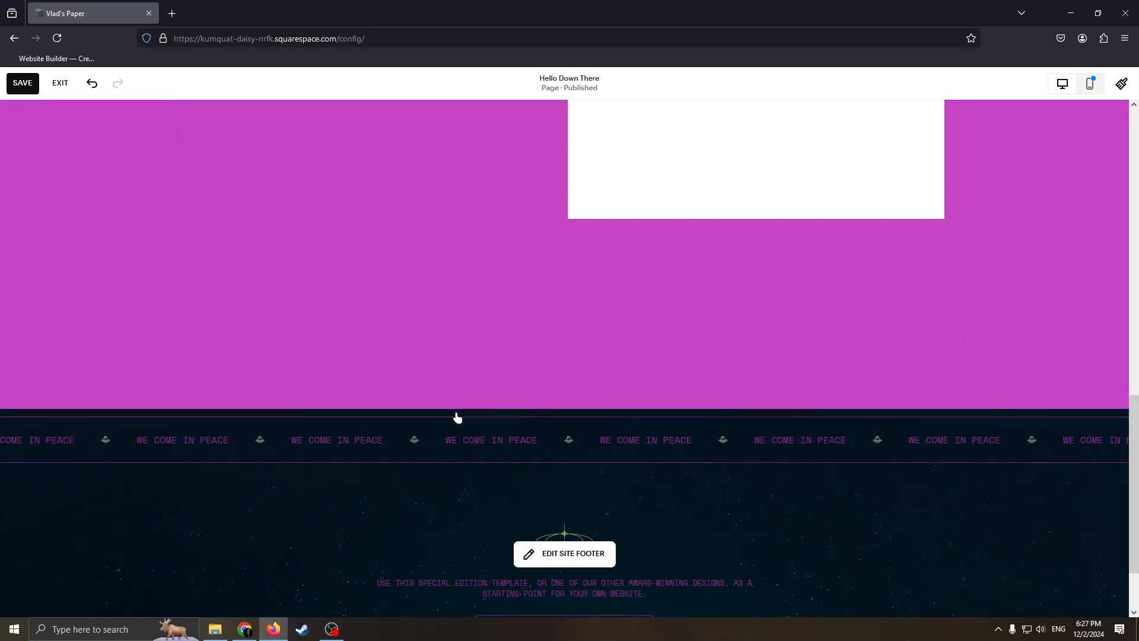
scroll(283, 388, "up", 6)
left_click_drag(283, 388, 430, 578)
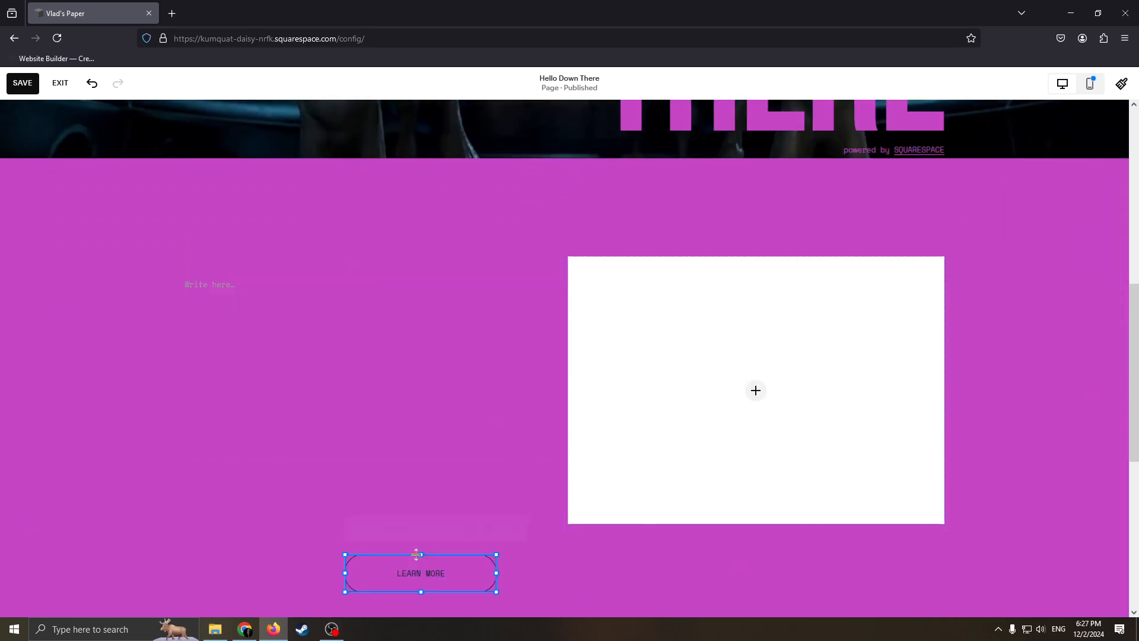
Step: Change the new button's text to "Subscribe"
scroll(270, 427, "down", 4)
left_click(358, 288)
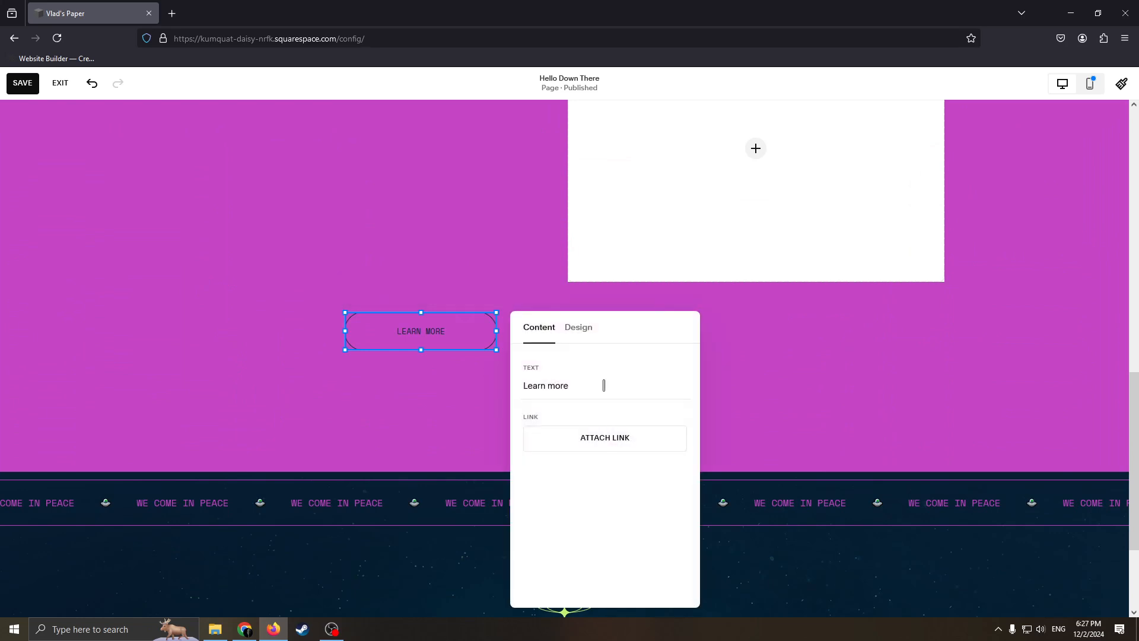
left_click(318, 350)
left_click(363, 315)
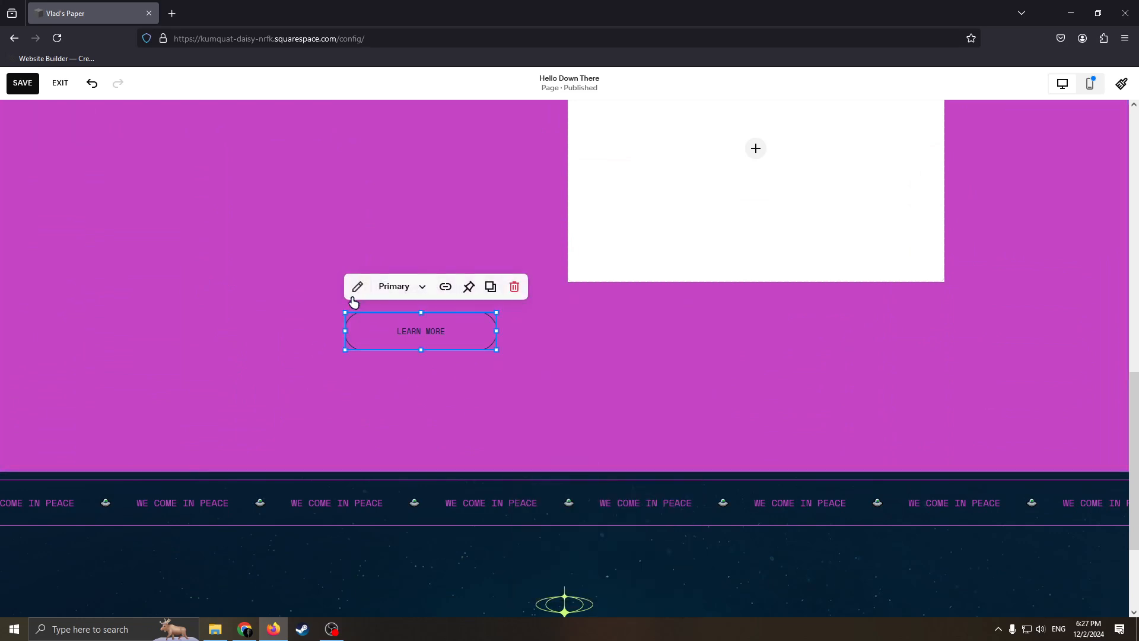
left_click(356, 288)
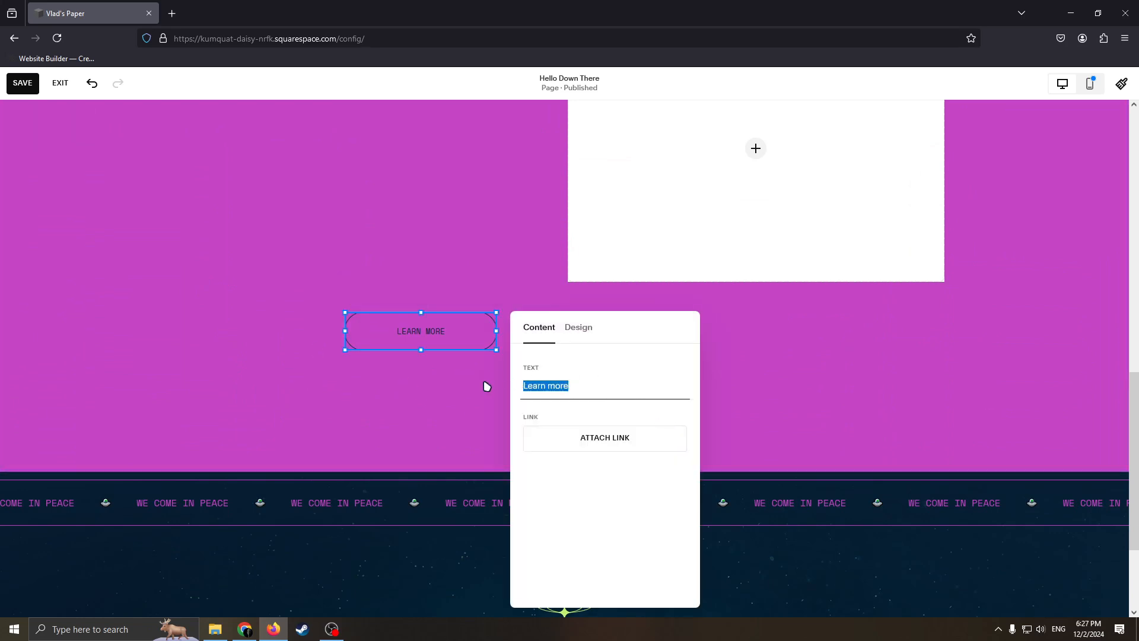
key("BackSpace")
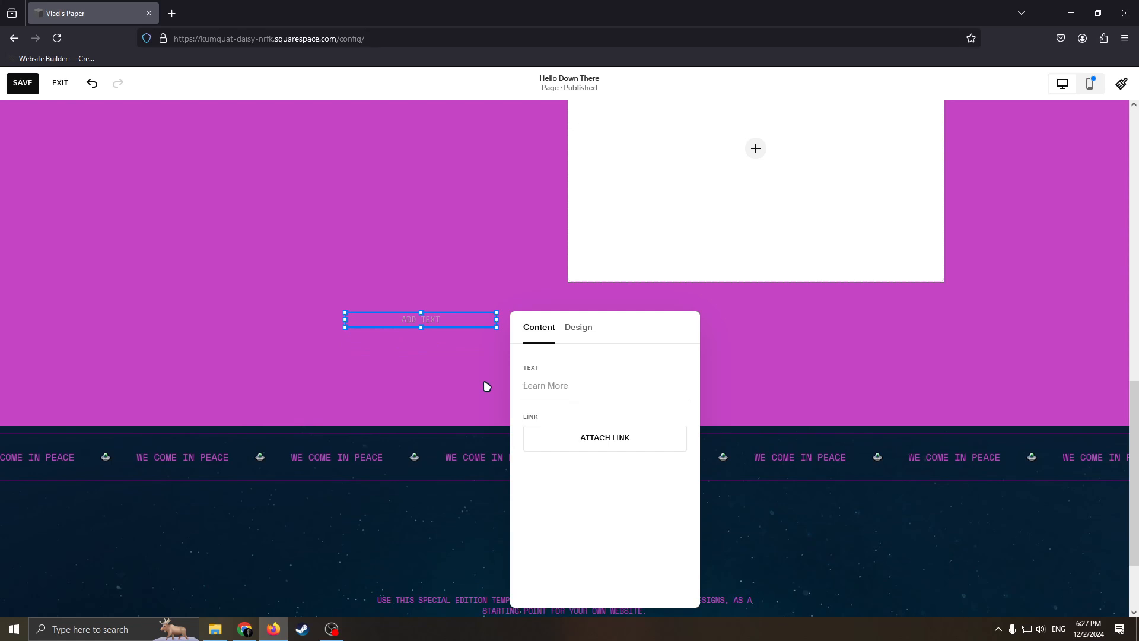
type("Suy")
type("scribe")
left_click(490, 388)
Step: Resize the Subscribe button from its lower corners into a small, narrow button just below the image block's left edge
left_click(481, 323)
left_click_drag(497, 327, 616, 417)
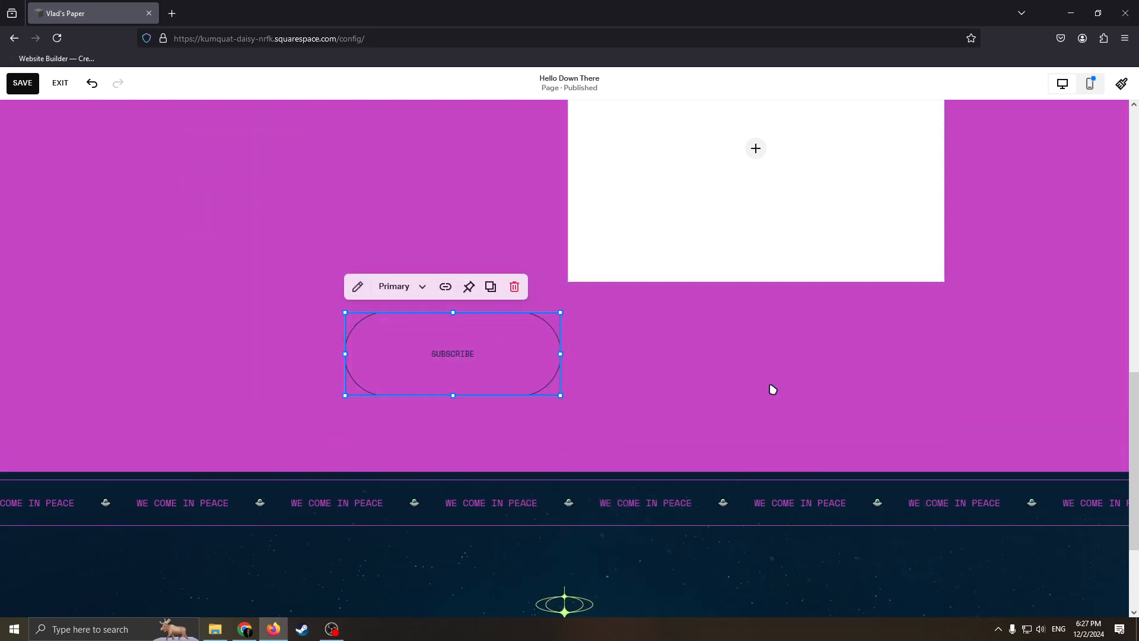
left_click_drag(345, 395, 473, 330)
Step: Check the empty text block's formatting options and review the whole page from the hero section to the footer
scroll(373, 201, "up", 5)
scroll(376, 372, "down", 1)
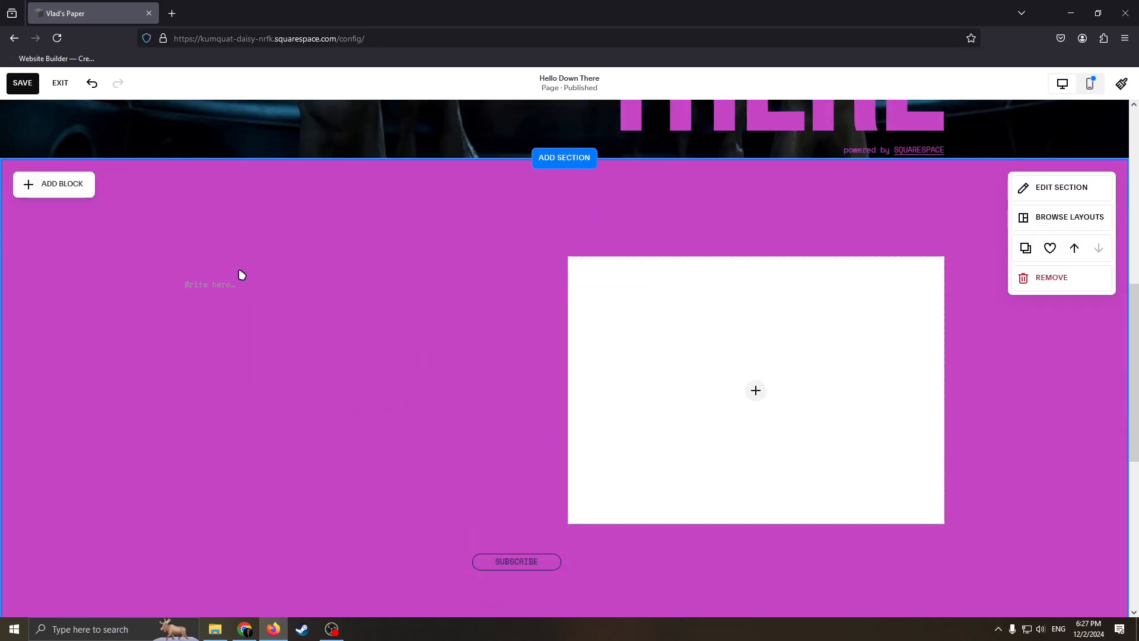
left_click(243, 284)
left_click(191, 258)
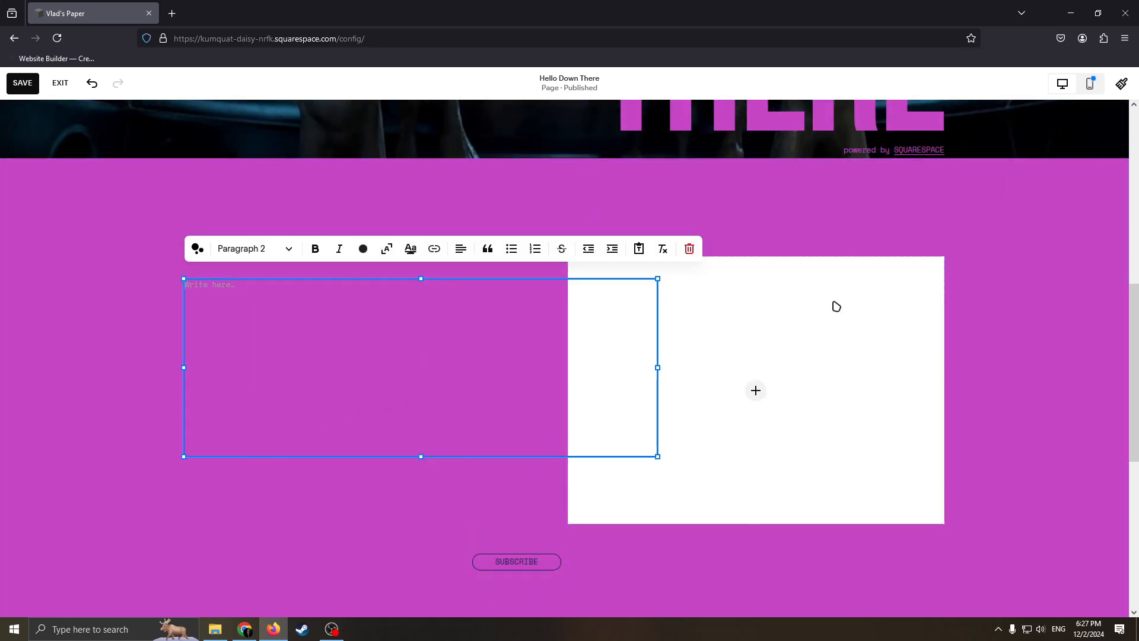
left_click(1014, 270)
scroll(985, 267, "up", 8)
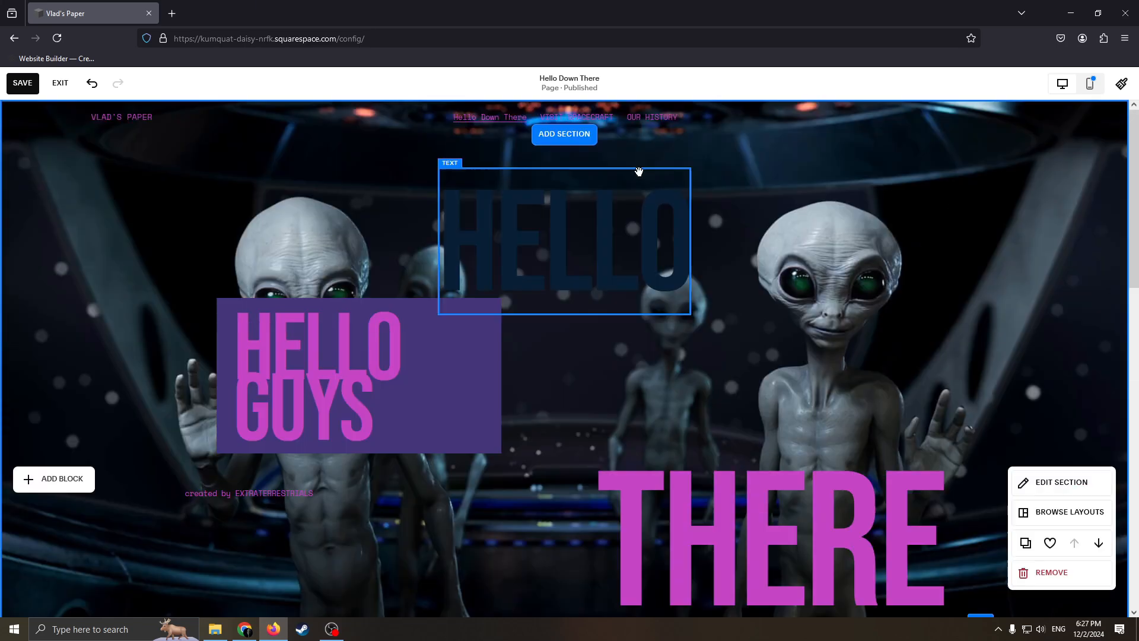
scroll(655, 216, "down", 5)
scroll(655, 215, "up", 6)
scroll(414, 190, "down", 11)
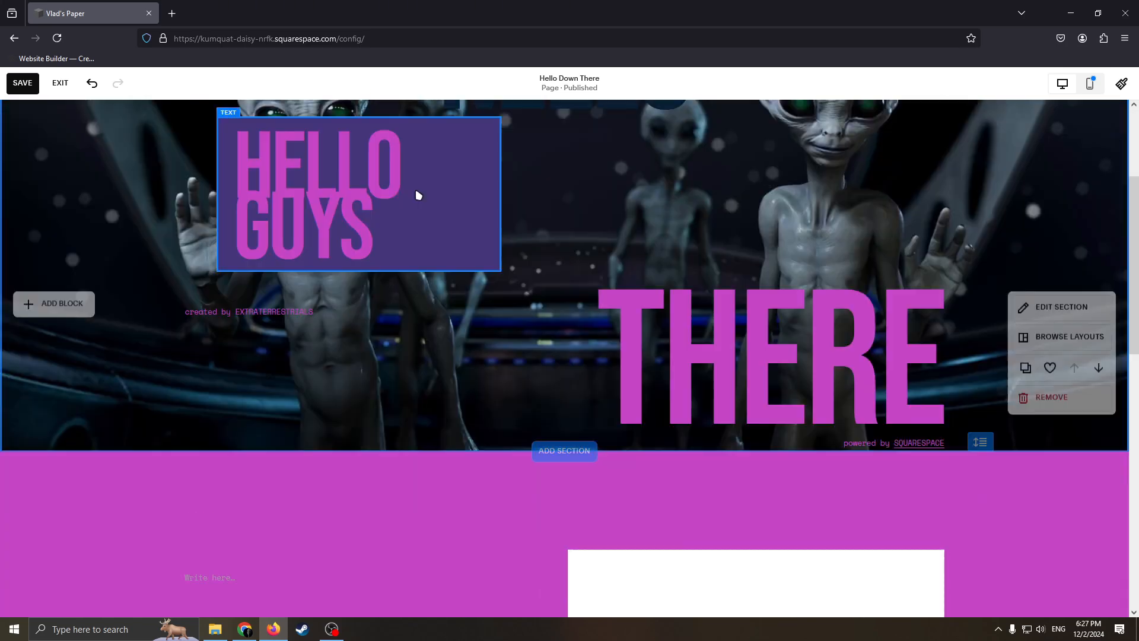
scroll(650, 233, "down", 2)
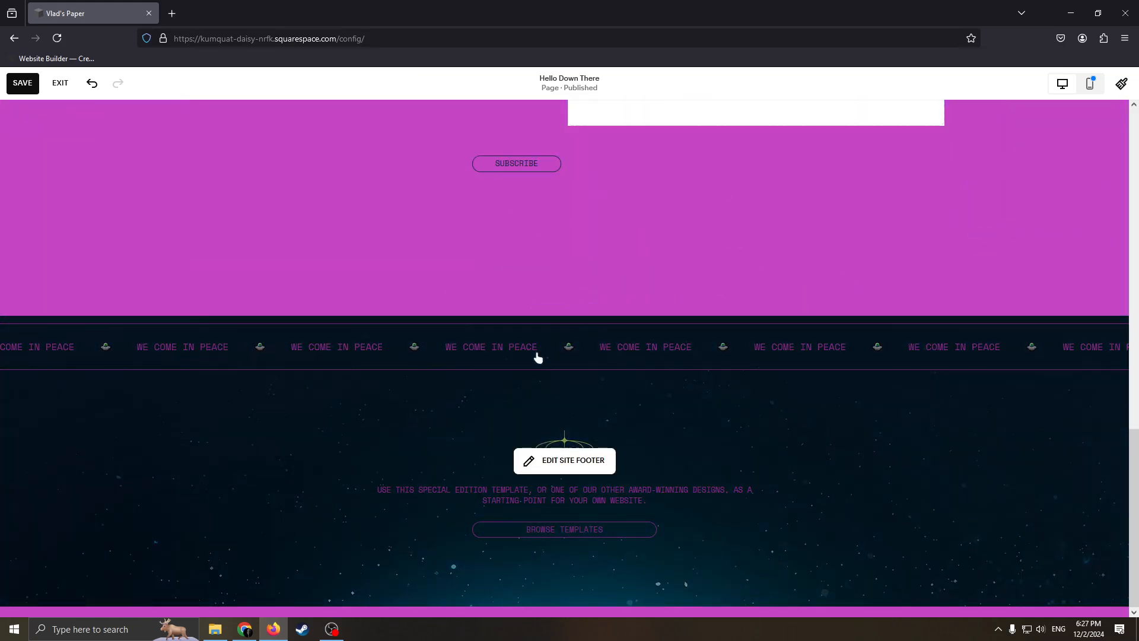
scroll(551, 368, "up", 13)
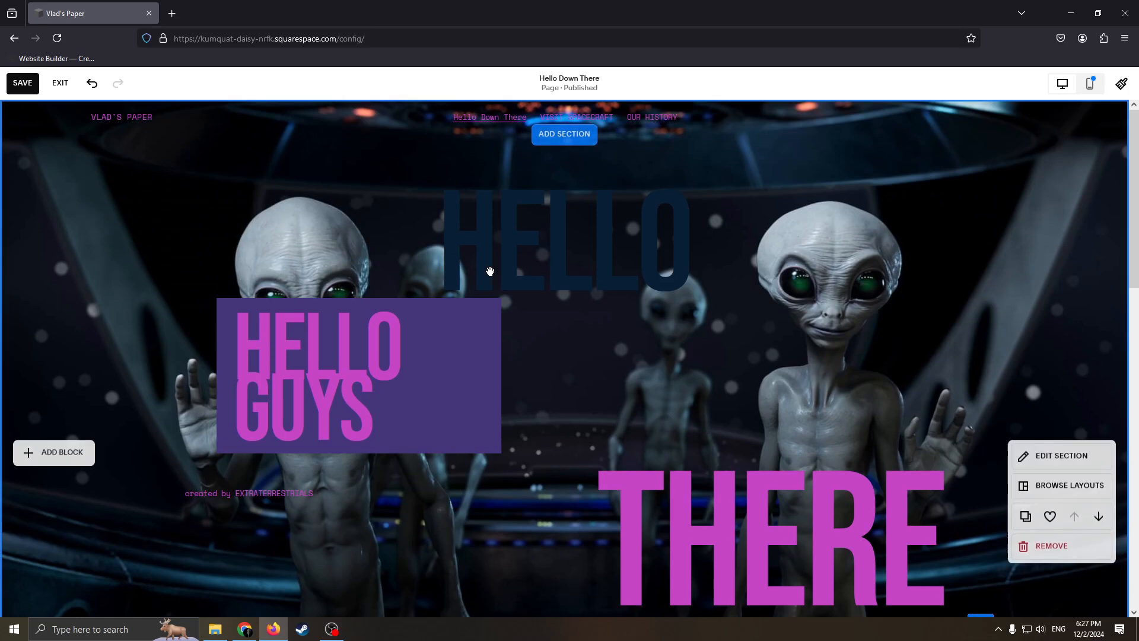
Step: Move the HELLO GUYS text block slightly lower in the hero section and save the page changes
mouse_move(411, 354)
left_mouse_down()
mouse_move(525, 425)
mouse_move(411, 387)
mouse_move(411, 371)
left_mouse_up()
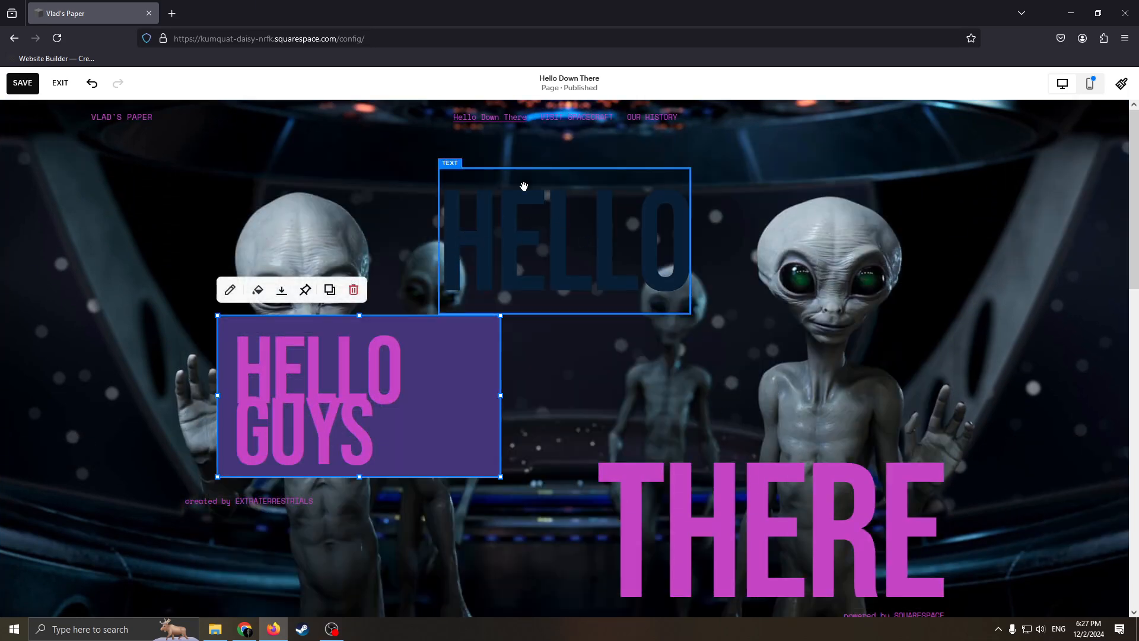
left_click(24, 89)
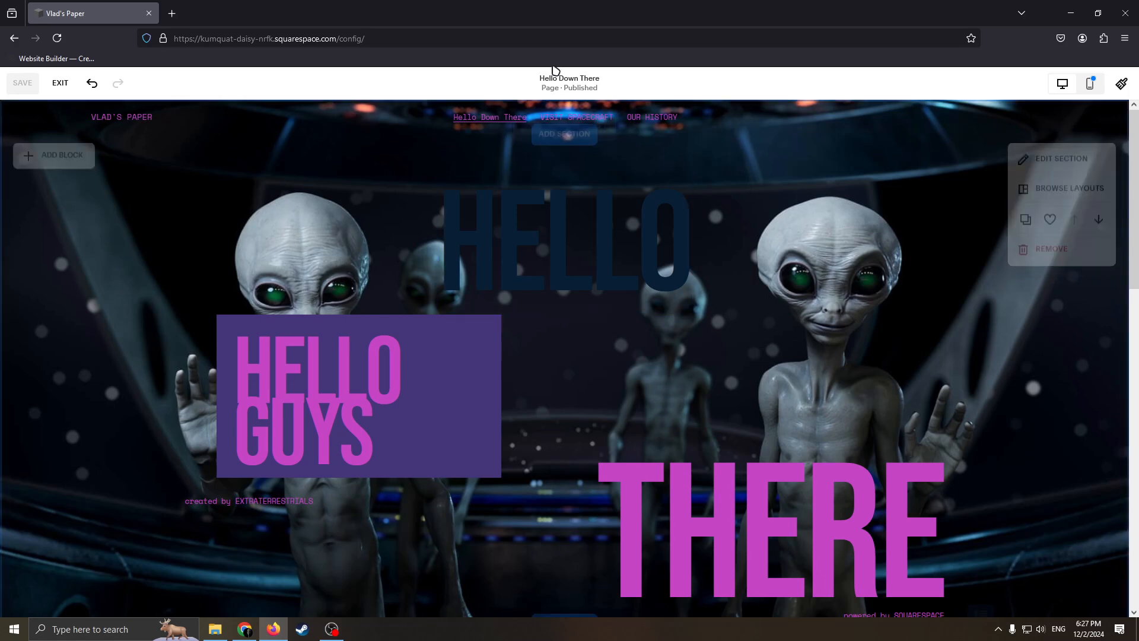
Step: Exit the page editor and look over the saved page in the site preview
left_click(66, 86)
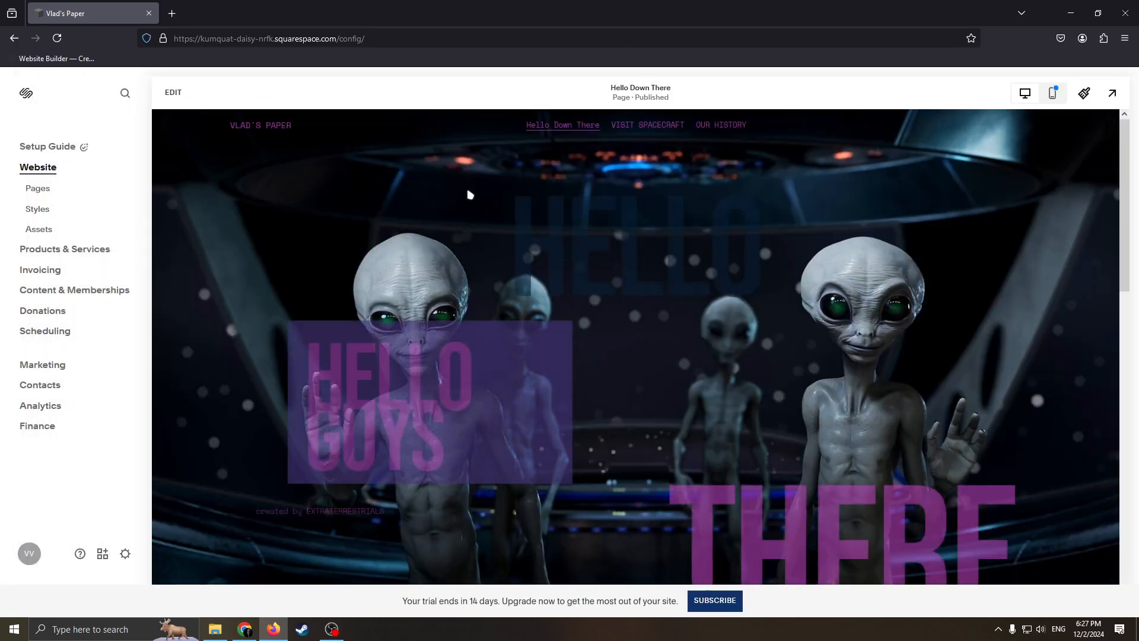
scroll(705, 331, "down", 6)
scroll(705, 330, "up", 5)
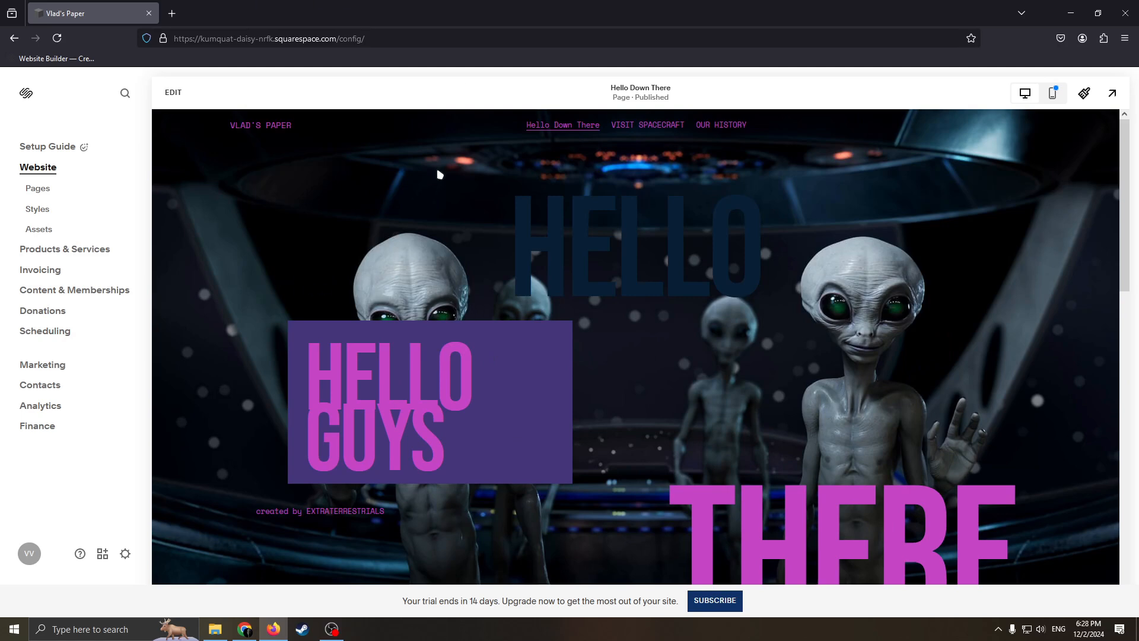
Step: Open the subscription plans and look through the prices and features of the Personal, Business and Commerce plans
left_click(717, 603)
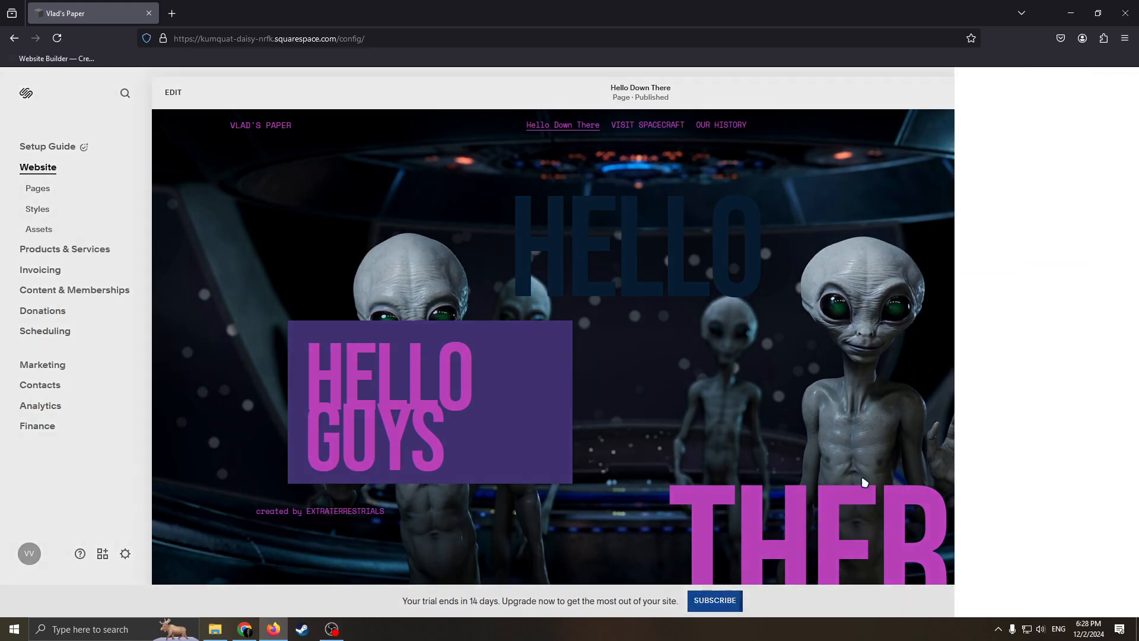
scroll(738, 357, "down", 6)
scroll(828, 340, "up", 5)
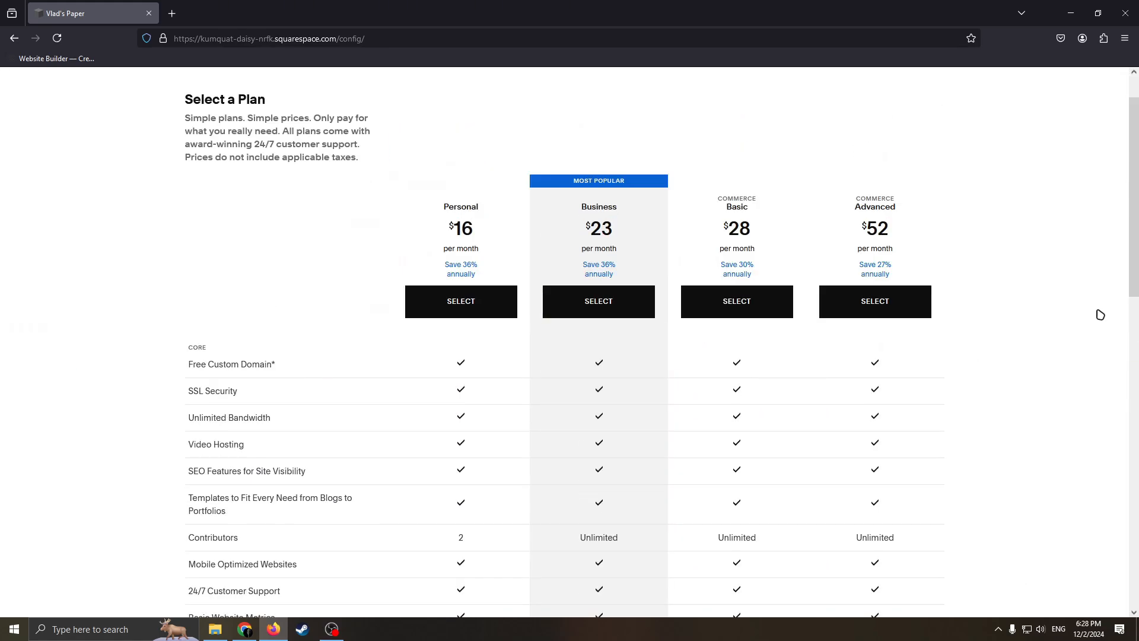
scroll(1100, 314, "down", 4)
scroll(871, 253, "up", 5)
scroll(967, 285, "down", 2)
scroll(979, 305, "up", 1)
scroll(1032, 334, "down", 3)
right_click(1062, 350)
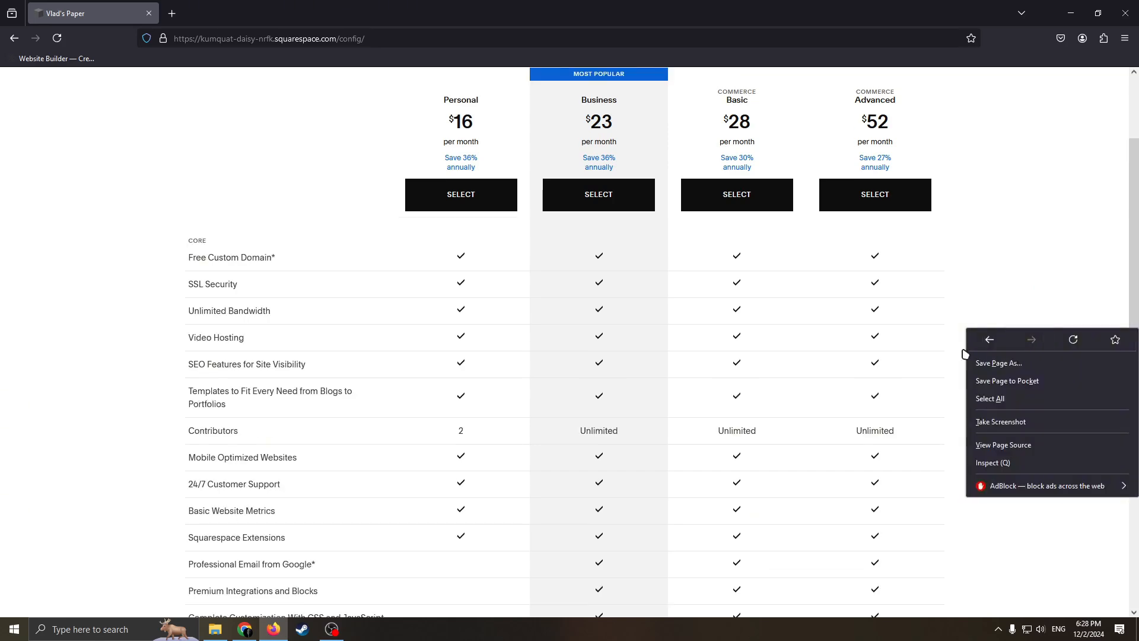
scroll(1098, 356, "up", 4)
scroll(1118, 379, "down", 3)
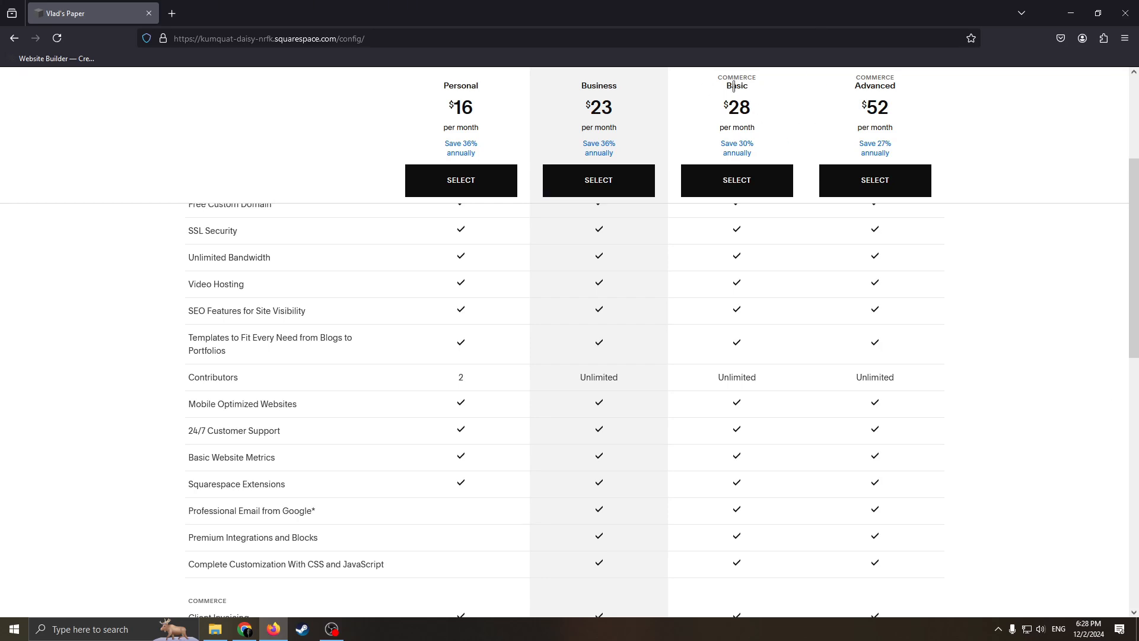
Step: Compare the Commerce Advanced plan's price and features with the other plans, then close the plan selection
left_click_drag(853, 85, 964, 89)
left_click(964, 90)
scroll(839, 153, "up", 3)
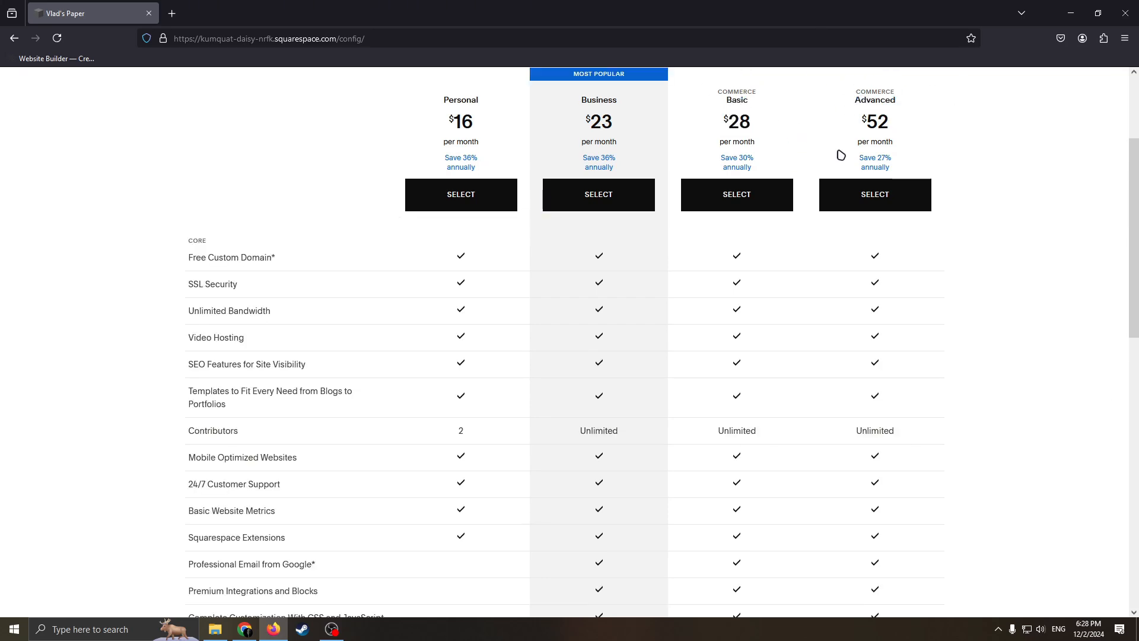
scroll(855, 163, "down", 2)
scroll(806, 188, "up", 1)
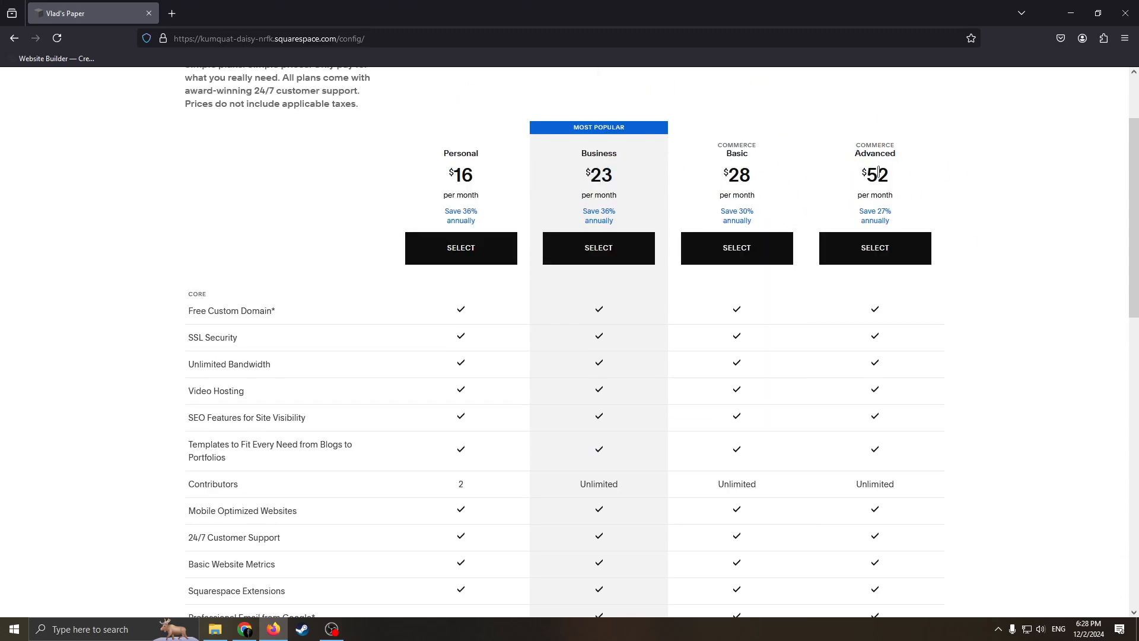
scroll(718, 212, "down", 2)
scroll(754, 237, "up", 4)
scroll(585, 209, "down", 3)
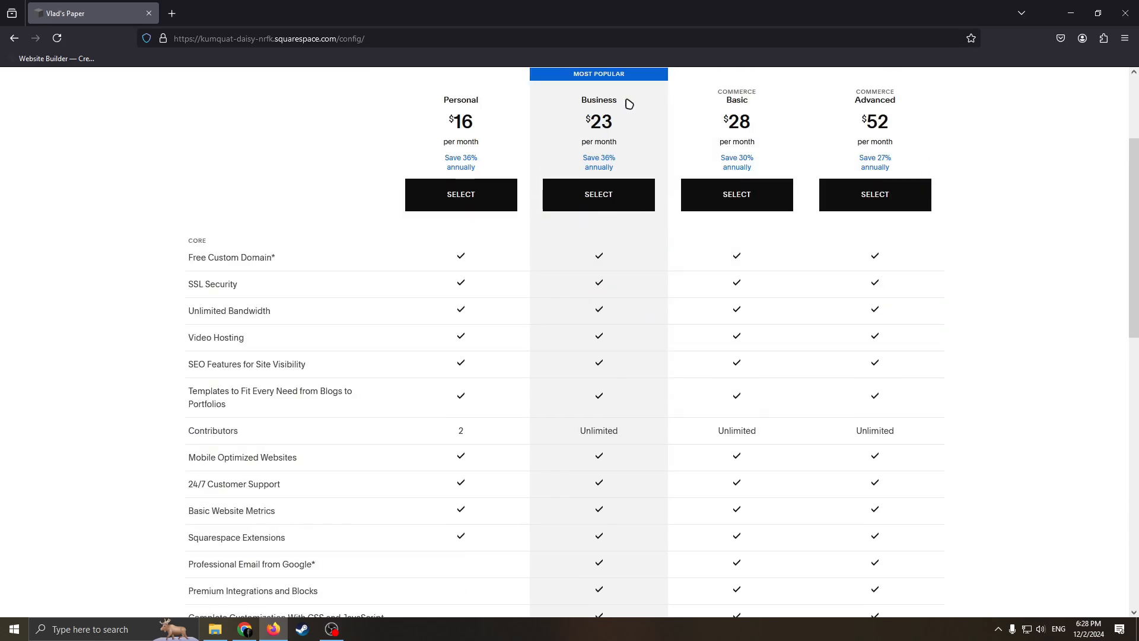
scroll(653, 105, "up", 3)
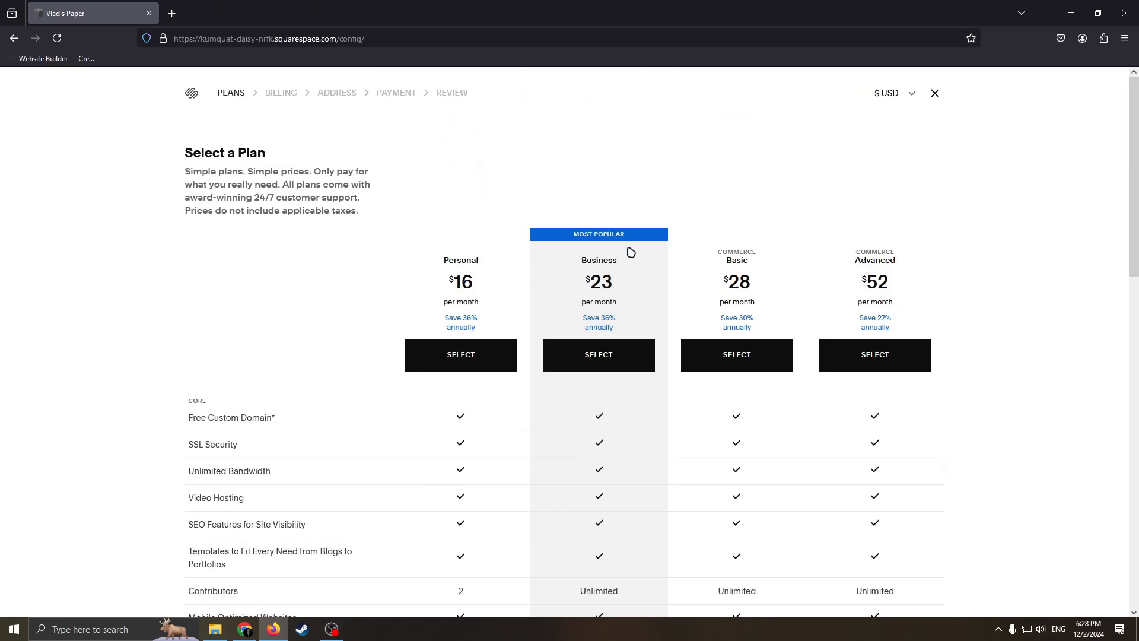
scroll(635, 324, "down", 2)
scroll(634, 323, "up", 2)
left_click(930, 98)
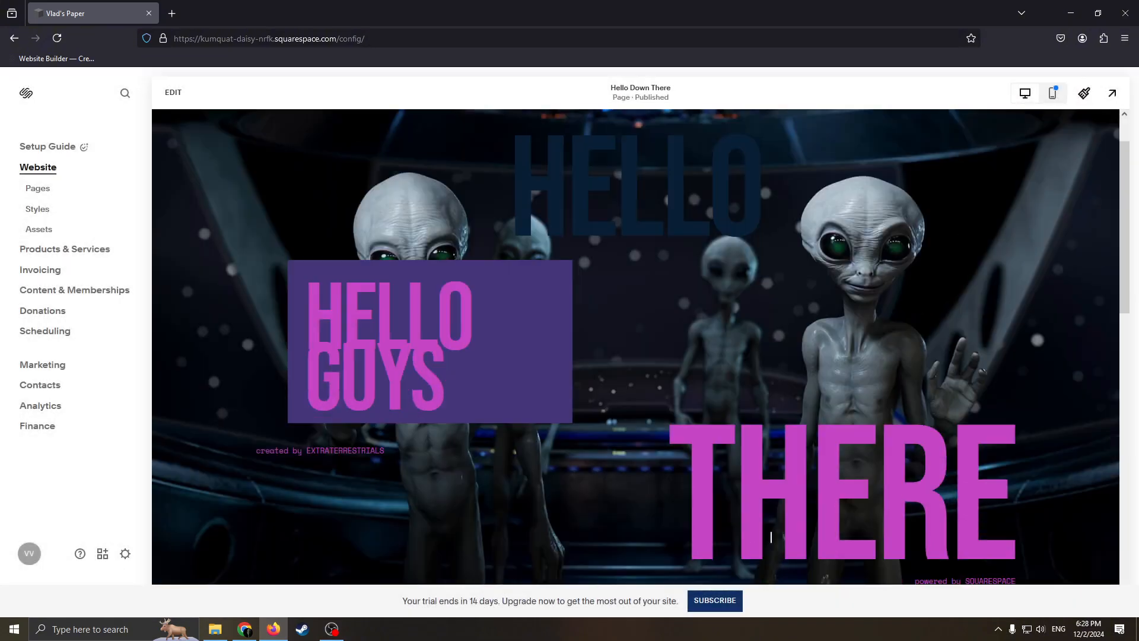
scroll(765, 483, "down", 5)
scroll(695, 453, "up", 3)
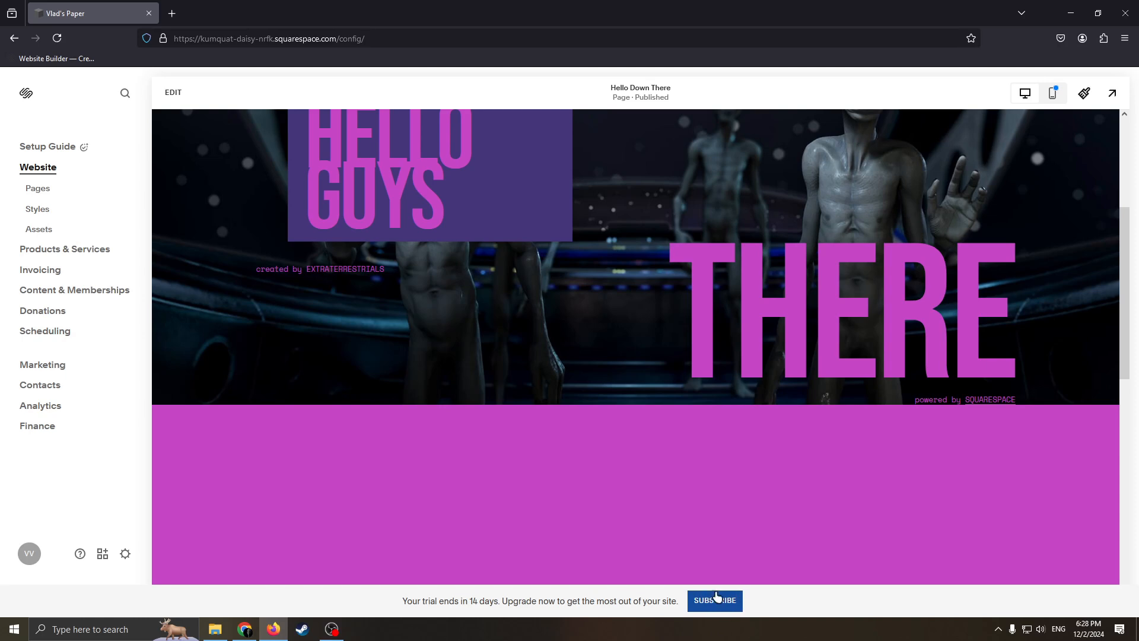
scroll(518, 251, "up", 4)
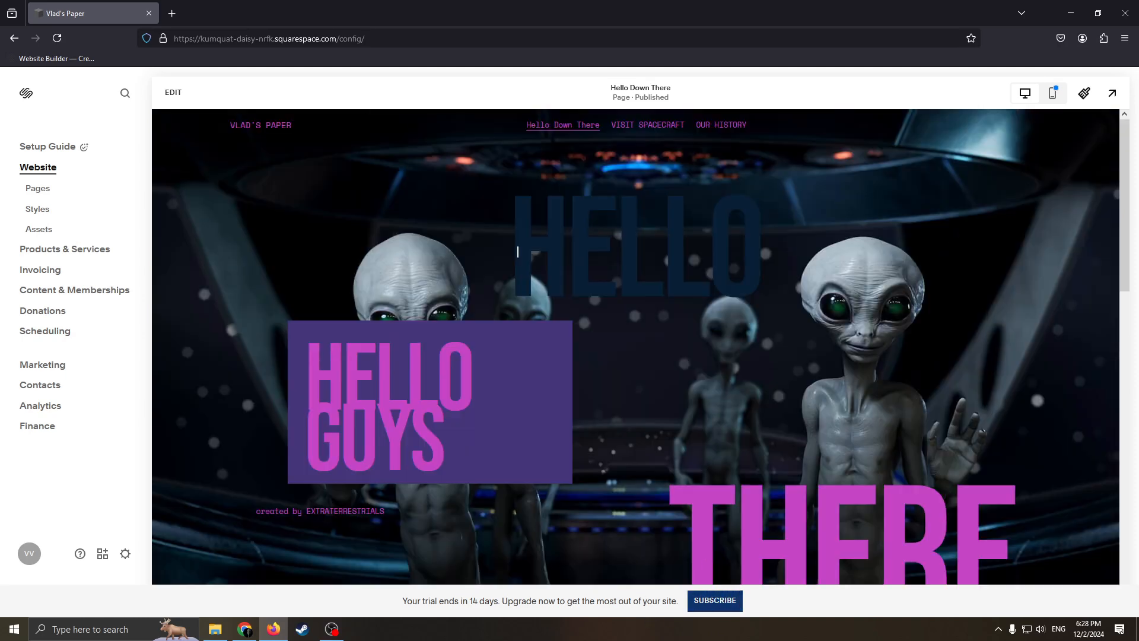